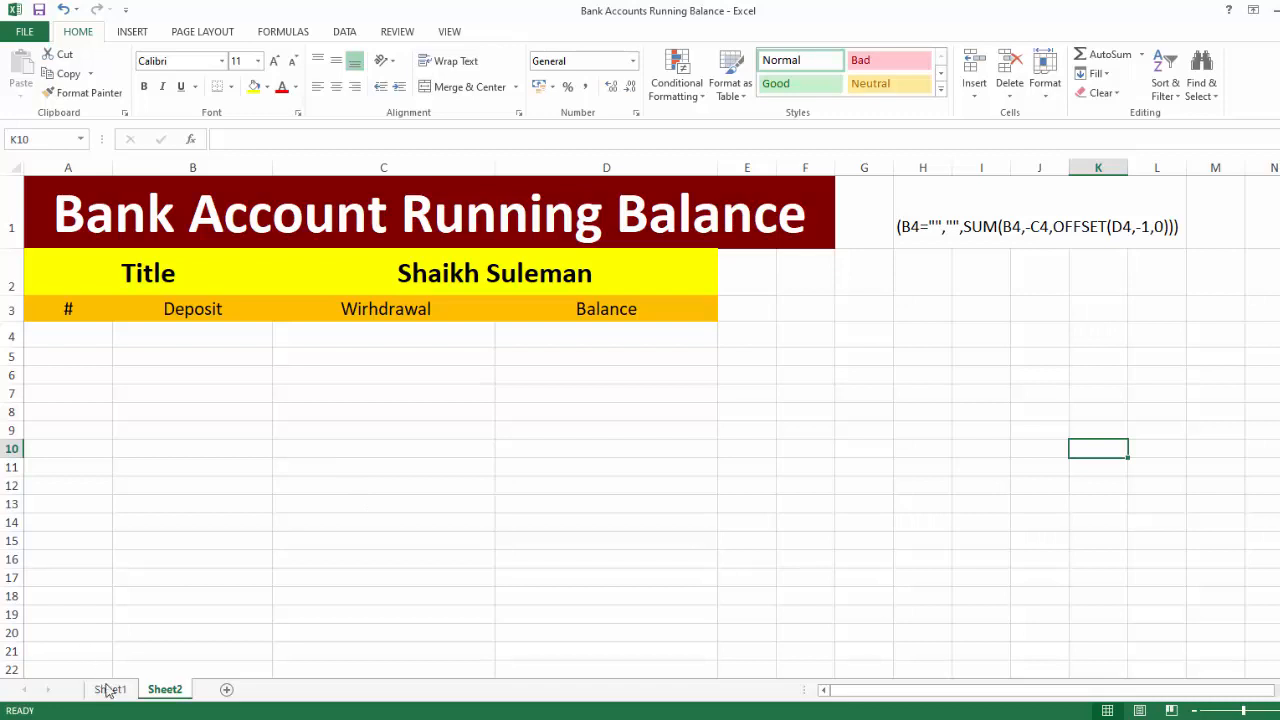
# Step: On Sheet1, record transaction 4 in row 7 with a deposit of 400 and a withdrawal of 250
pyautogui.click(110, 689)
pyautogui.click(525, 502)
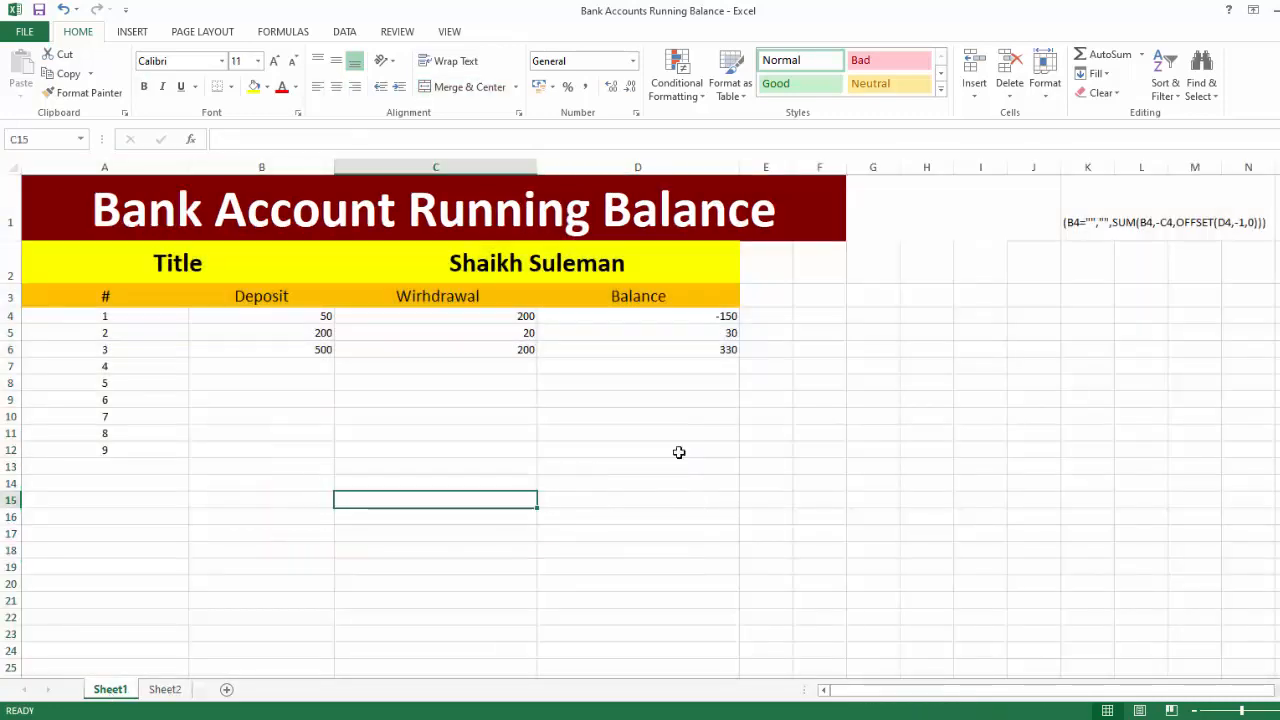
pyautogui.scroll(2, 600, 432)
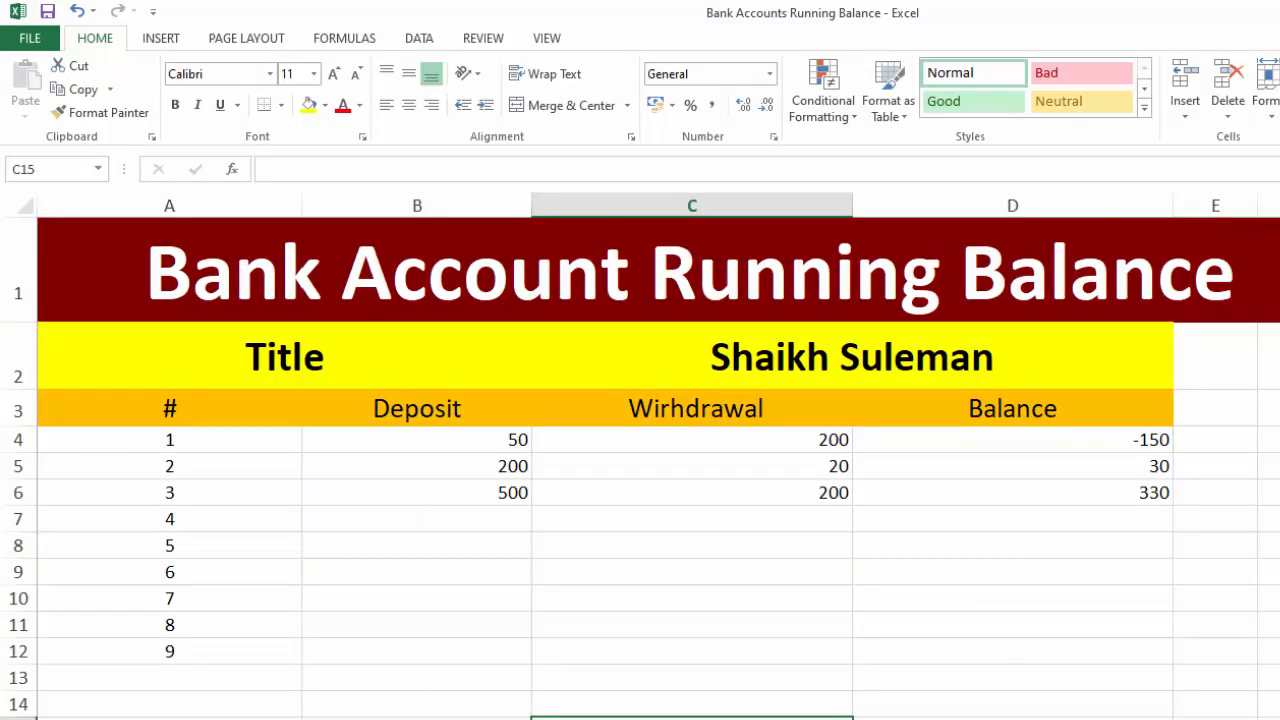
pyautogui.click(461, 518)
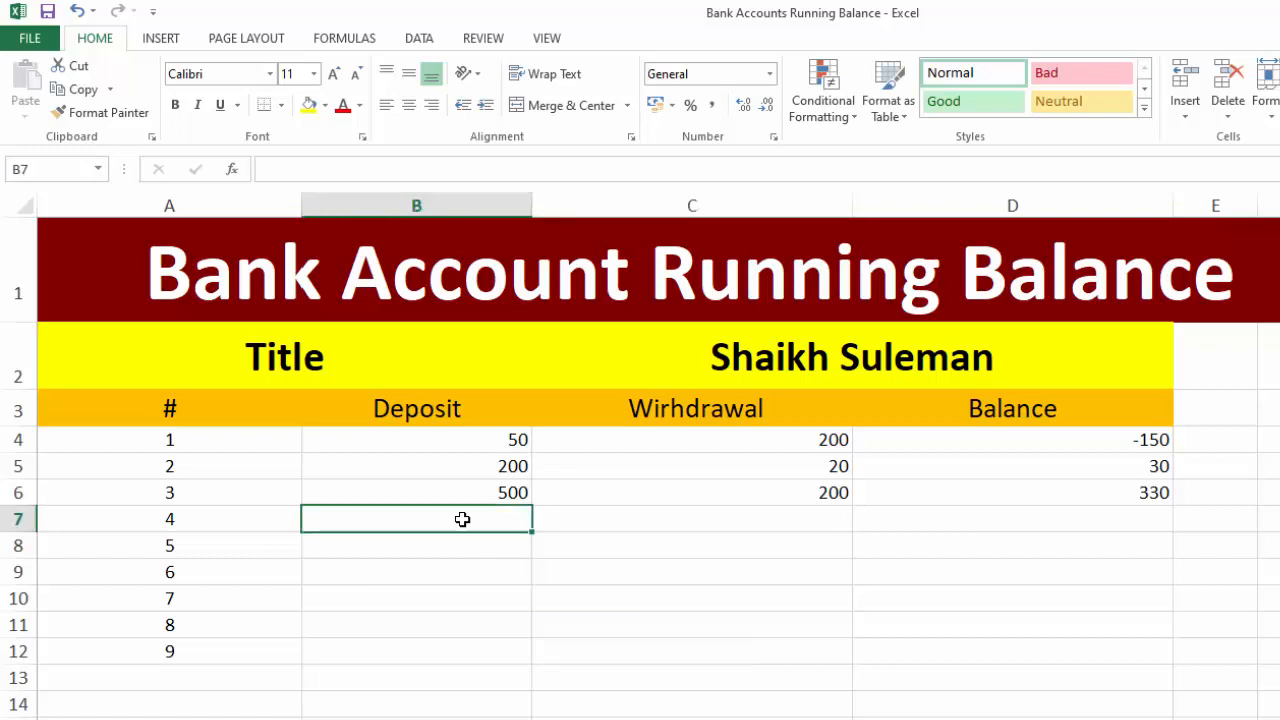
pyautogui.write('400')
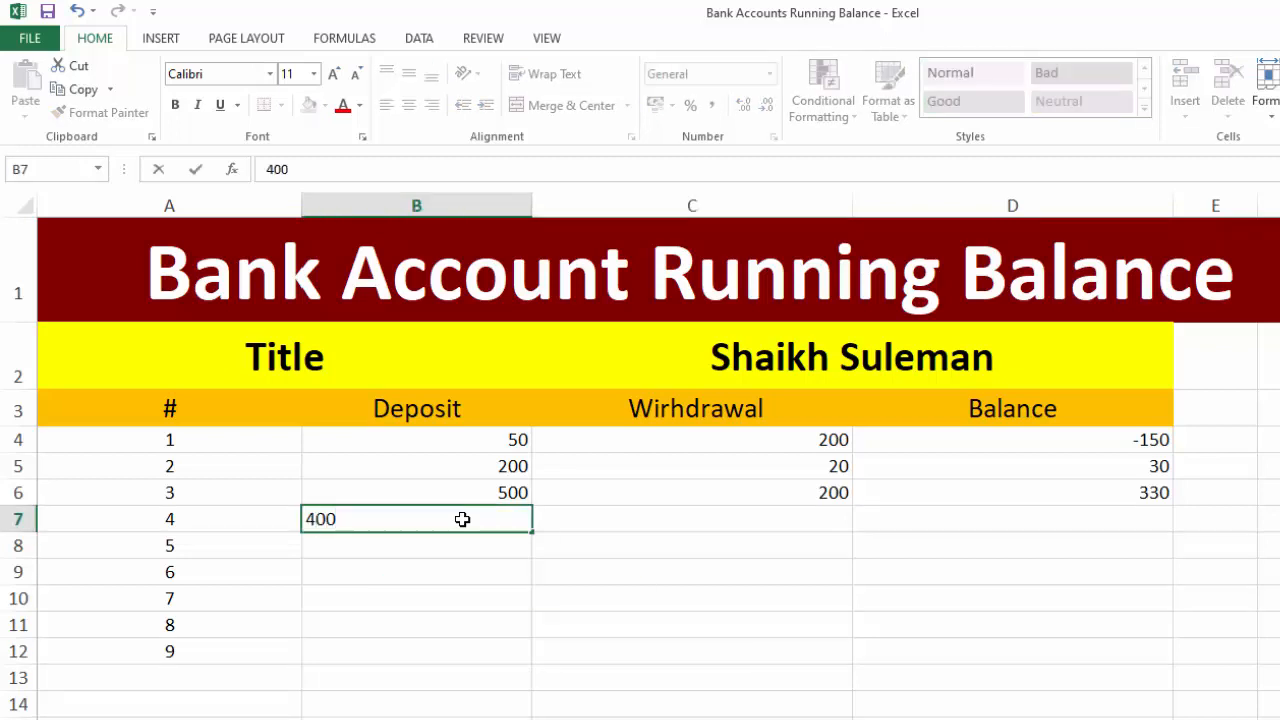
pyautogui.press('Tab')
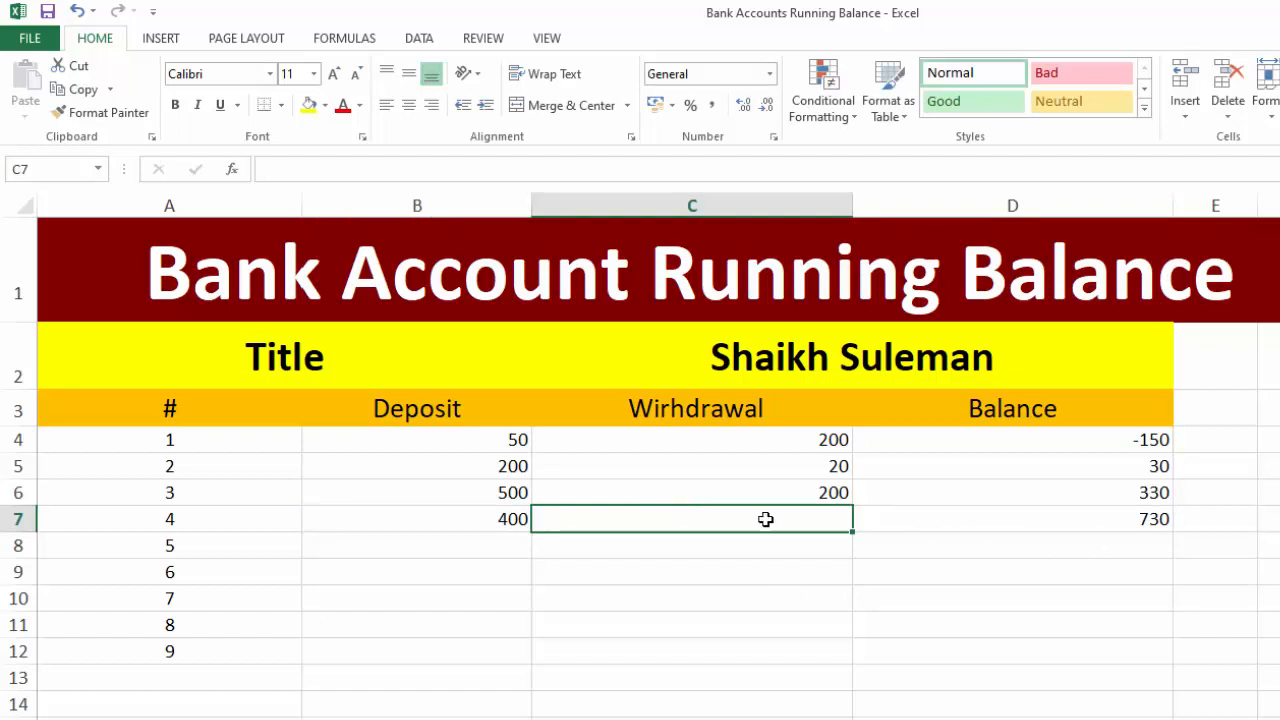
pyautogui.write('2')
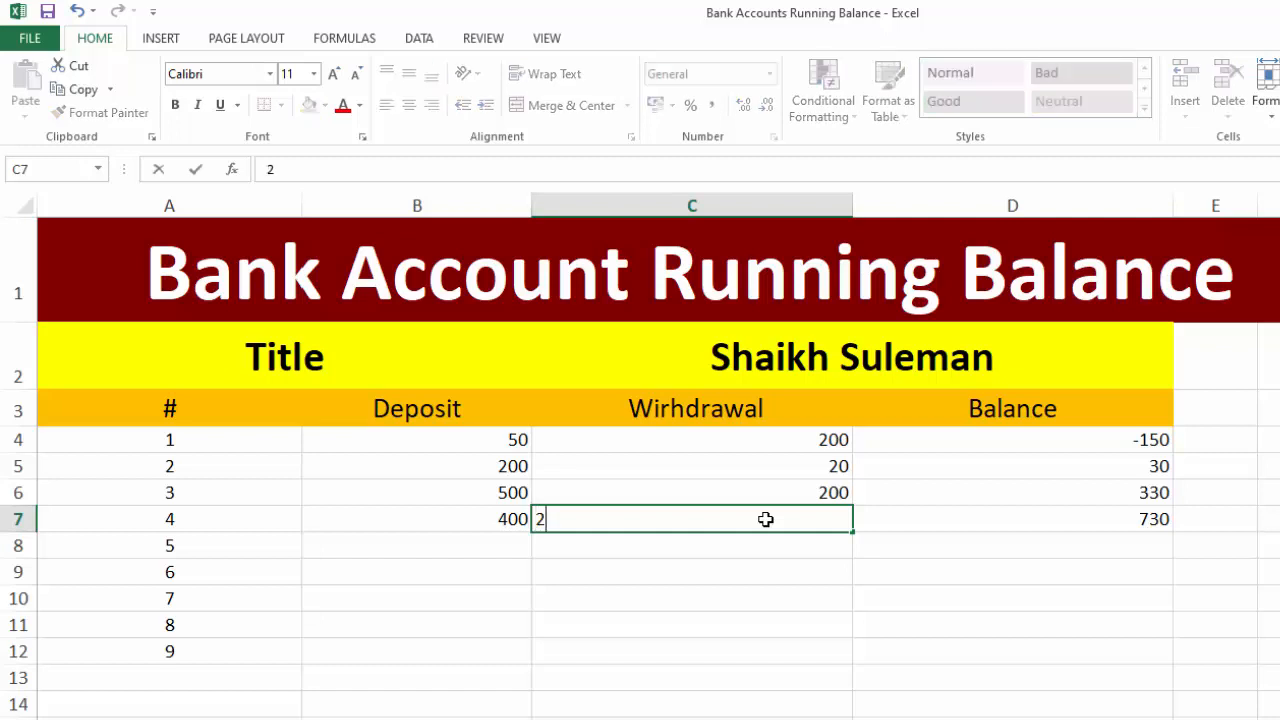
pyautogui.write('500')
pyautogui.press('BackSpace')
pyautogui.press('Tab')
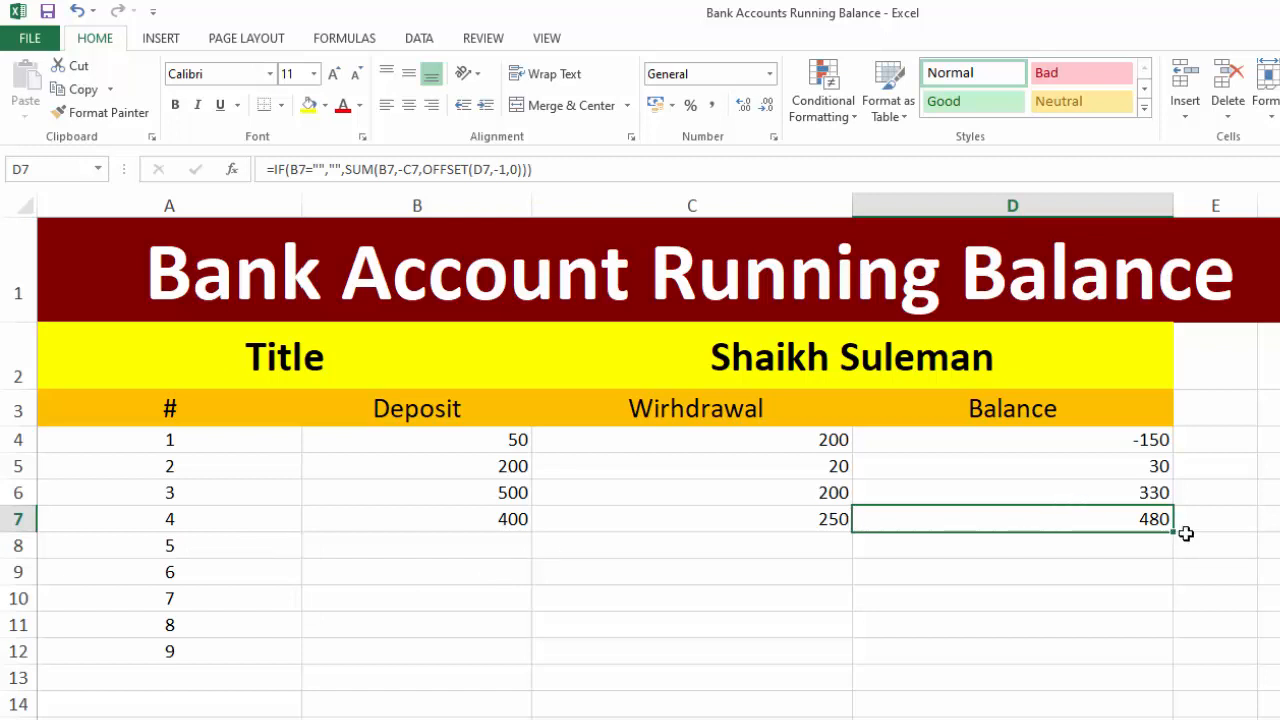
pyautogui.moveTo(1177, 536); pyautogui.dragTo(1186, 648)
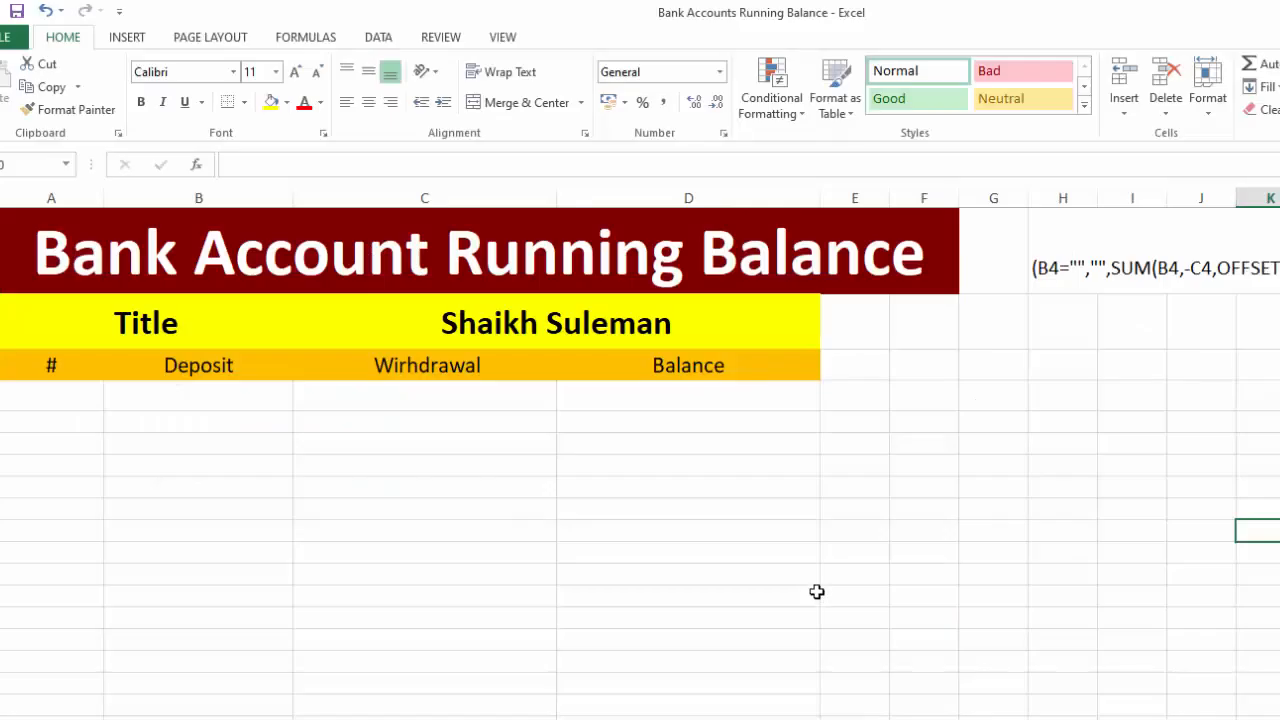
# Step: On Sheet2, enter 1 and 2 in the # column from A4 and fill the series down to 15
pyautogui.click(77, 399)
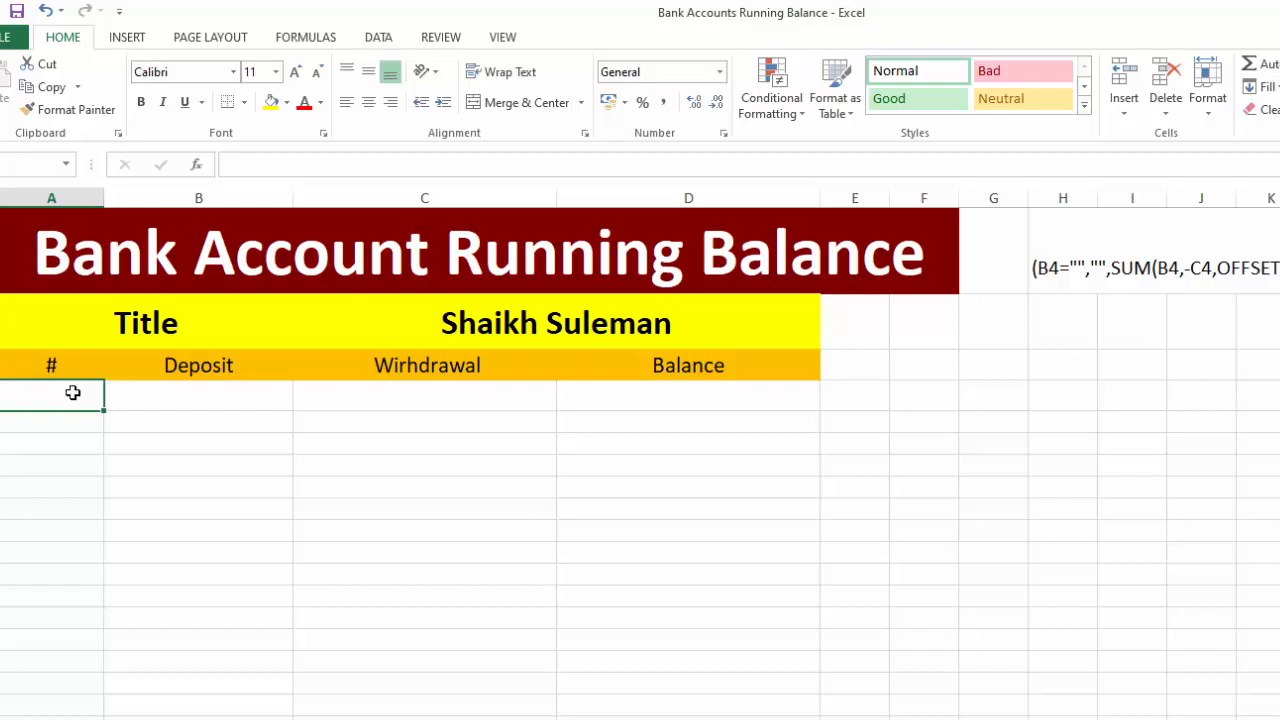
pyautogui.write('1')
pyautogui.press('Return')
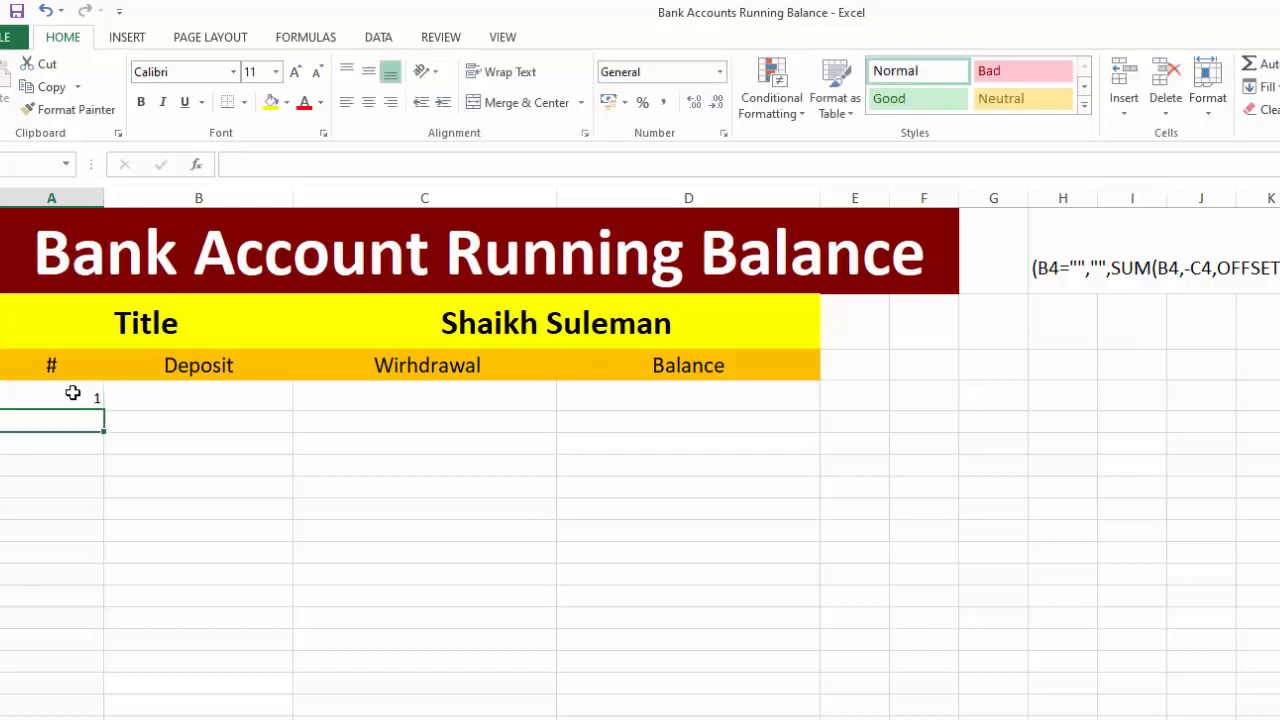
pyautogui.write('2')
pyautogui.press('Return')
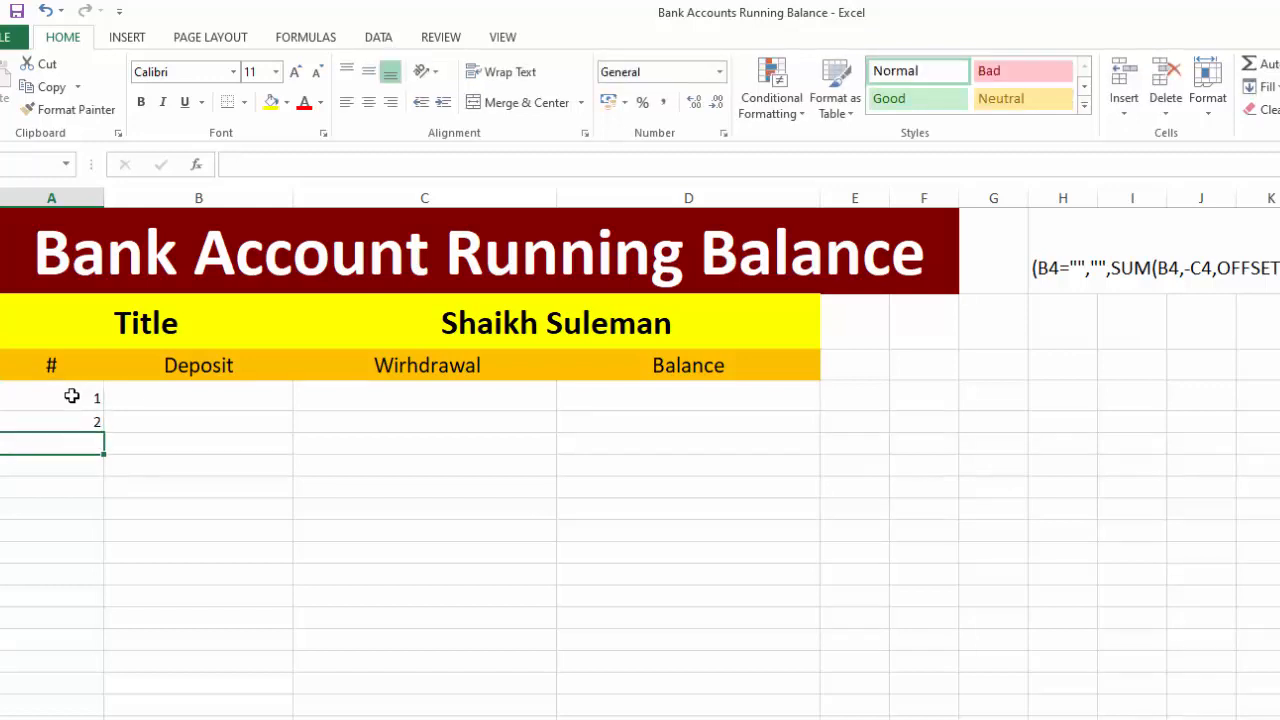
pyautogui.click(72, 396)
pyautogui.moveTo(72, 396)
pyautogui.mouseDown()
pyautogui.moveTo(114, 494)
pyautogui.moveTo(110, 711)
pyautogui.mouseUp()
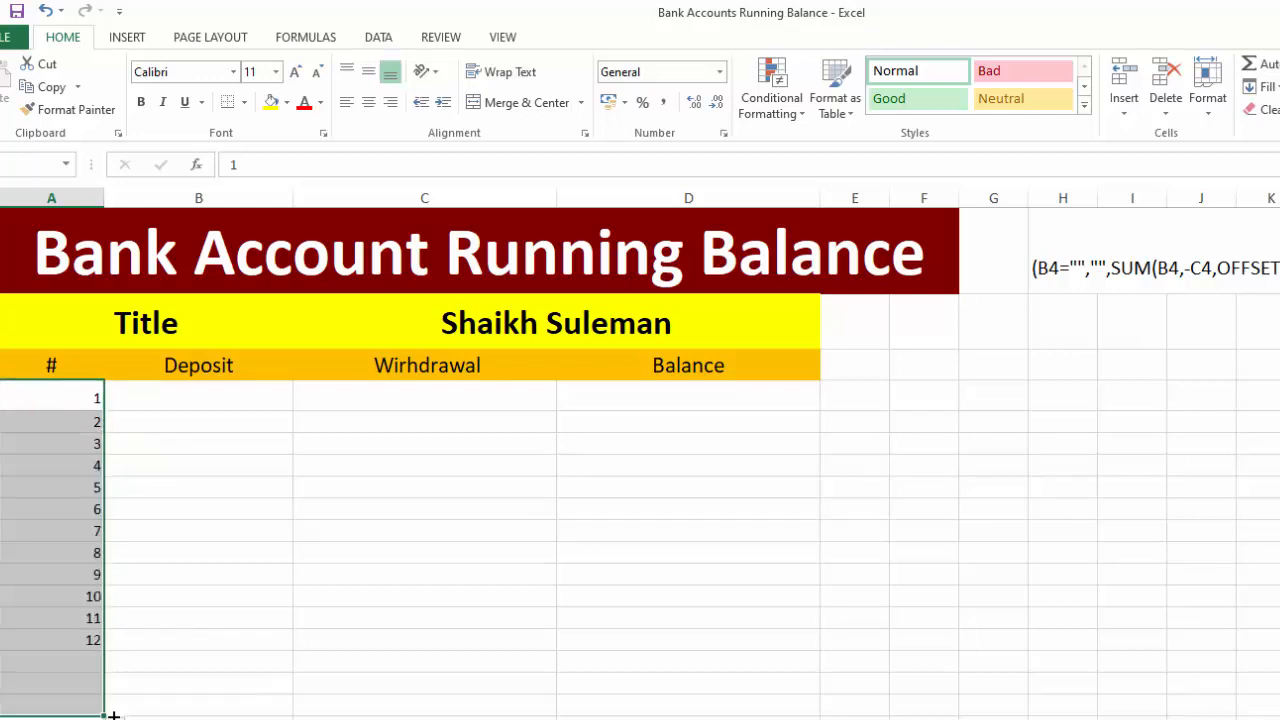
# Step: Enter a deposit of 500 in B4 and a withdrawal of 300 in C4
pyautogui.click(201, 397)
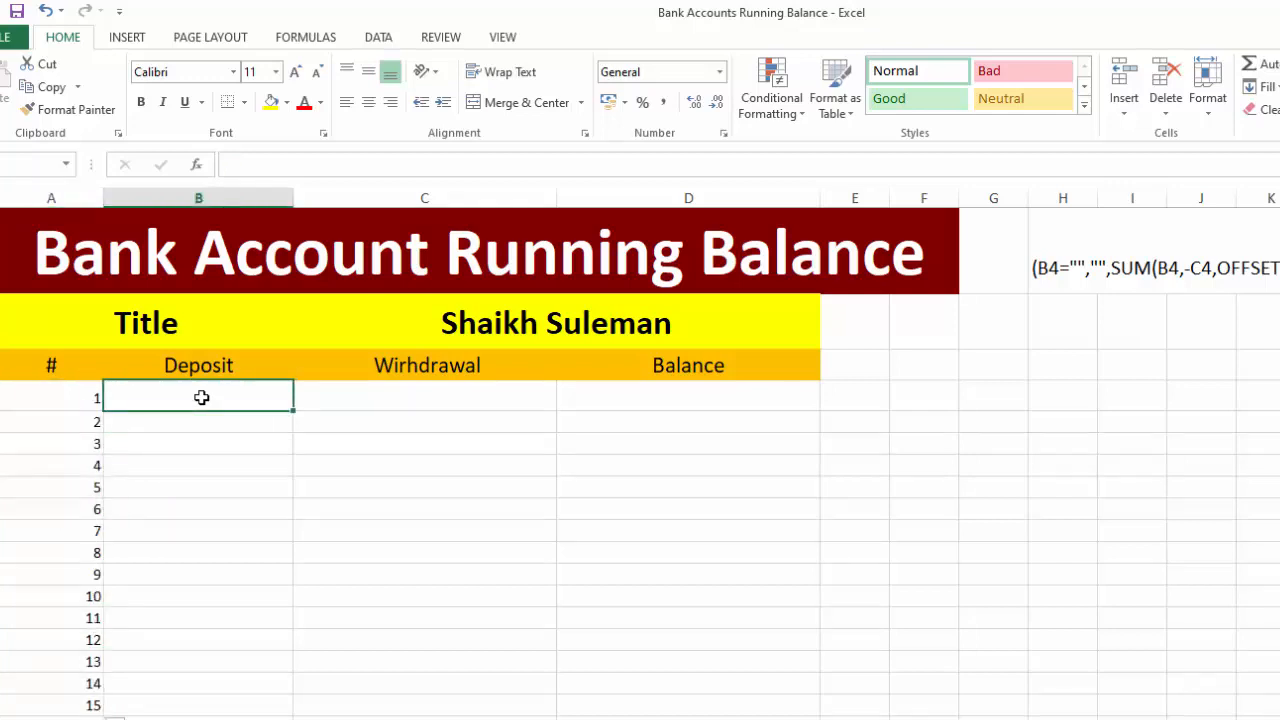
pyautogui.write('500')
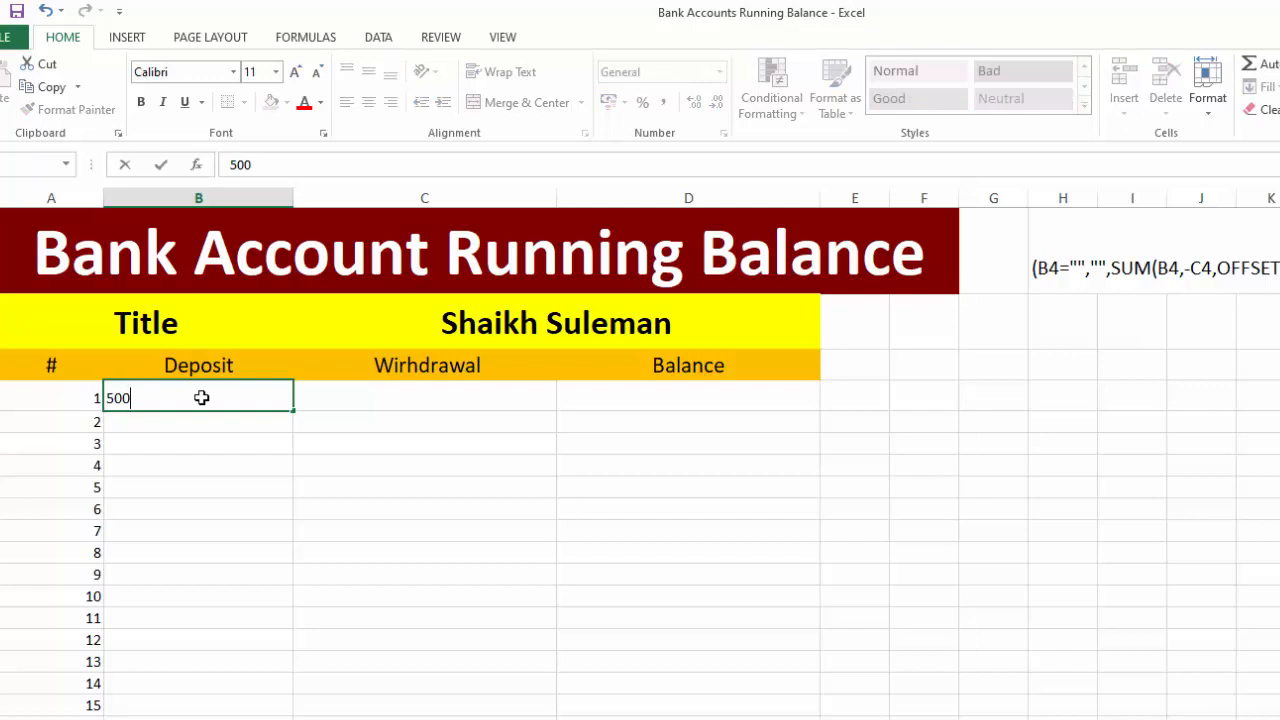
pyautogui.press('Tab')
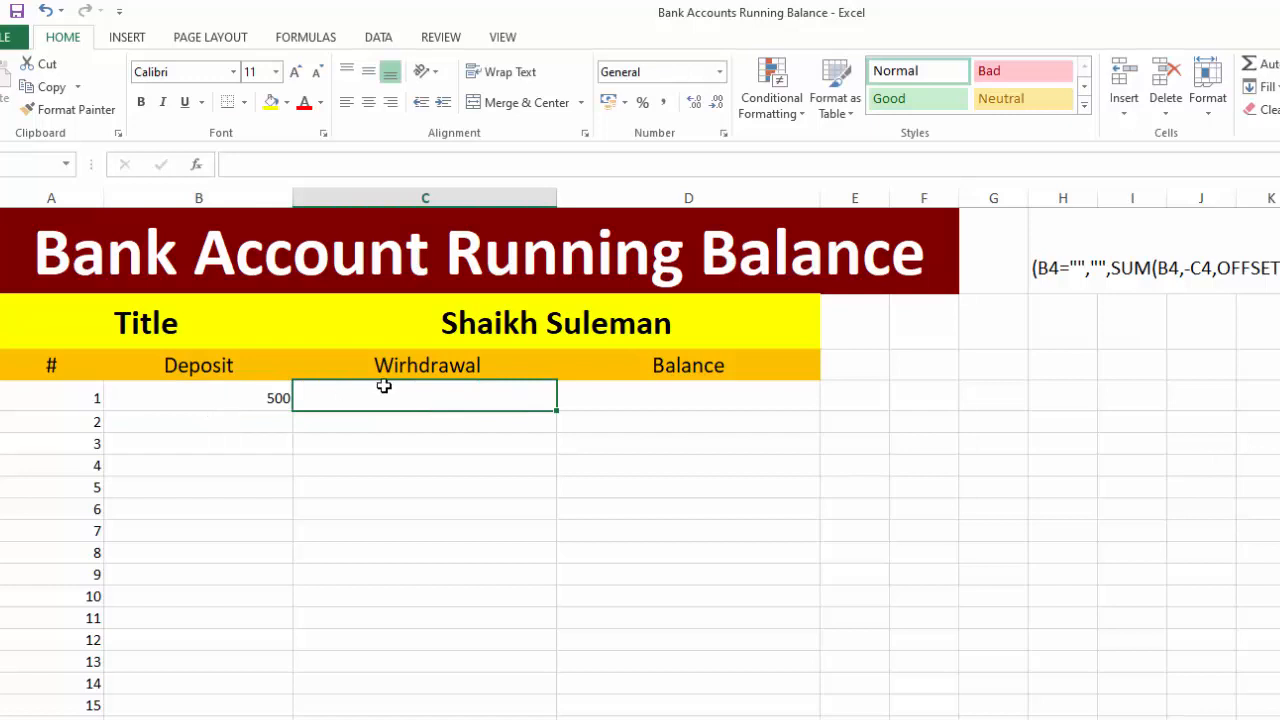
pyautogui.write('300')
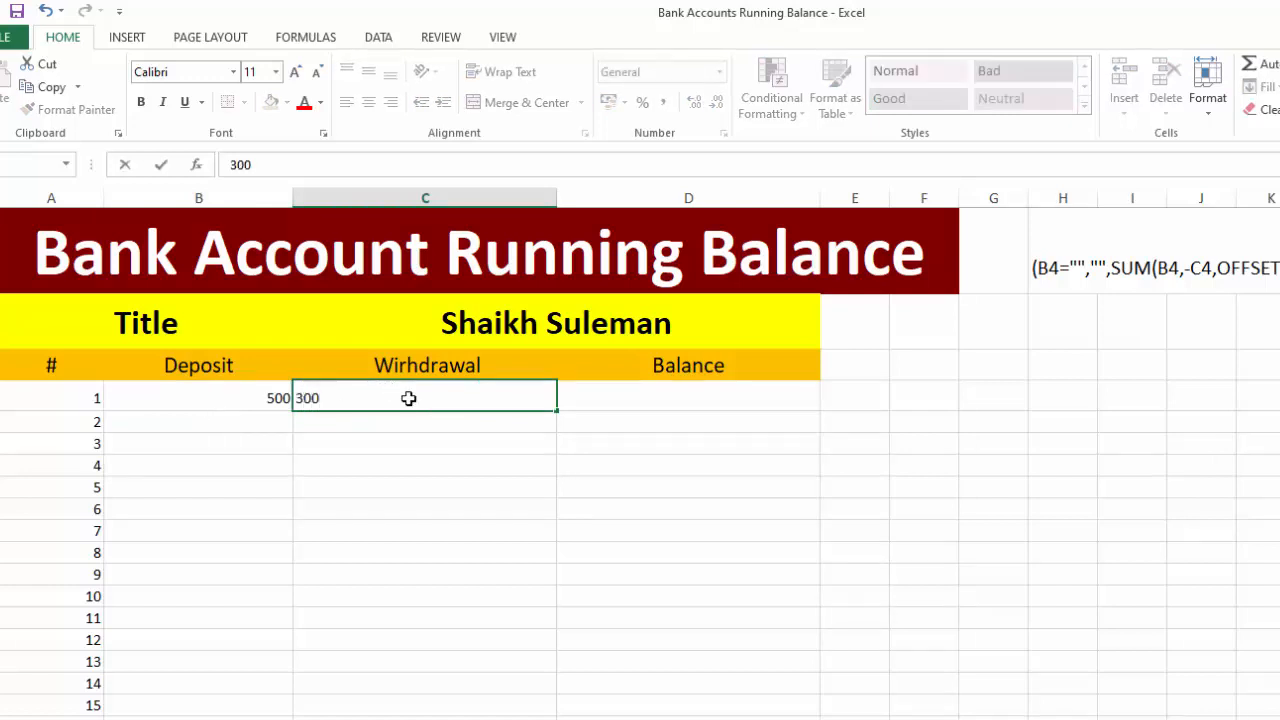
pyautogui.press('Tab')
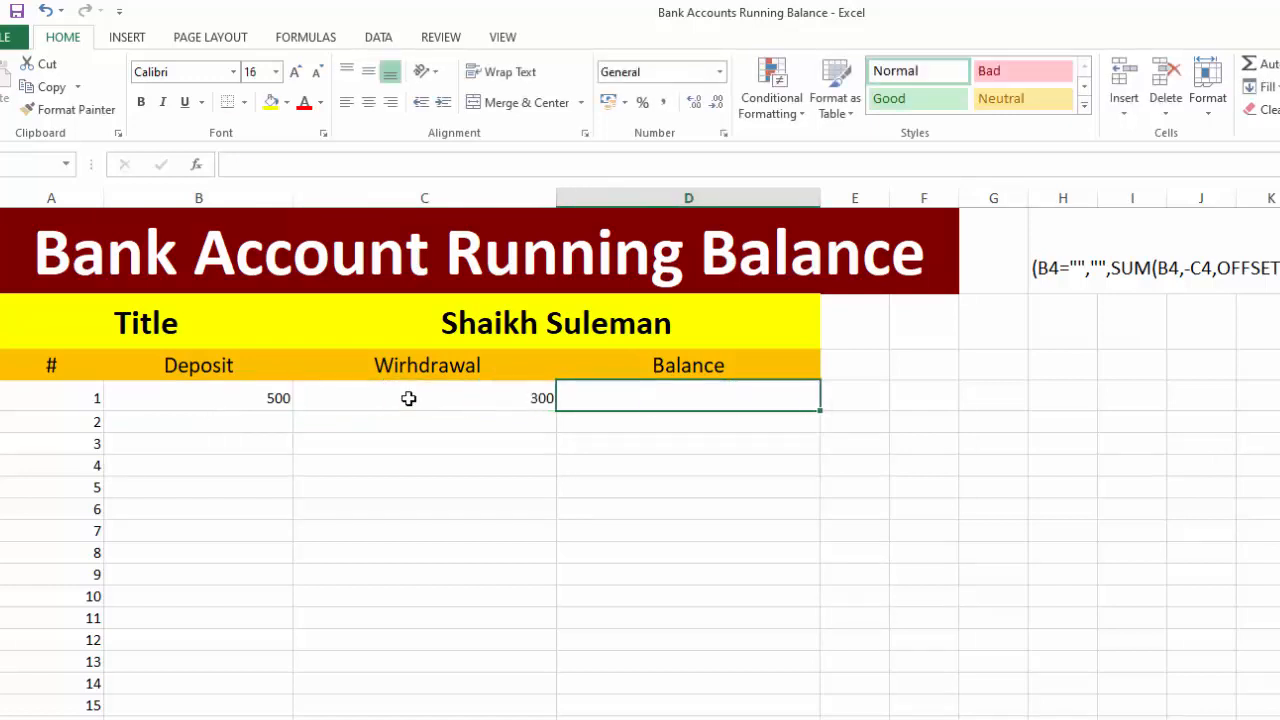
pyautogui.click(240, 426)
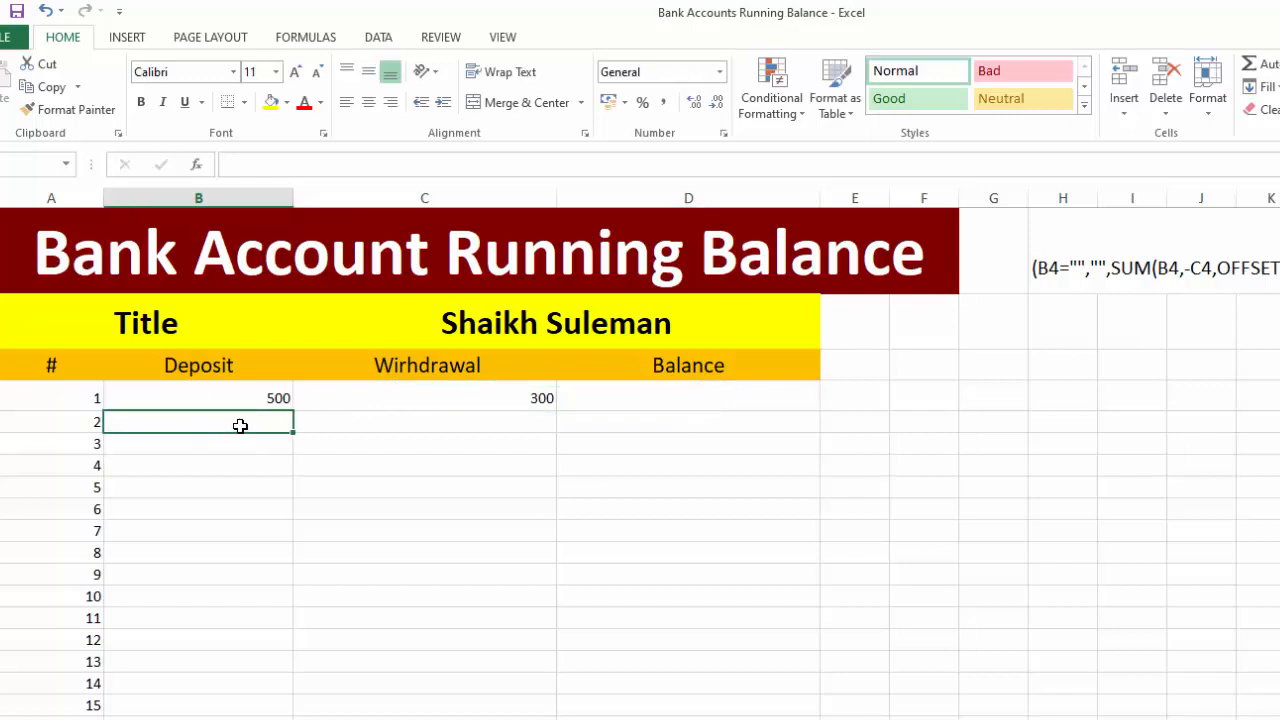
# Step: Start the balance formula in D4 with =IF(B4="","", to return a blank when the deposit is empty
pyautogui.click(654, 400)
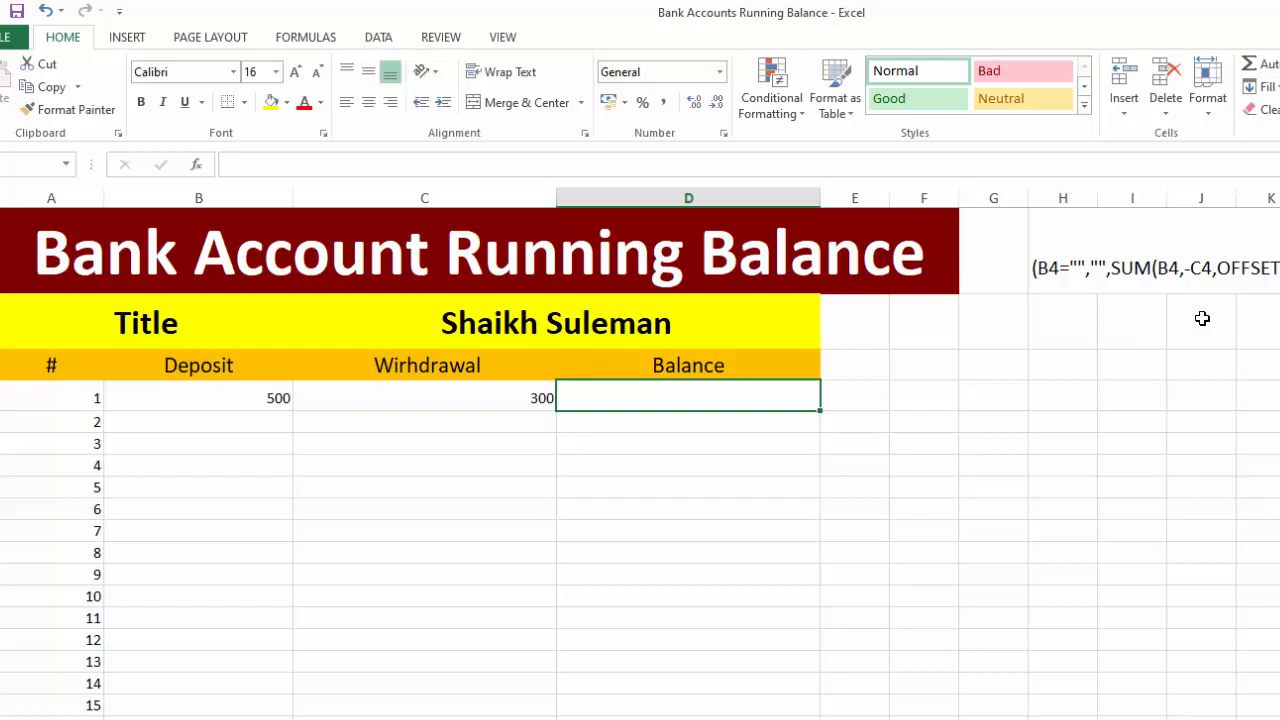
pyautogui.write('=I')
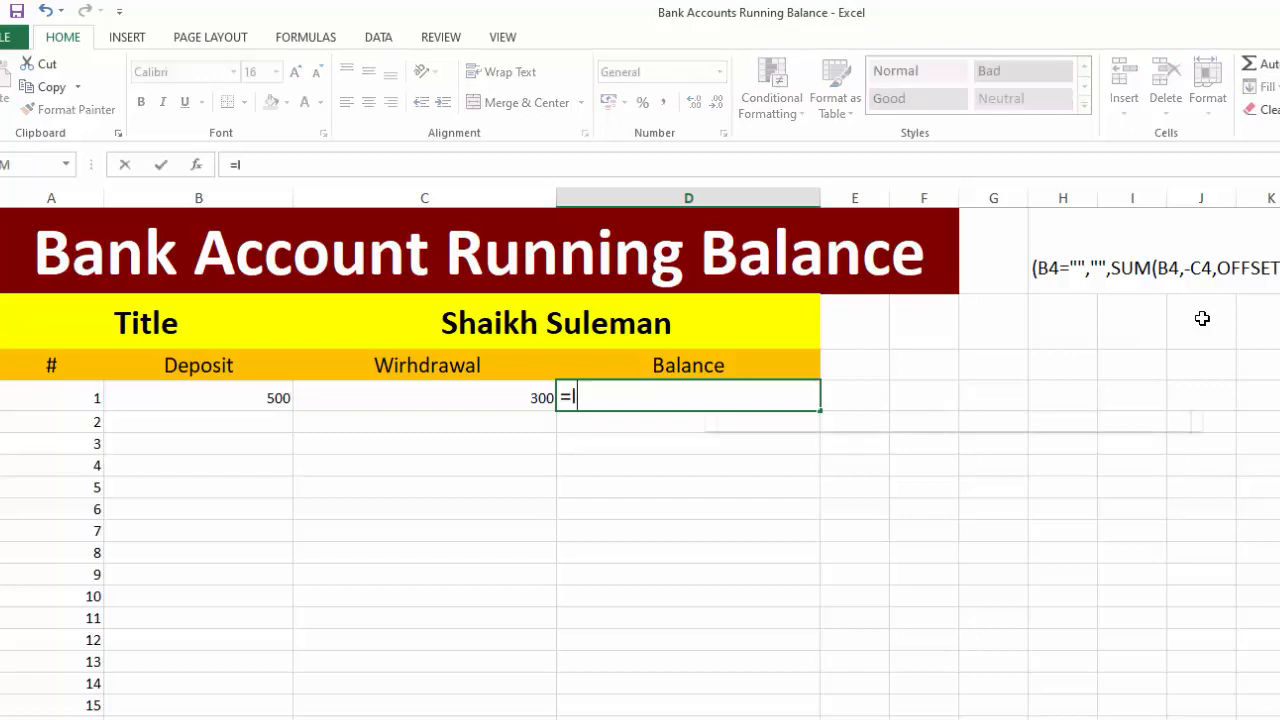
pyautogui.write('F(')
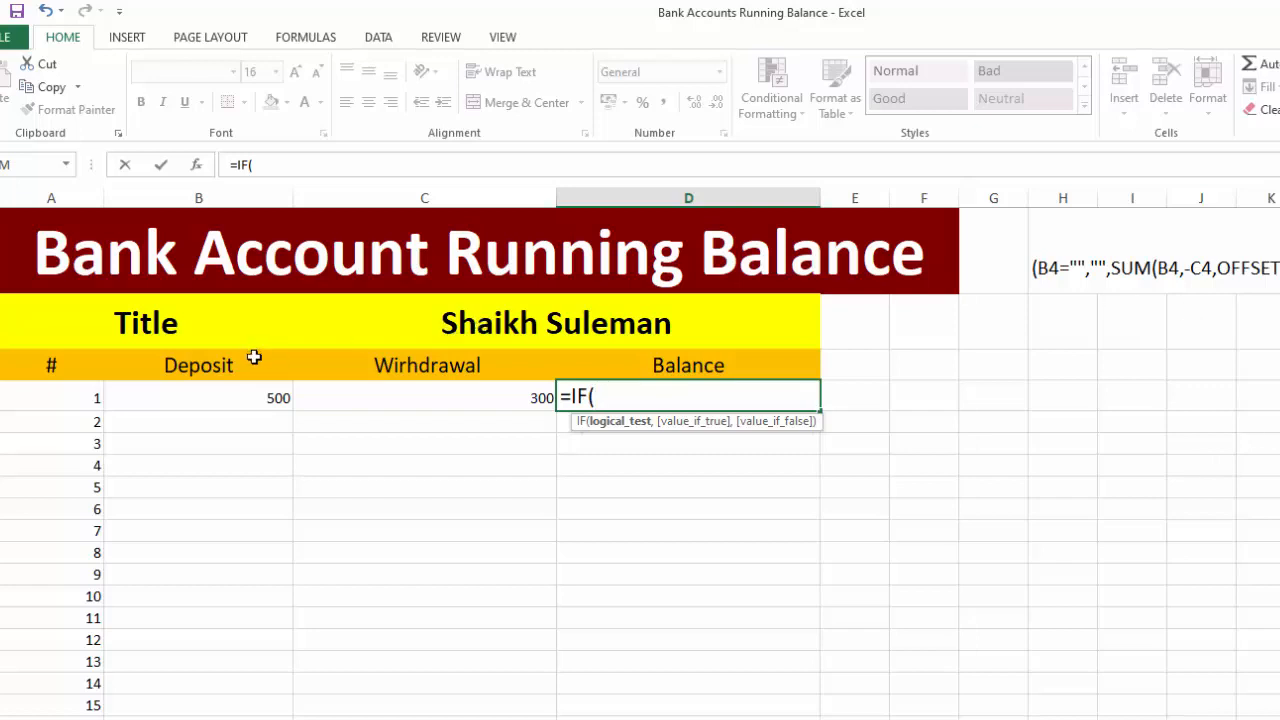
pyautogui.click(255, 397)
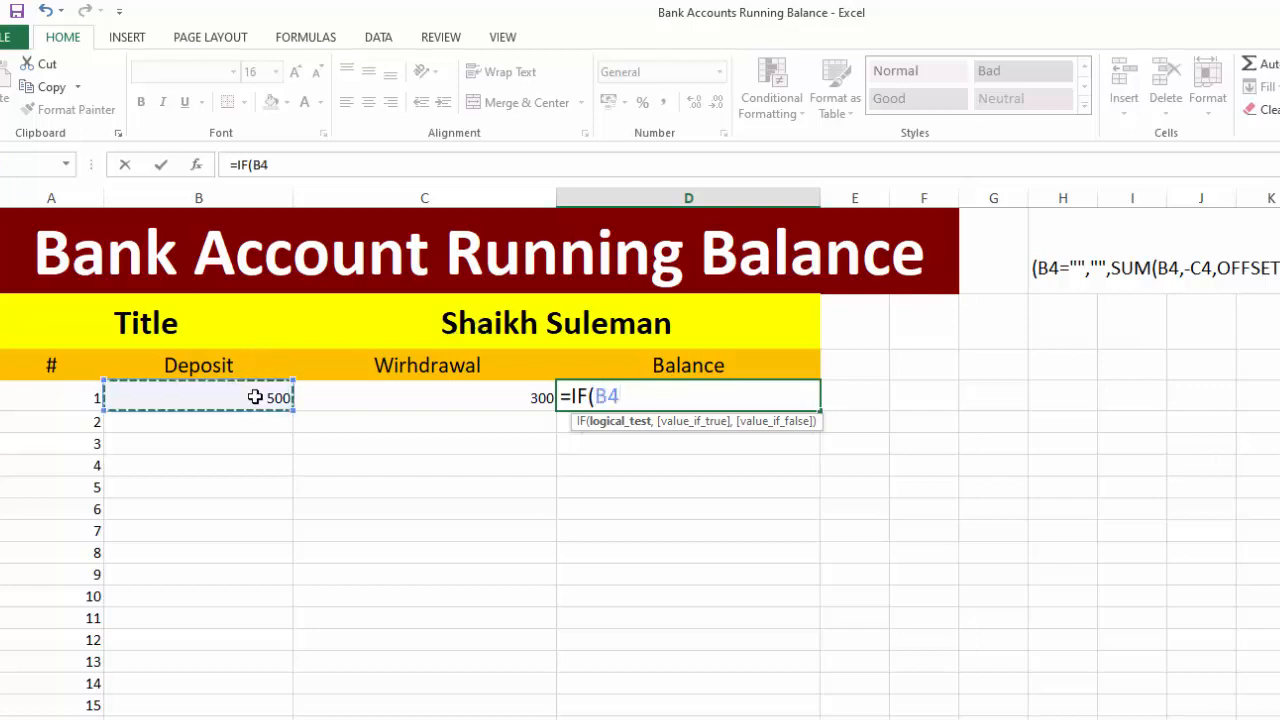
pyautogui.write('=')
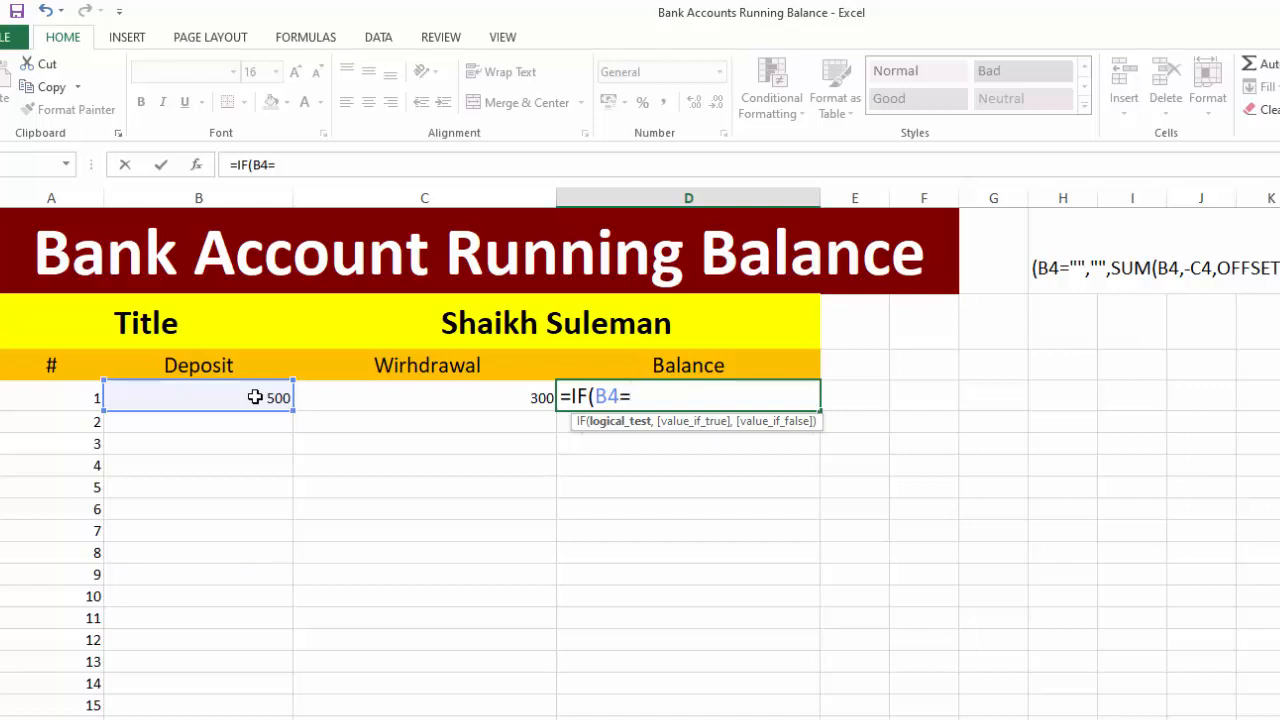
pyautogui.write('"",')
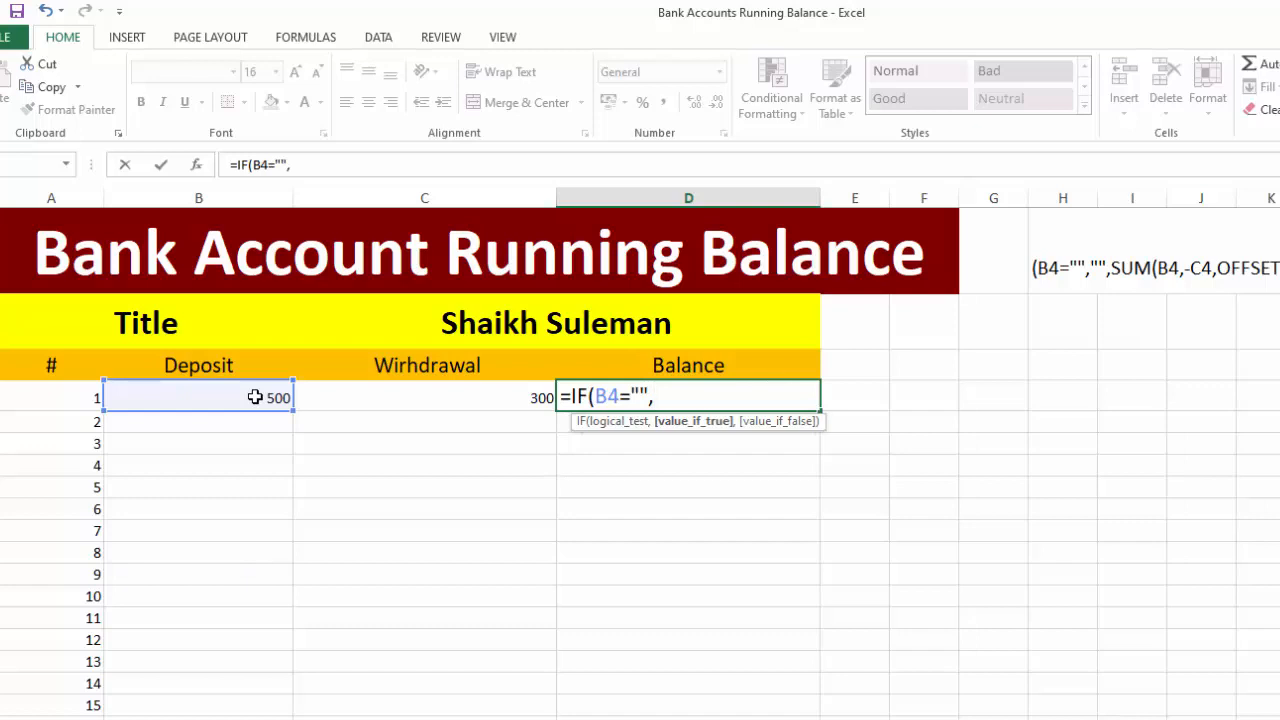
pyautogui.write('"",')
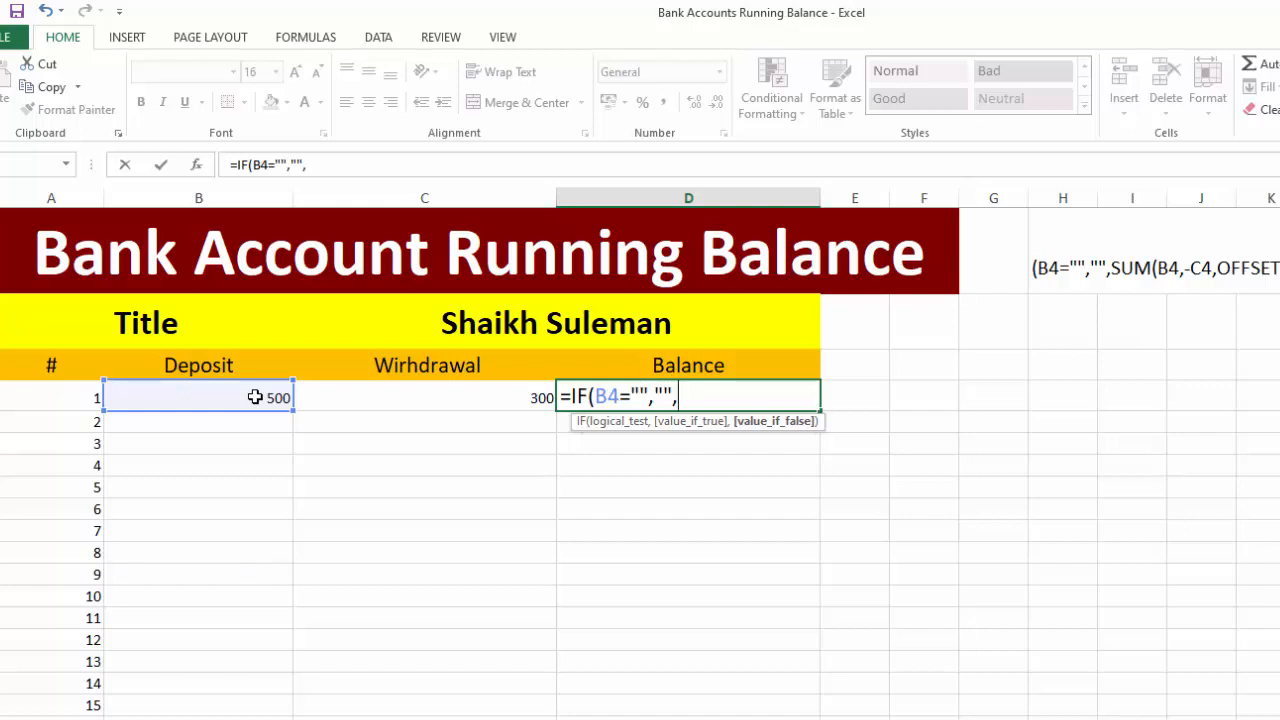
# Step: Continue the D4 formula with SUM(B4,-C4, to add the deposit and subtract the withdrawal
pyautogui.write('SU')
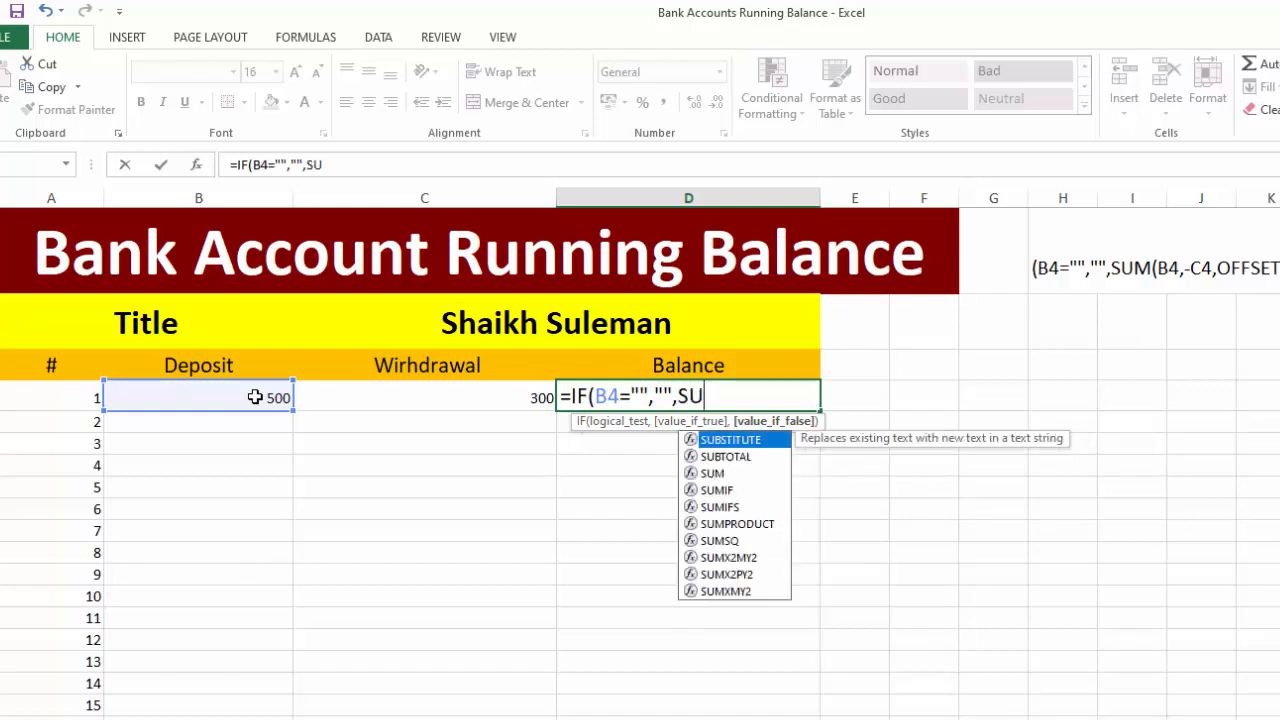
pyautogui.write('M(')
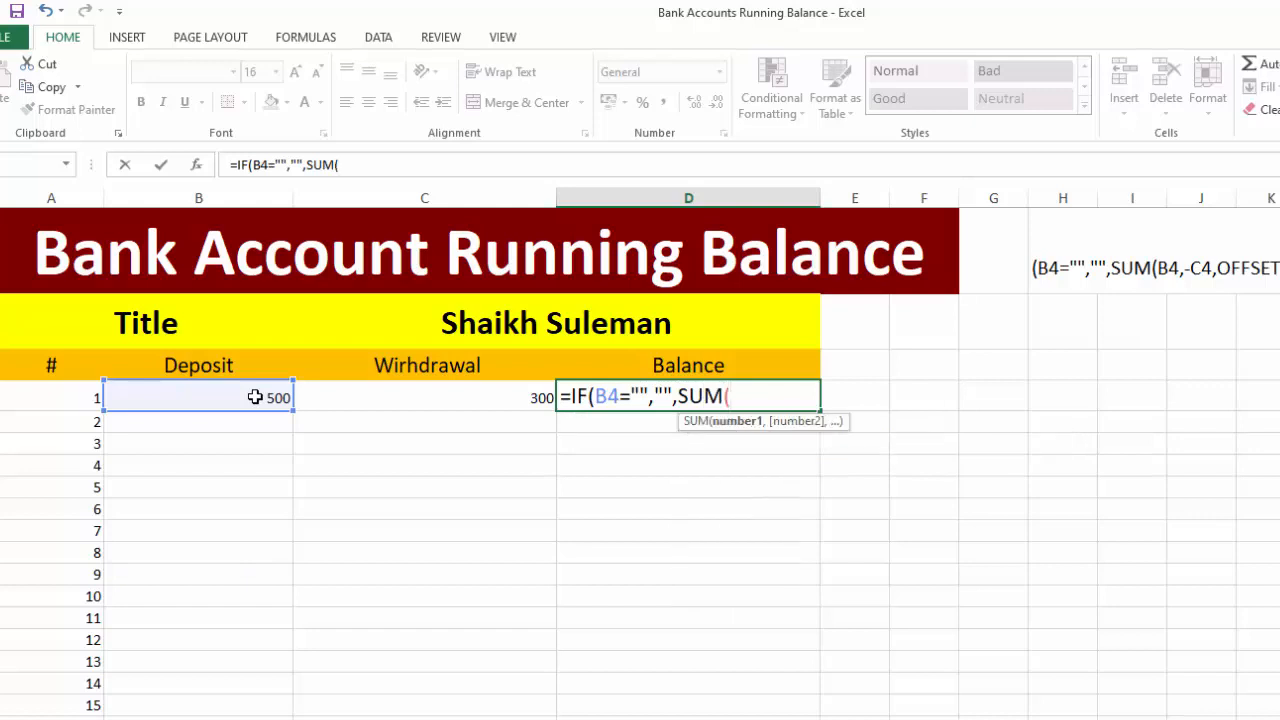
pyautogui.click(251, 397)
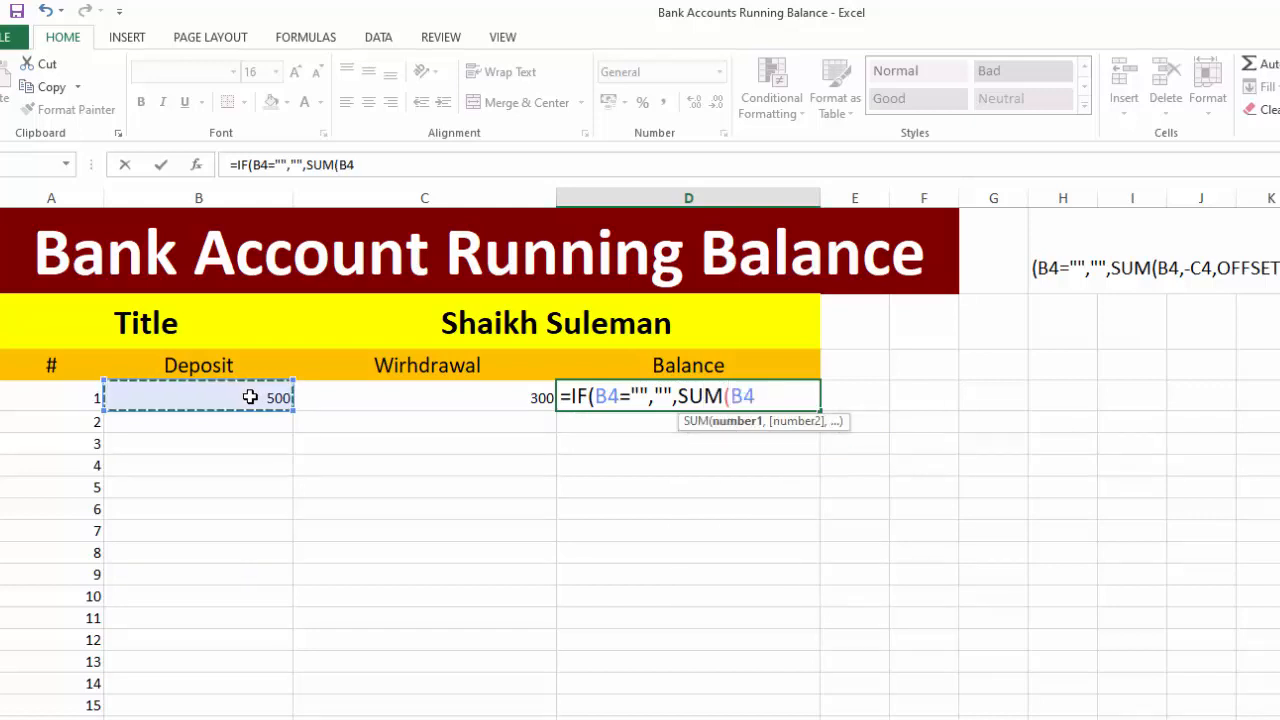
pyautogui.write(',')
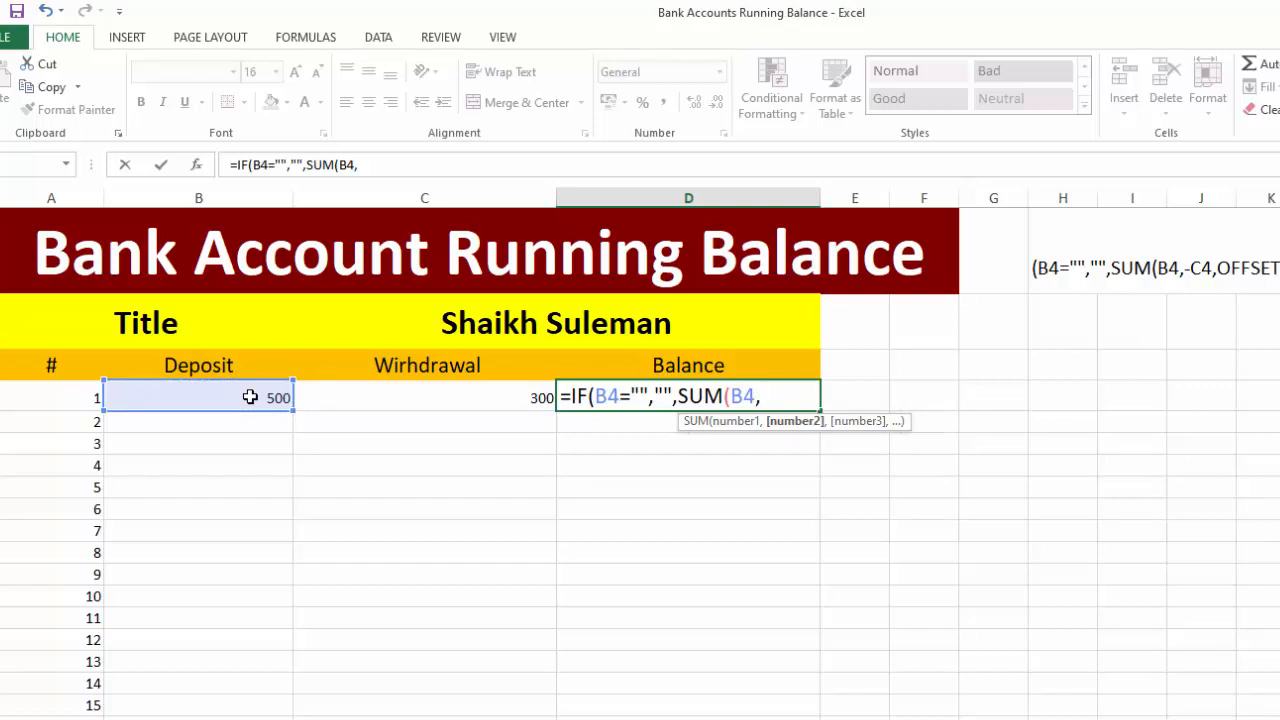
pyautogui.write('-')
pyautogui.click(420, 393)
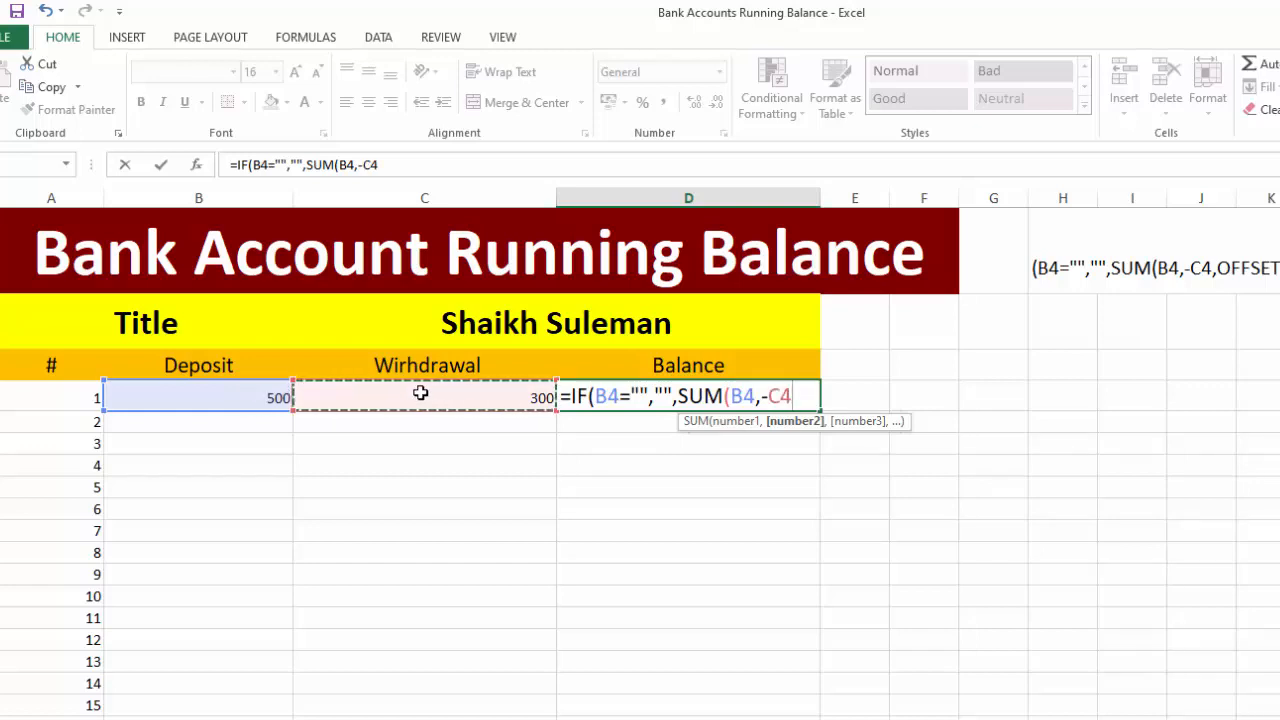
pyautogui.write(',')
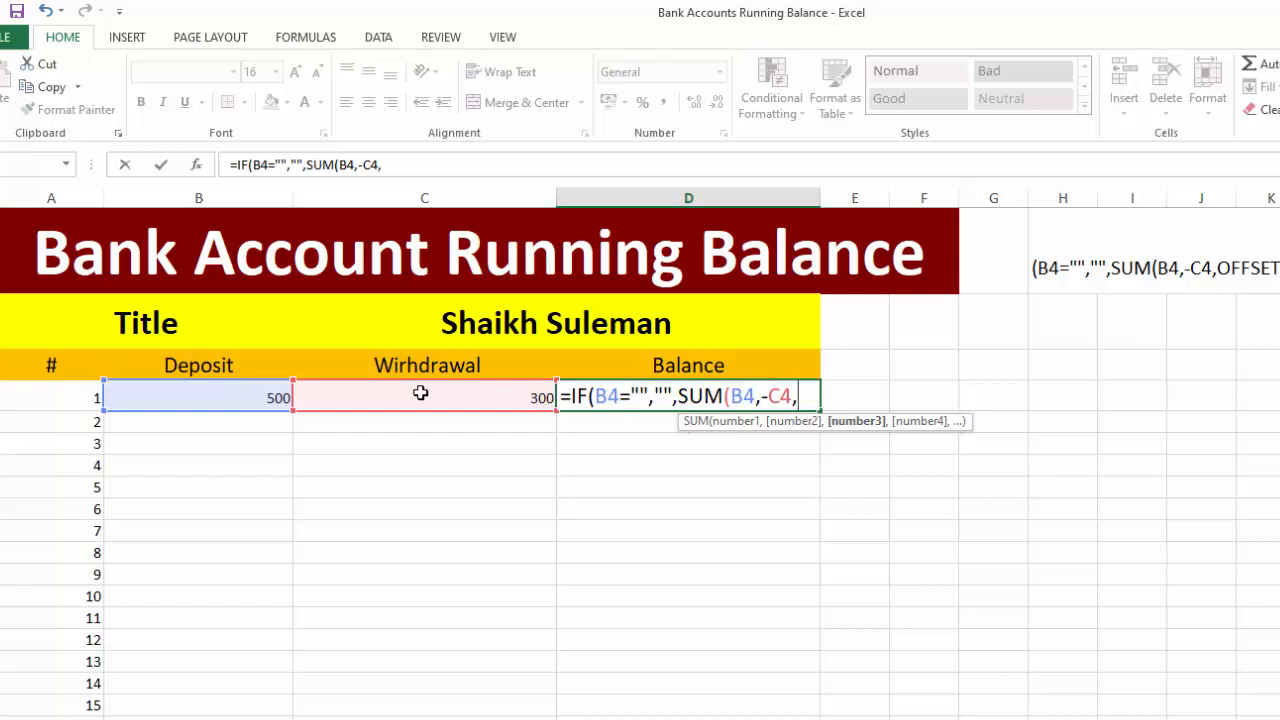
# Step: Complete the D4 balance formula with OFFSET(B4,-1,0))) to include the cell one row above B4, and enter it
pyautogui.write('OFFSET')
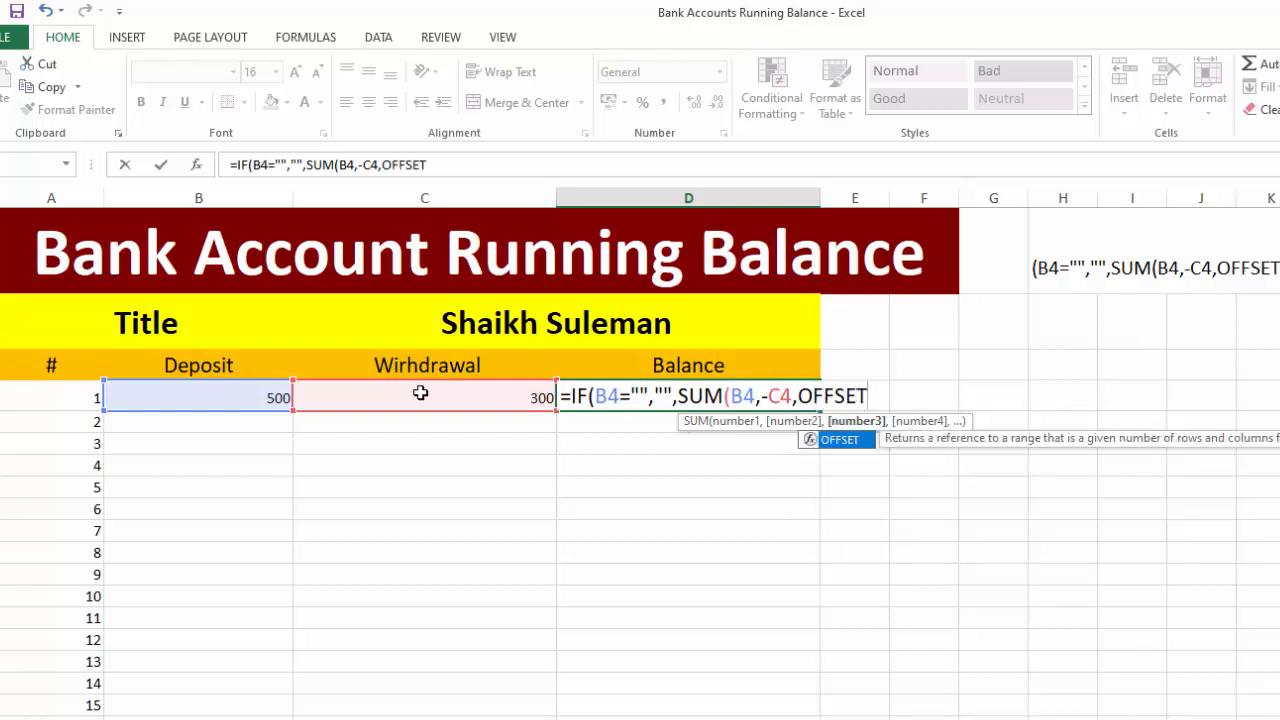
pyautogui.write('(')
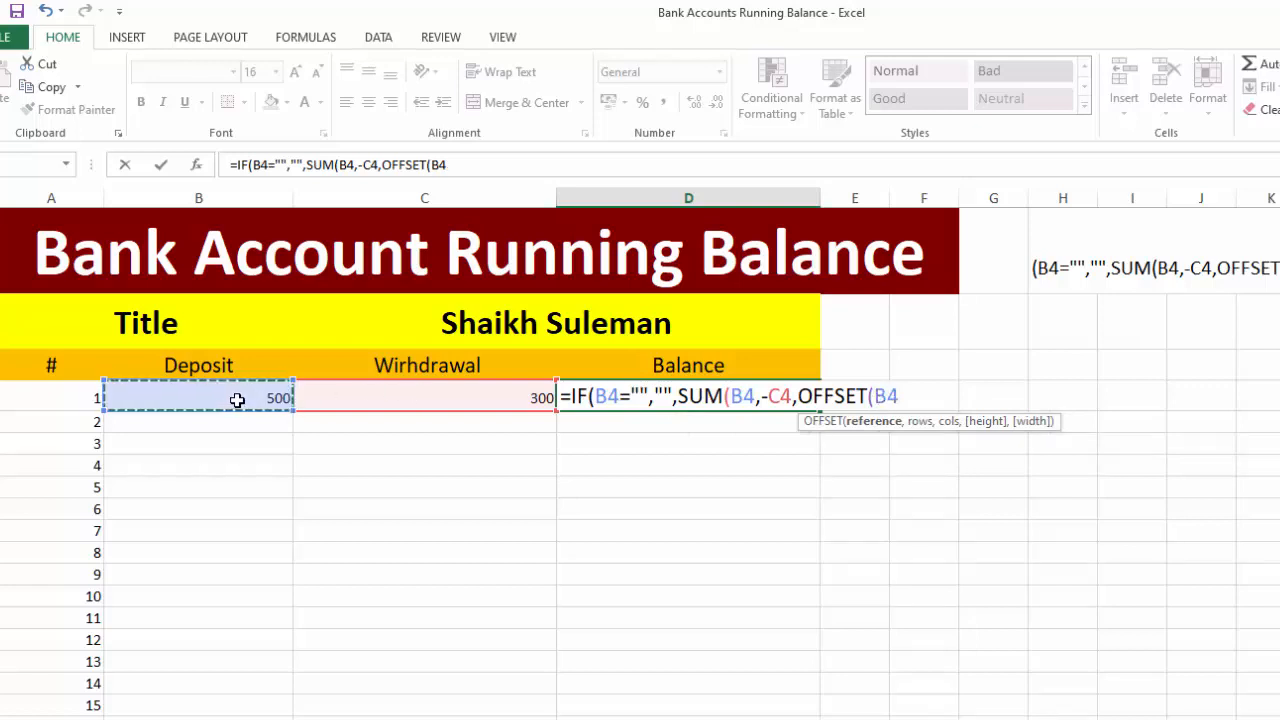
pyautogui.write(',')
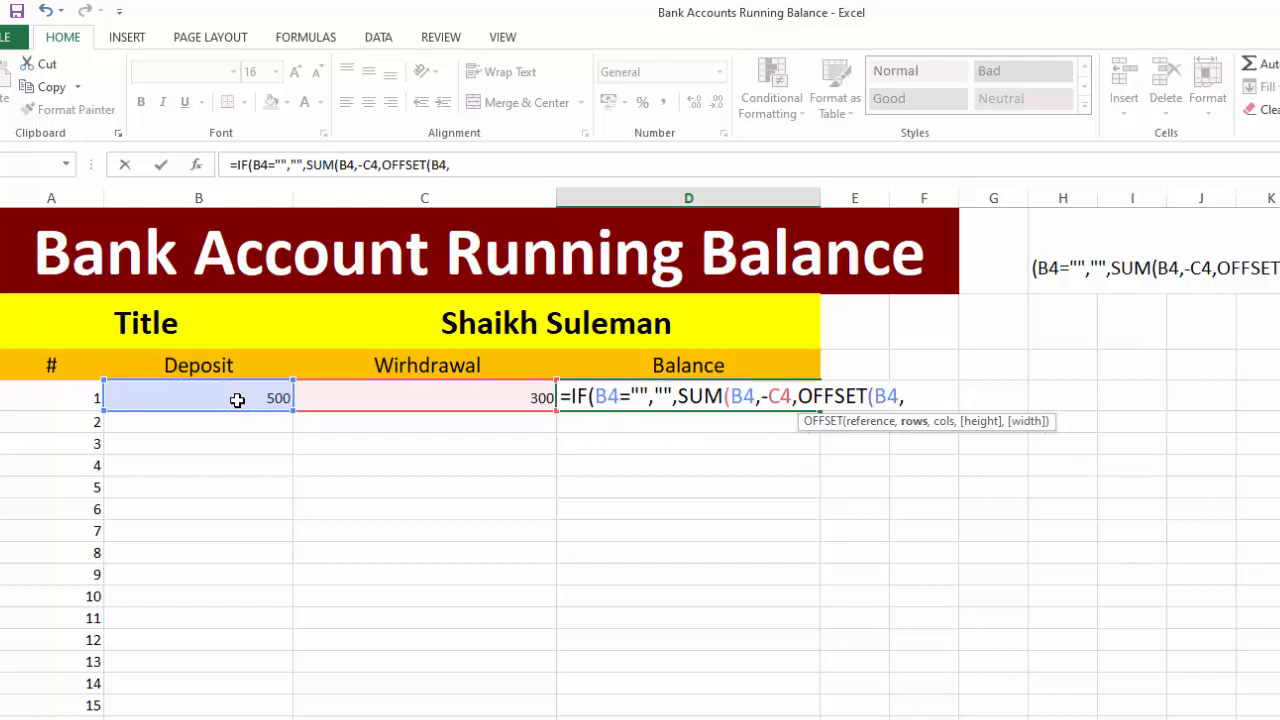
pyautogui.write('-1,')
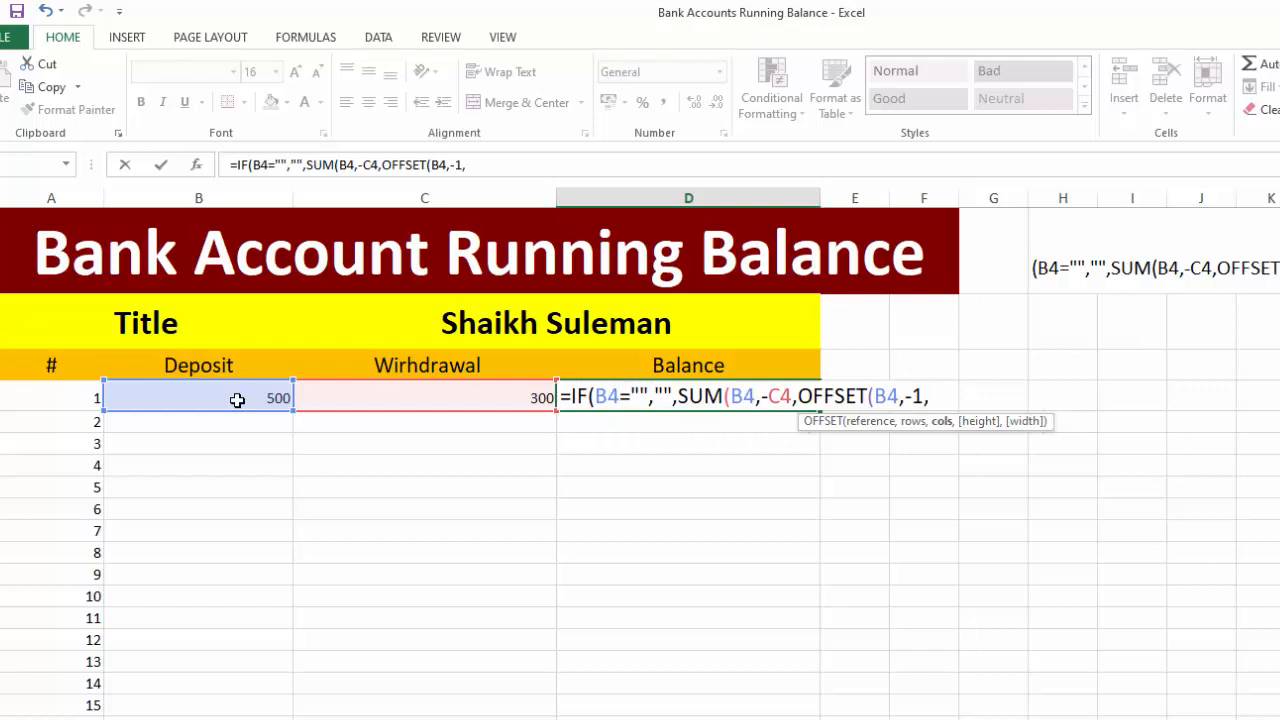
pyautogui.write('0')
pyautogui.write(')))')
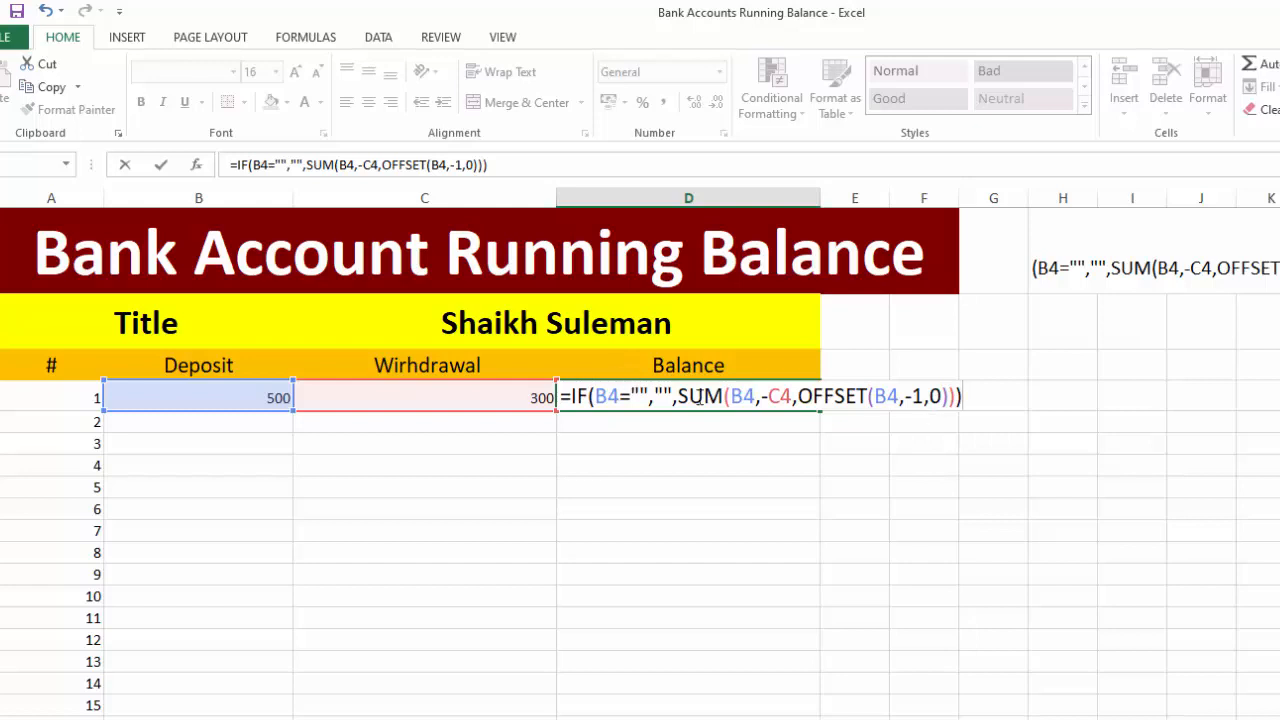
pyautogui.press('Return')
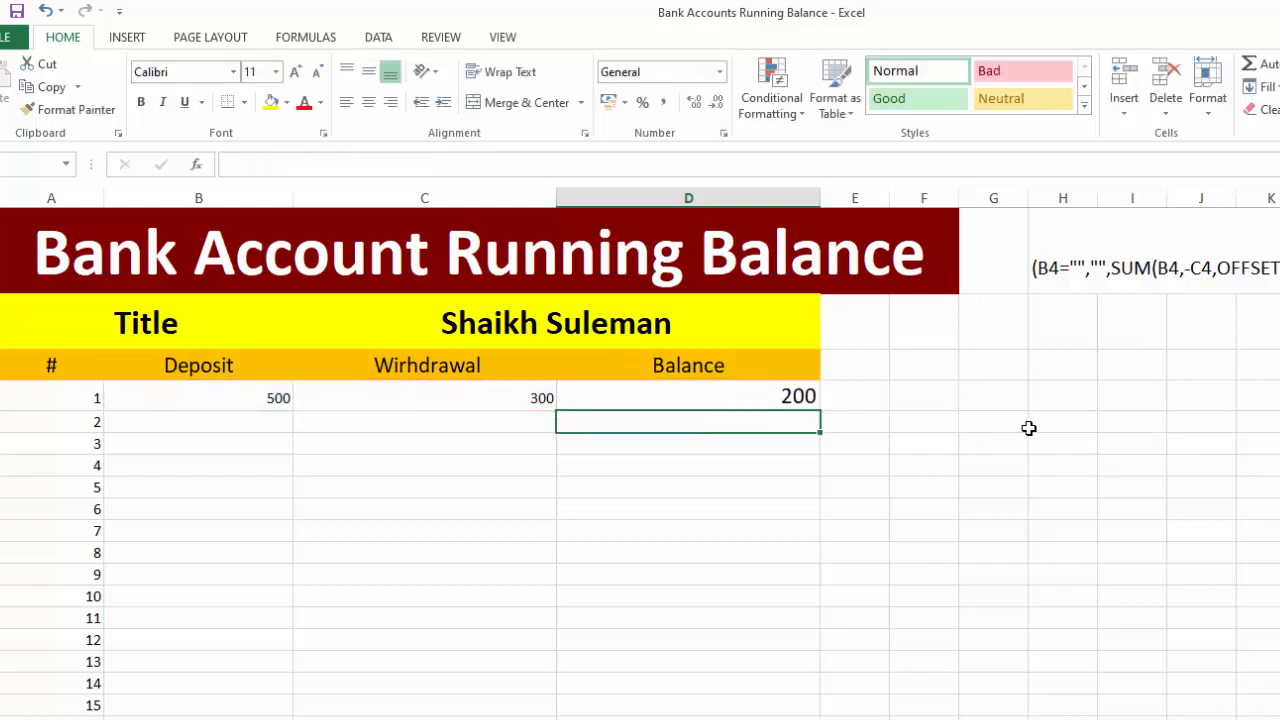
# Step: Fill the D4 formula down the Balance column and enter a deposit of 600 in B5
pyautogui.click(760, 403)
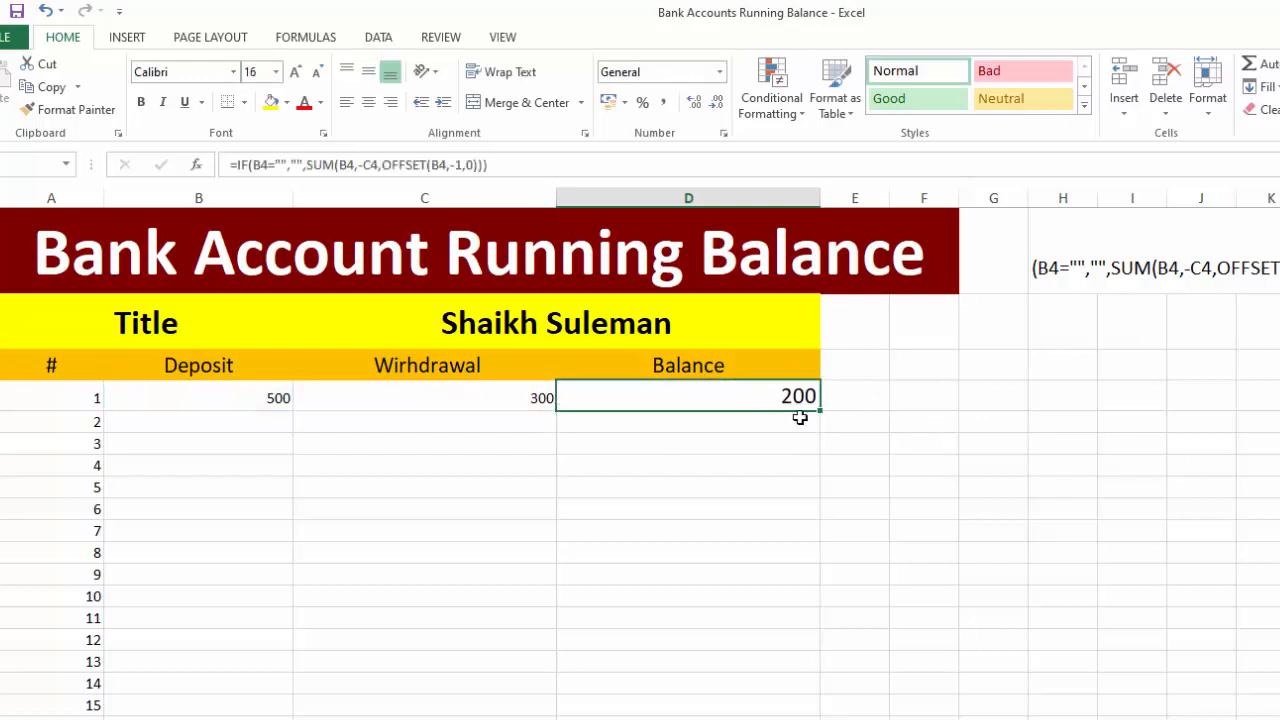
pyautogui.doubleClick(821, 409)
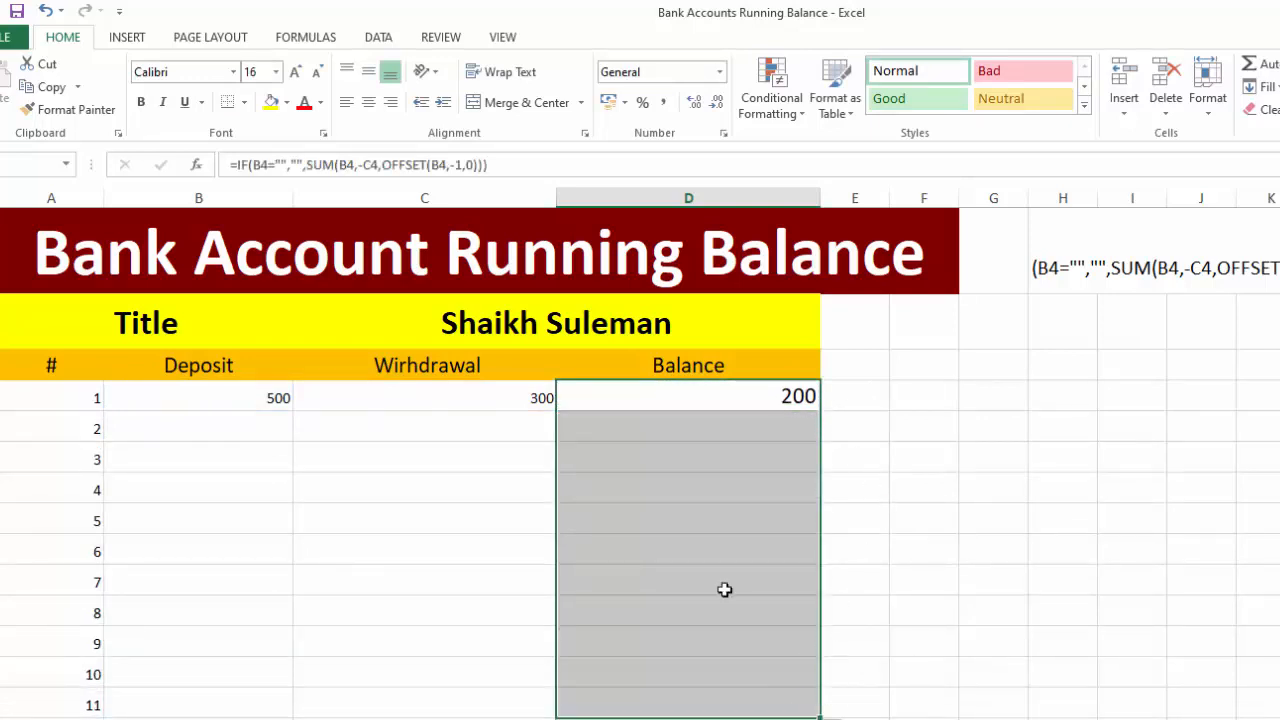
pyautogui.click(264, 431)
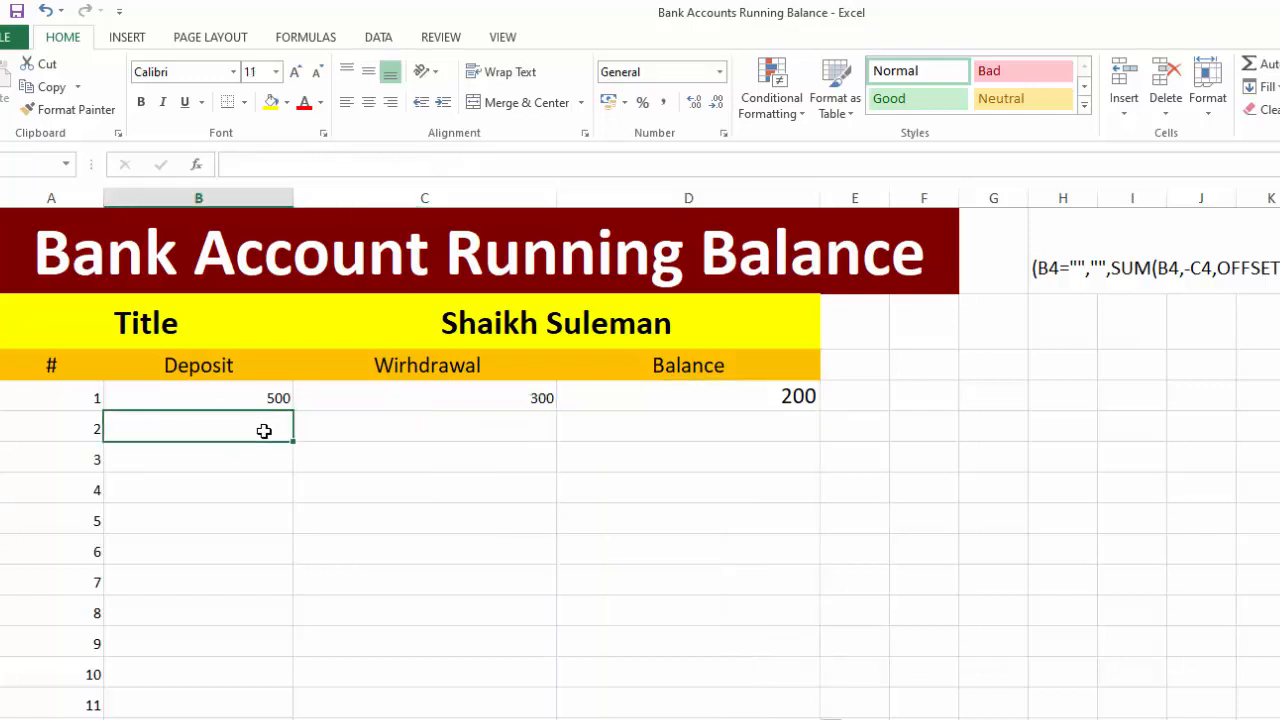
pyautogui.write('600')
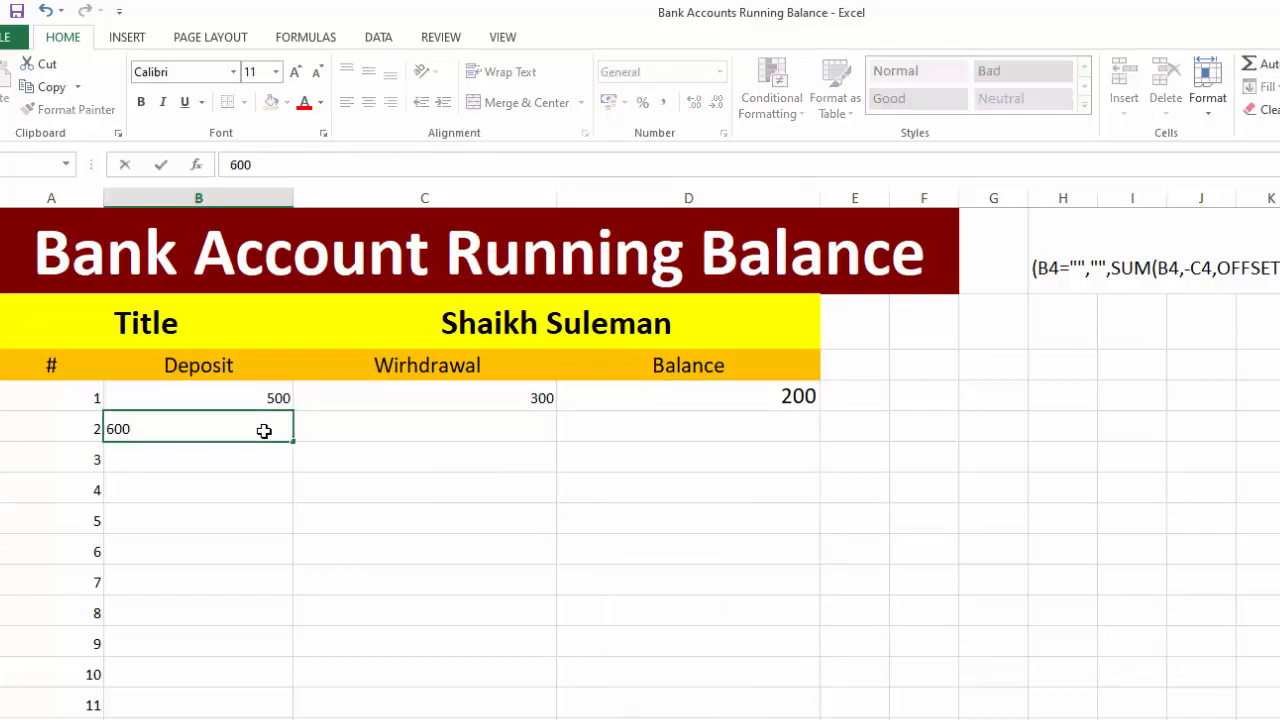
pyautogui.press('Tab')
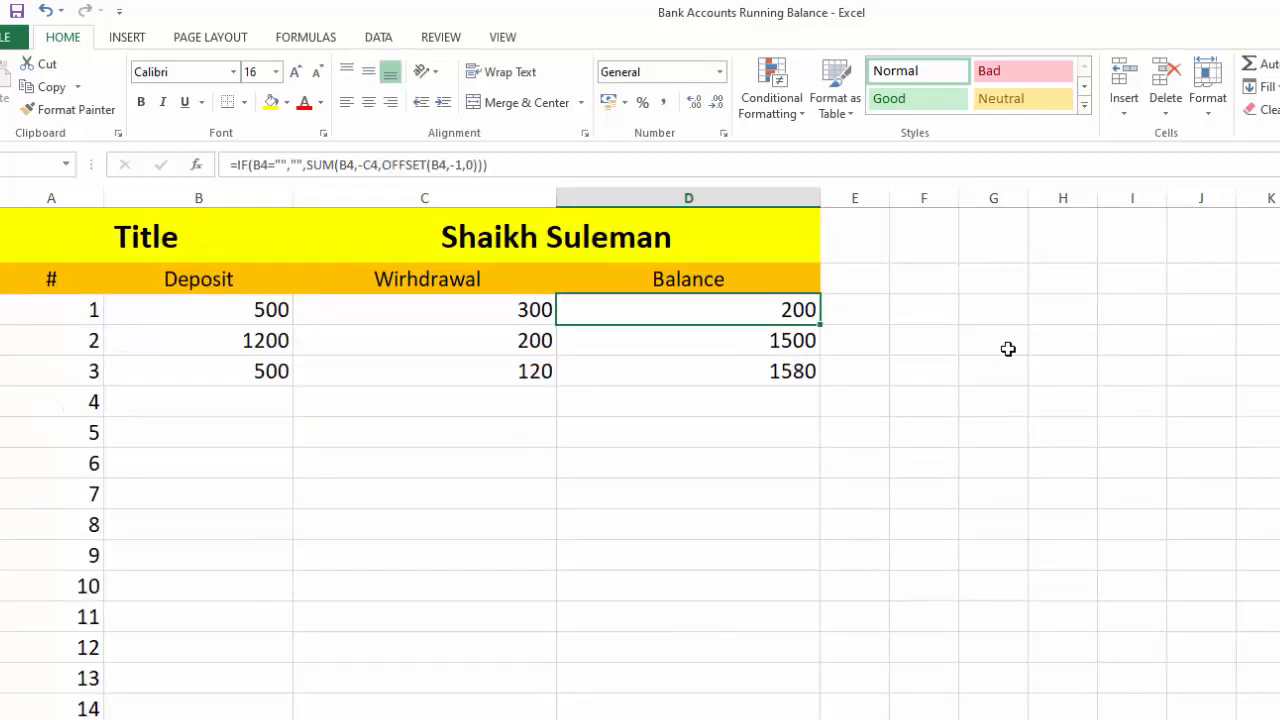
pyautogui.click(1008, 349)
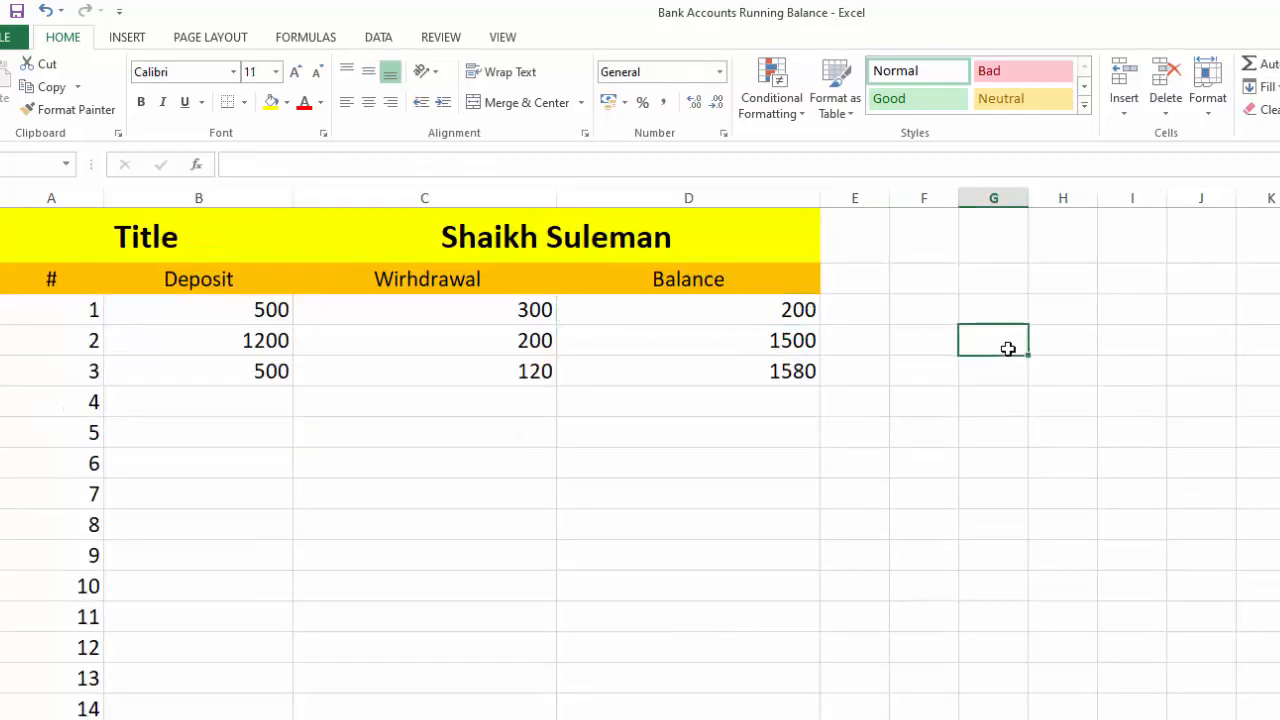
pyautogui.write('TOTAL')
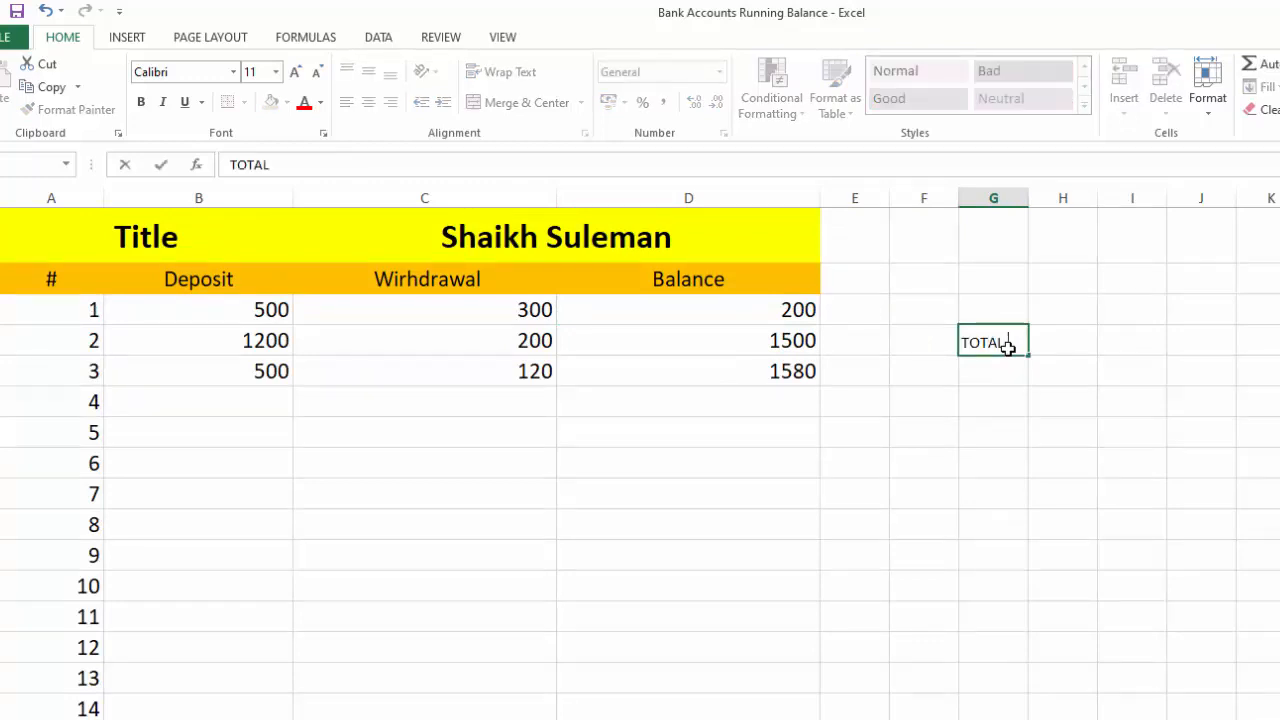
pyautogui.press('BackSpace')
pyautogui.press('BackSpace')
pyautogui.press('BackSpace')
pyautogui.press('BackSpace')
pyautogui.press('Left')
pyautogui.press('Left')
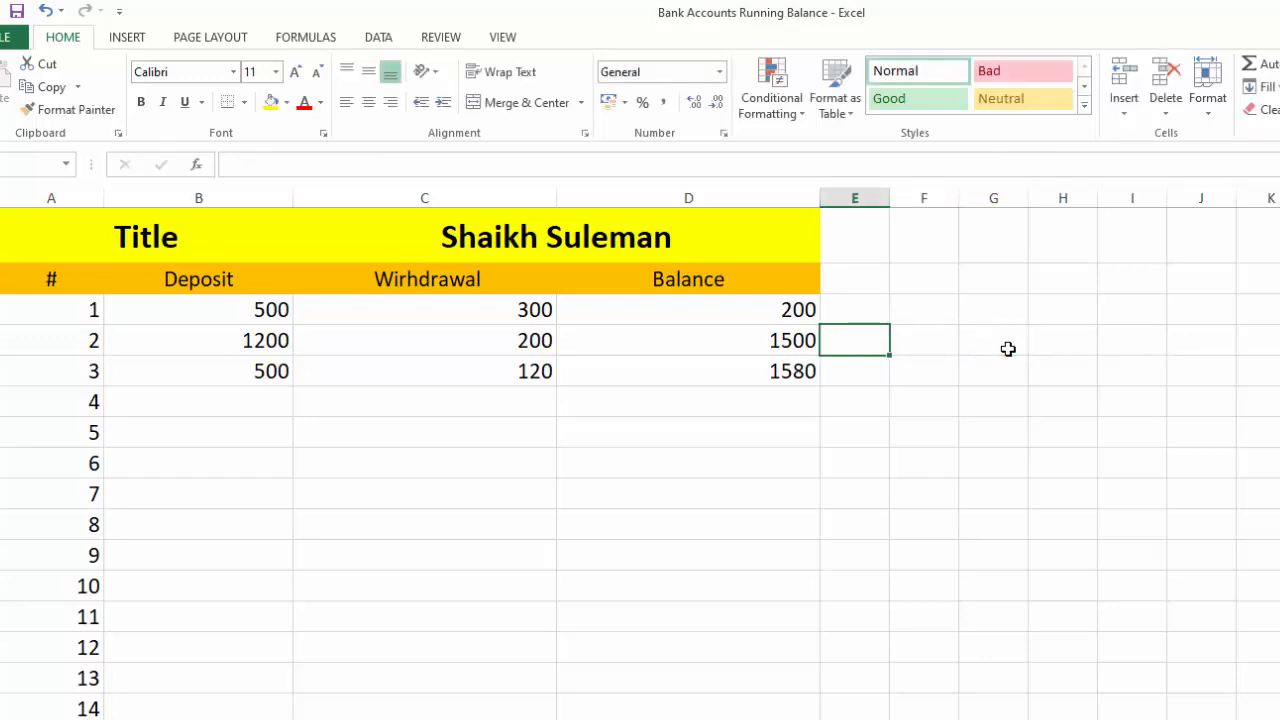
# Step: Enter the label Total Depost in F5, beside the balance table
pyautogui.press('Right')
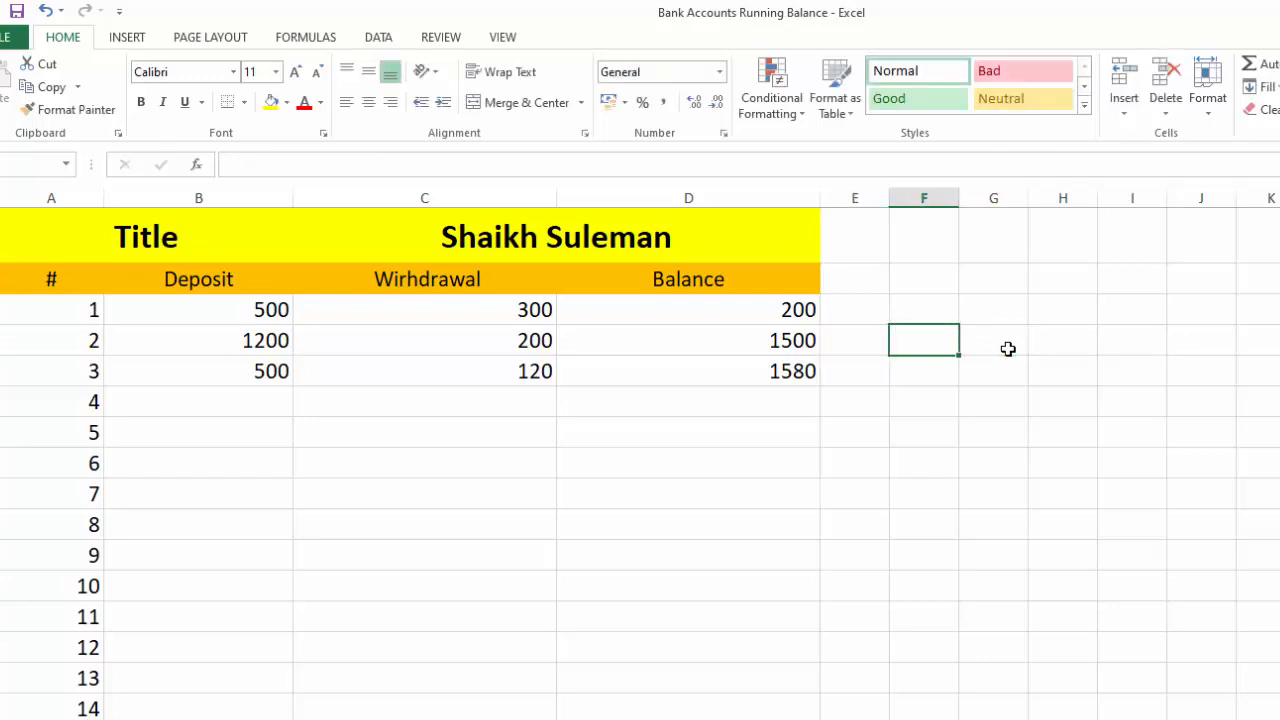
pyautogui.write('Total ')
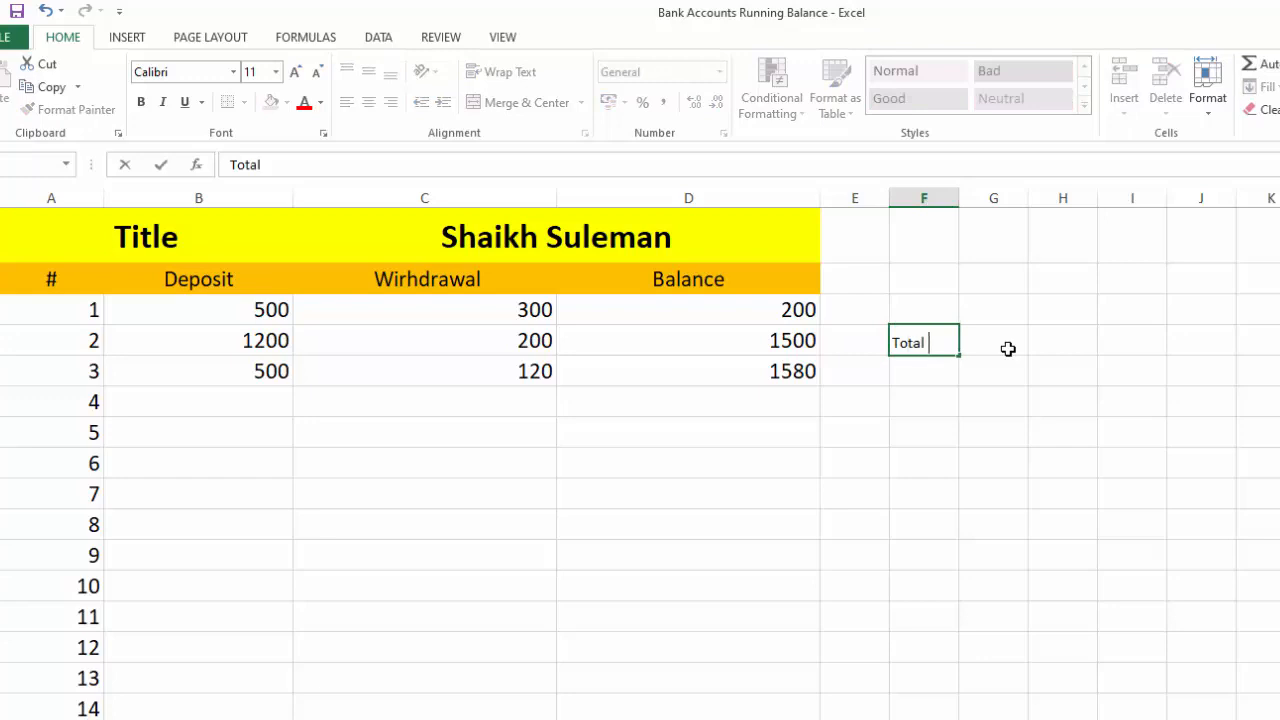
pyautogui.write('Depost')
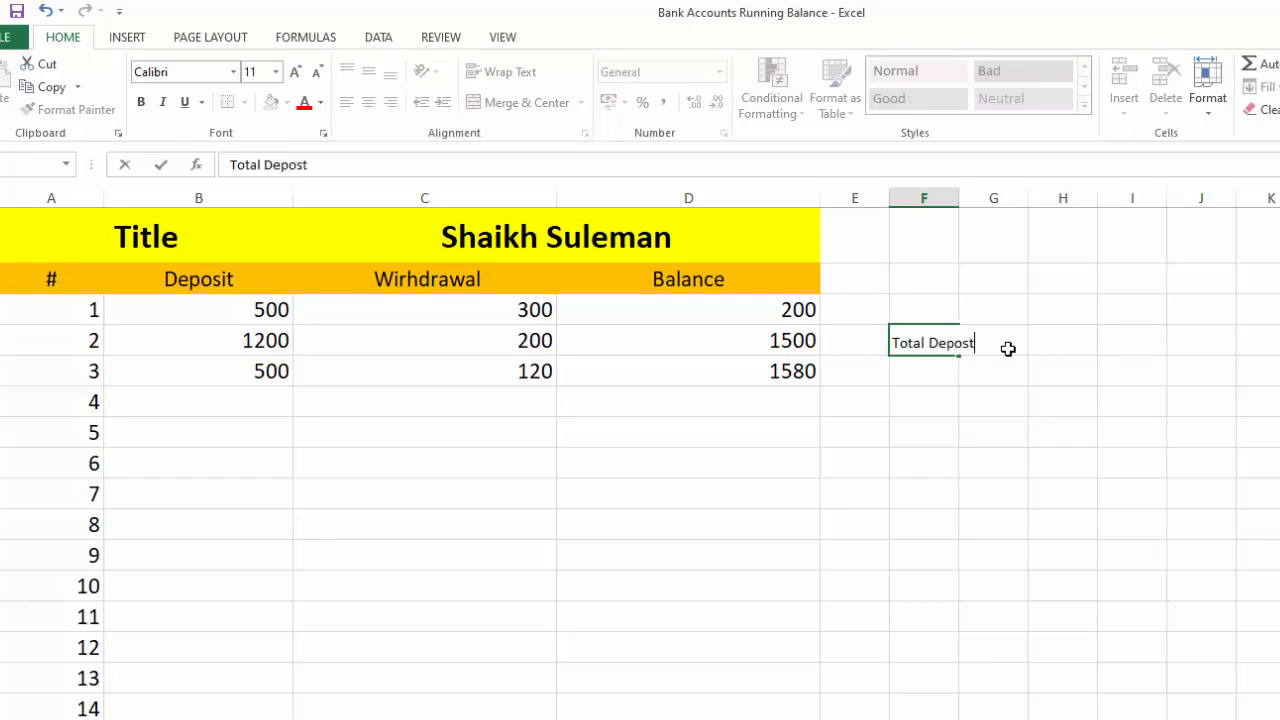
pyautogui.press('Right')
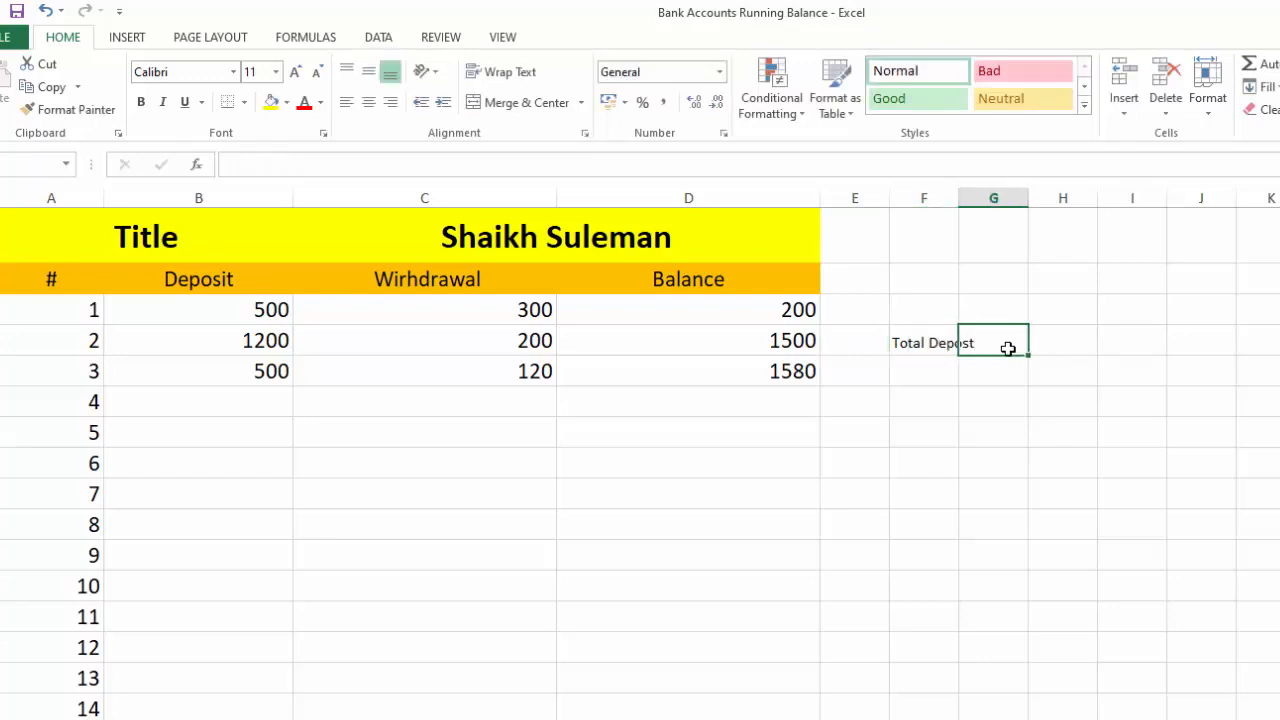
# Step: Enter the label Total Withdrawal in F6 and fit column F to its text
pyautogui.press('Down')
pyautogui.press('Left')
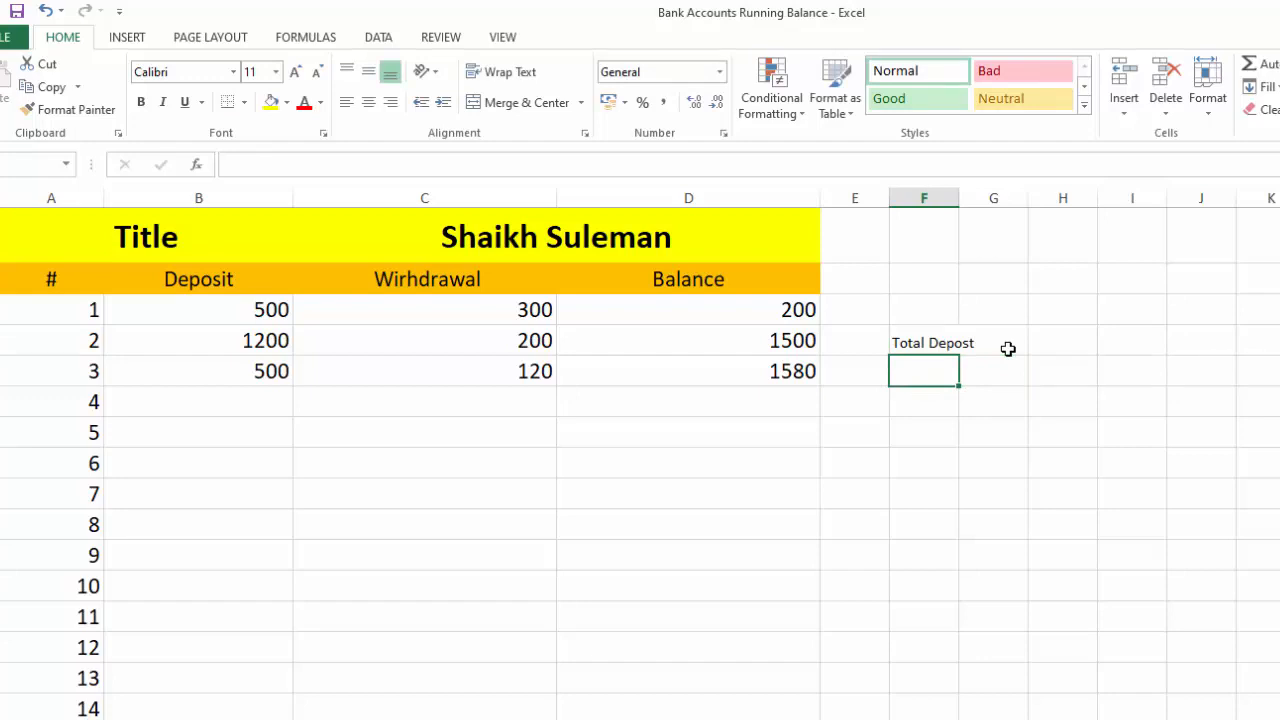
pyautogui.write('Total ')
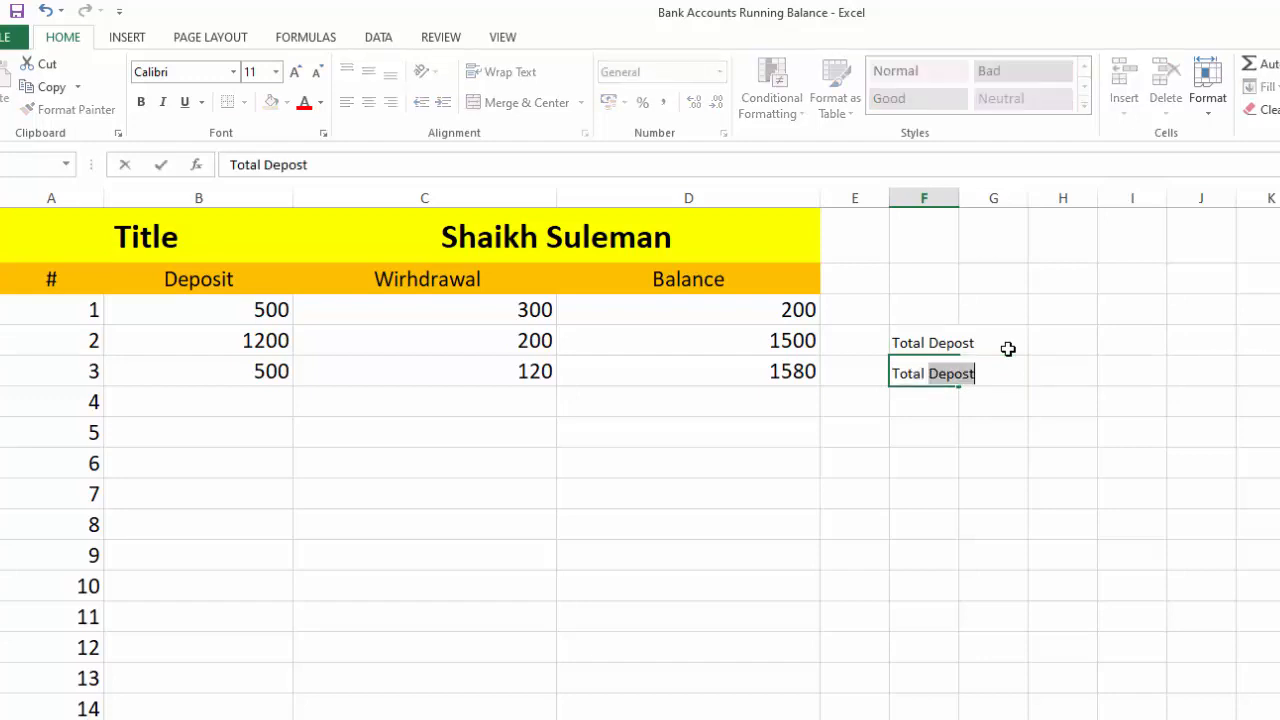
pyautogui.write('Withd')
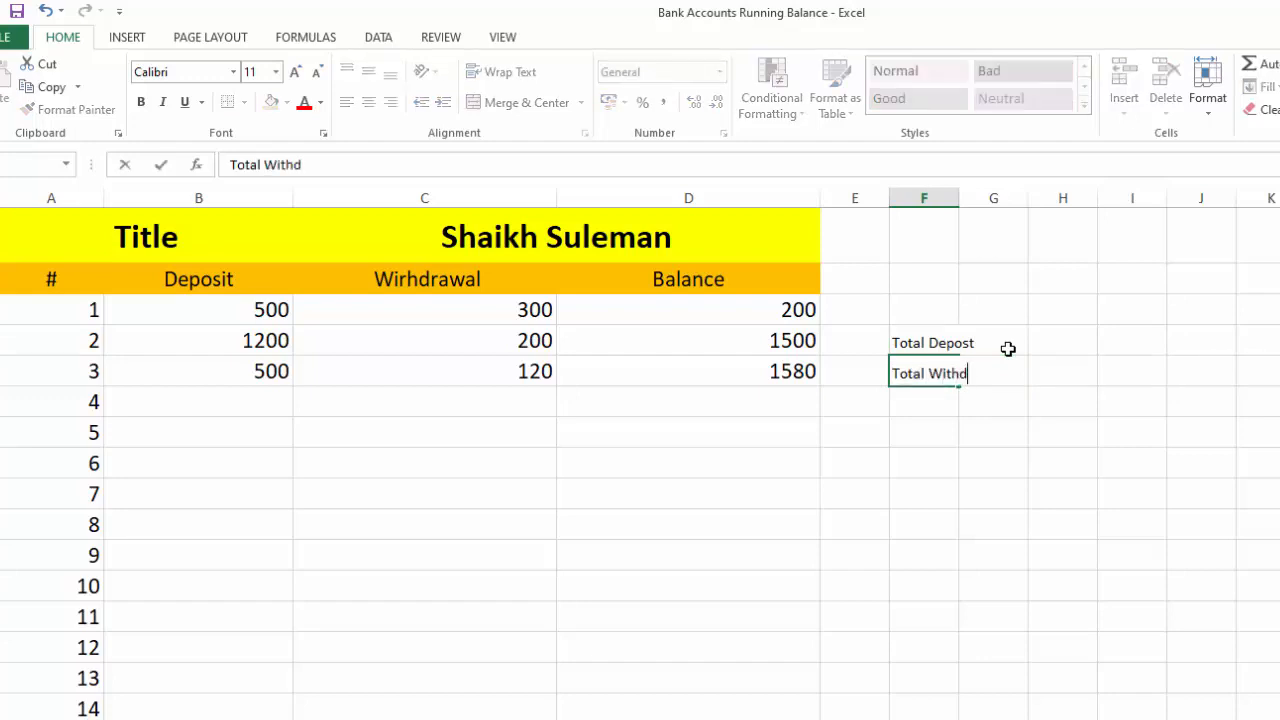
pyautogui.write('rawal')
pyautogui.press('Tab')
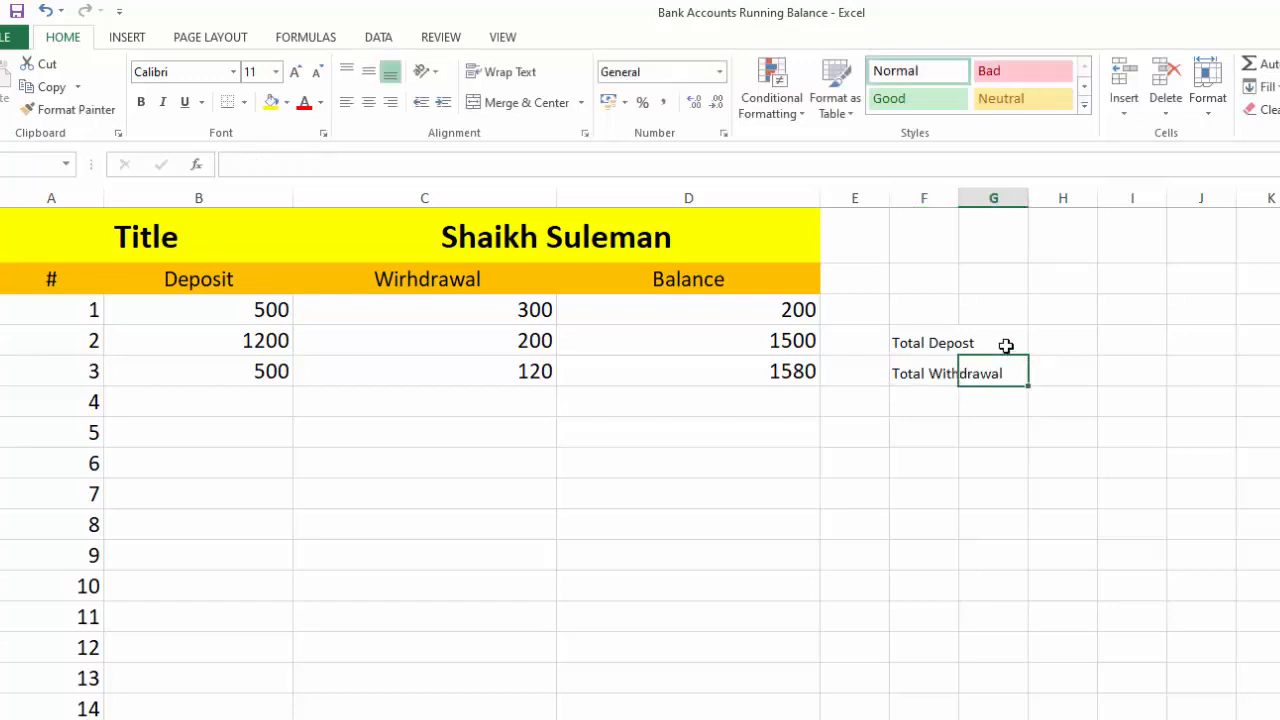
pyautogui.doubleClick(961, 197)
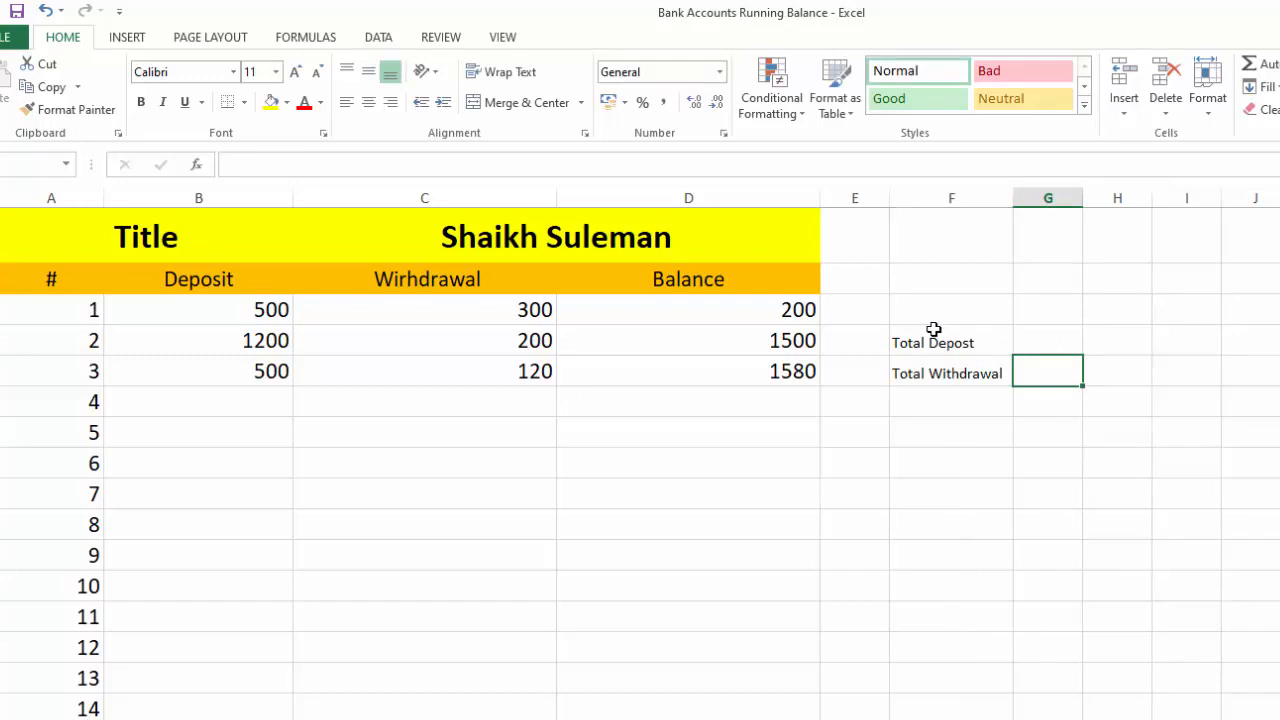
# Step: Enlarge the two total labels in F5:F6 to font size 18 and fit column F to the larger text
pyautogui.click(933, 340)
pyautogui.moveTo(933, 340); pyautogui.dragTo(934, 374)
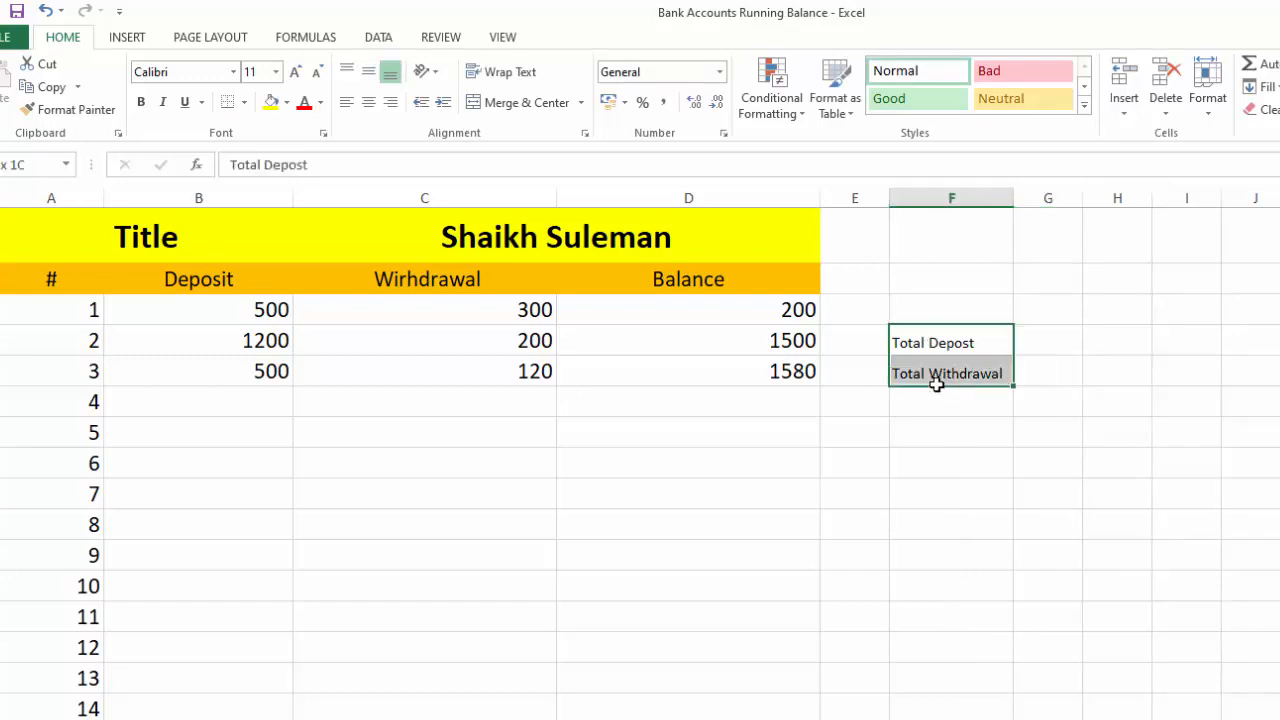
pyautogui.click(295, 74)
pyautogui.click(295, 74)
pyautogui.click(295, 74)
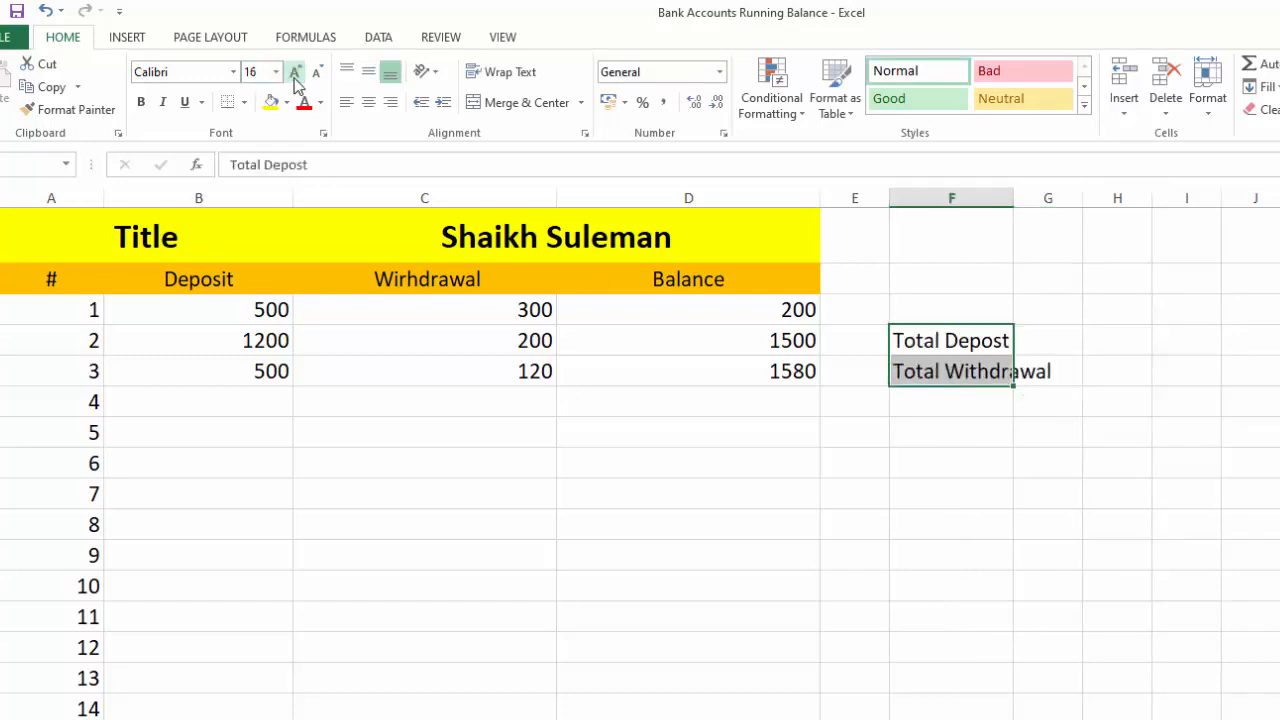
pyautogui.click(295, 74)
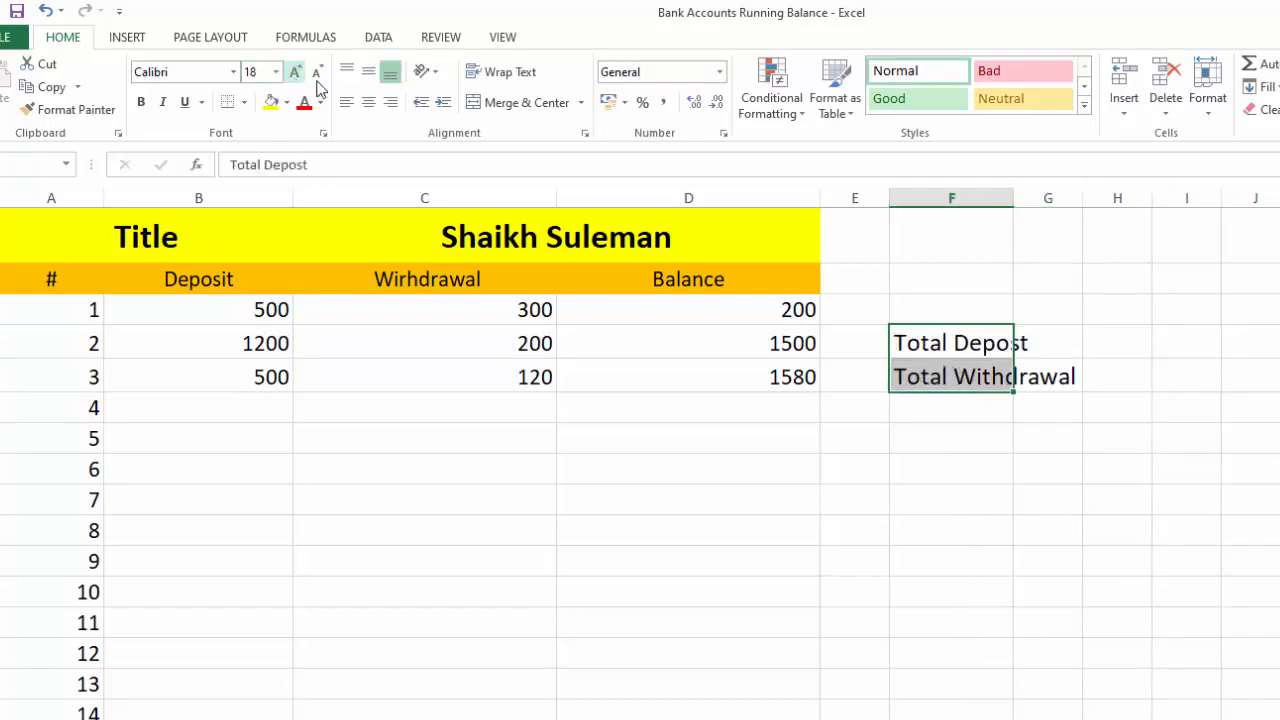
pyautogui.doubleClick(1012, 198)
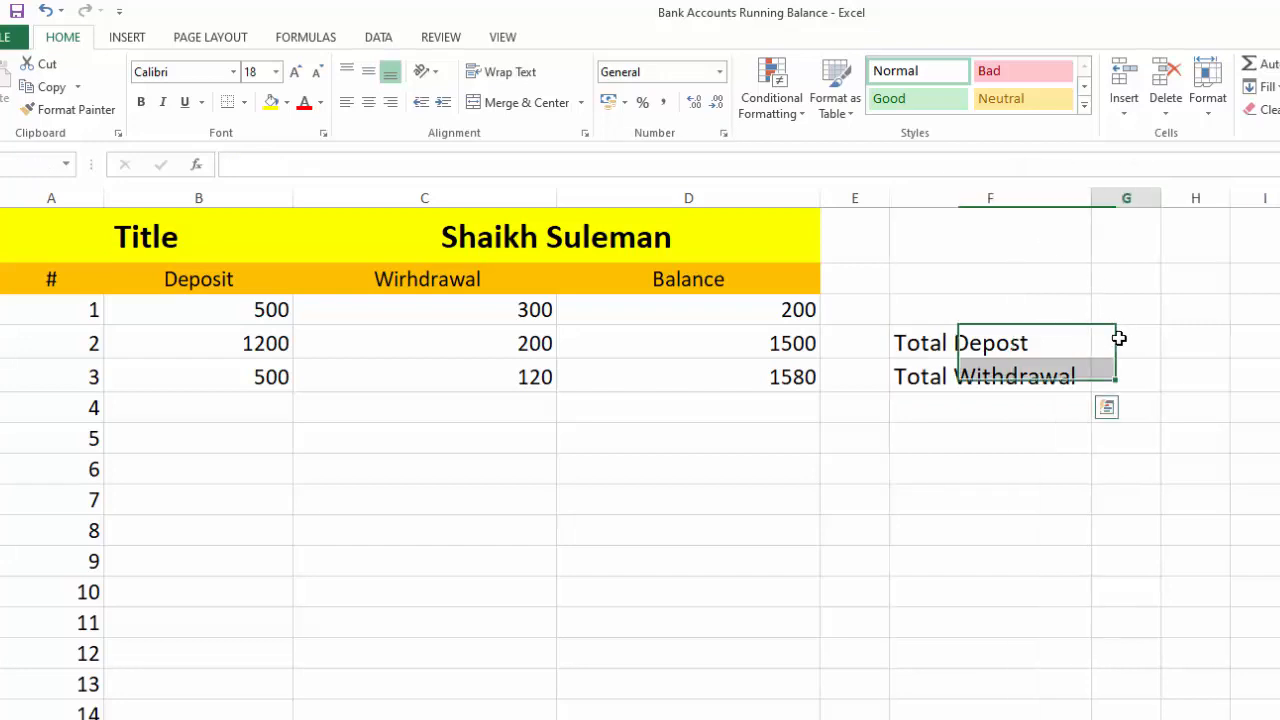
pyautogui.click(1119, 338)
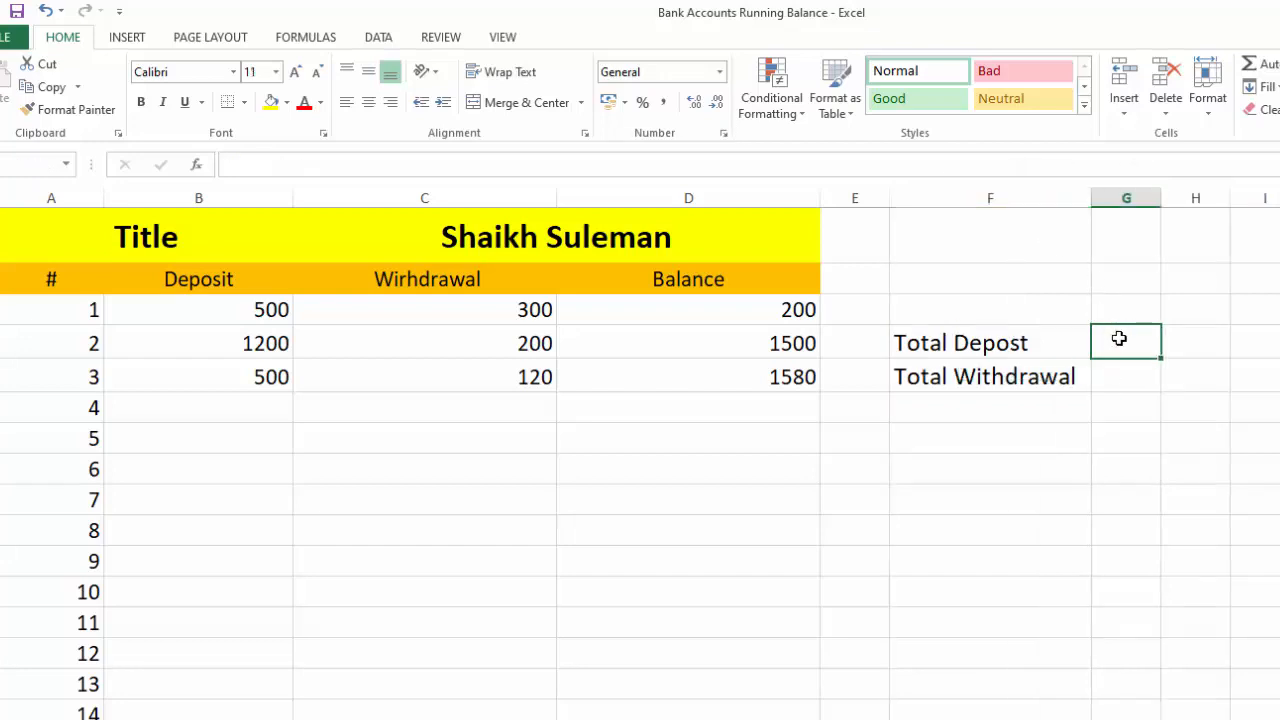
pyautogui.write('=')
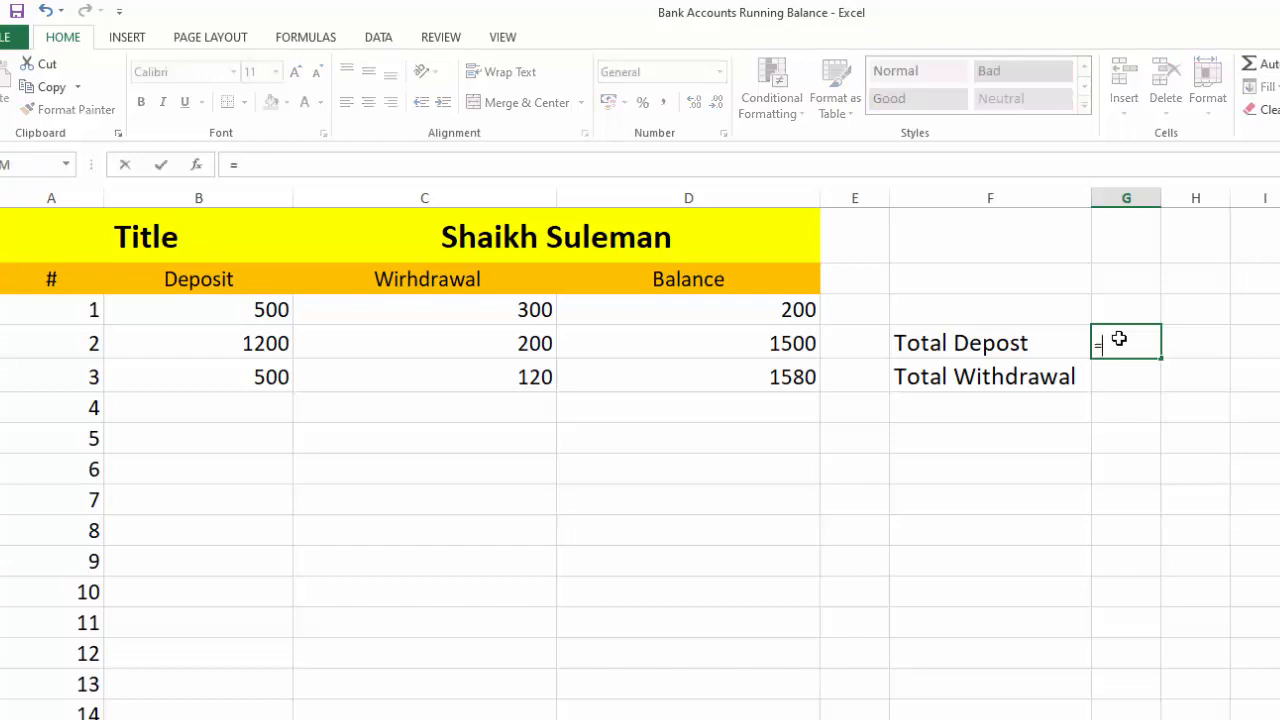
pyautogui.press('Escape')
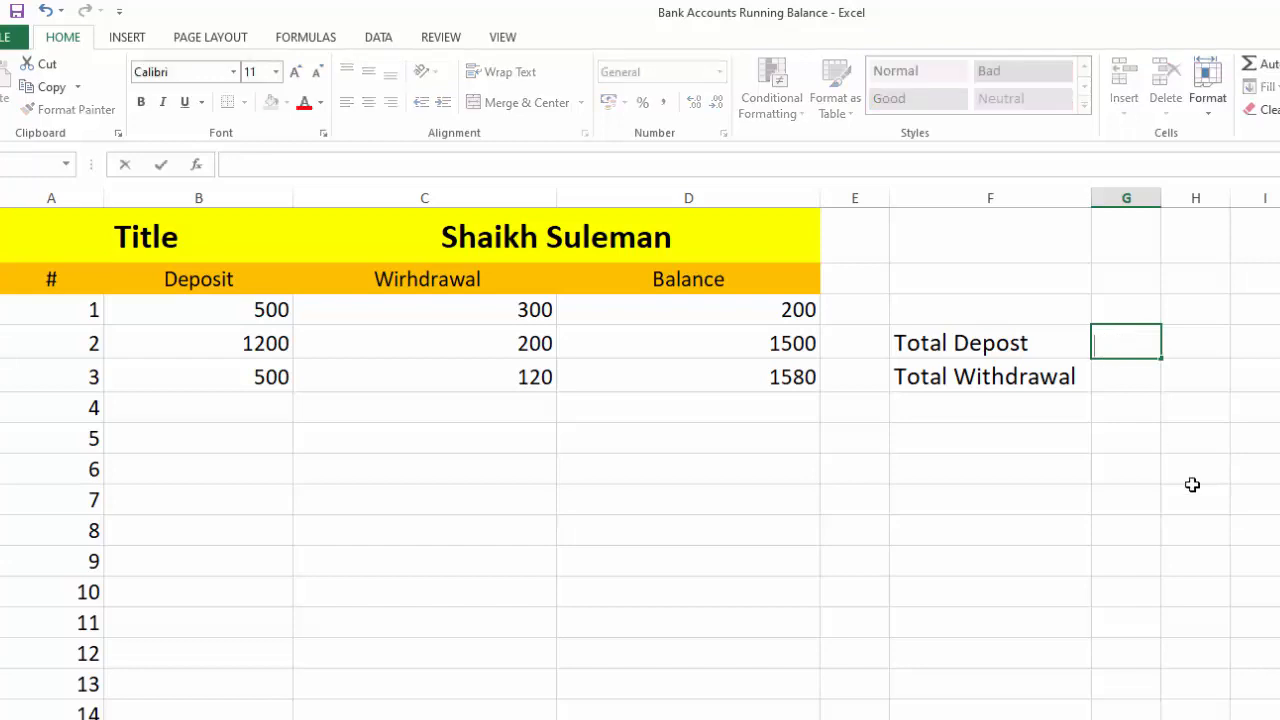
pyautogui.click(1192, 488)
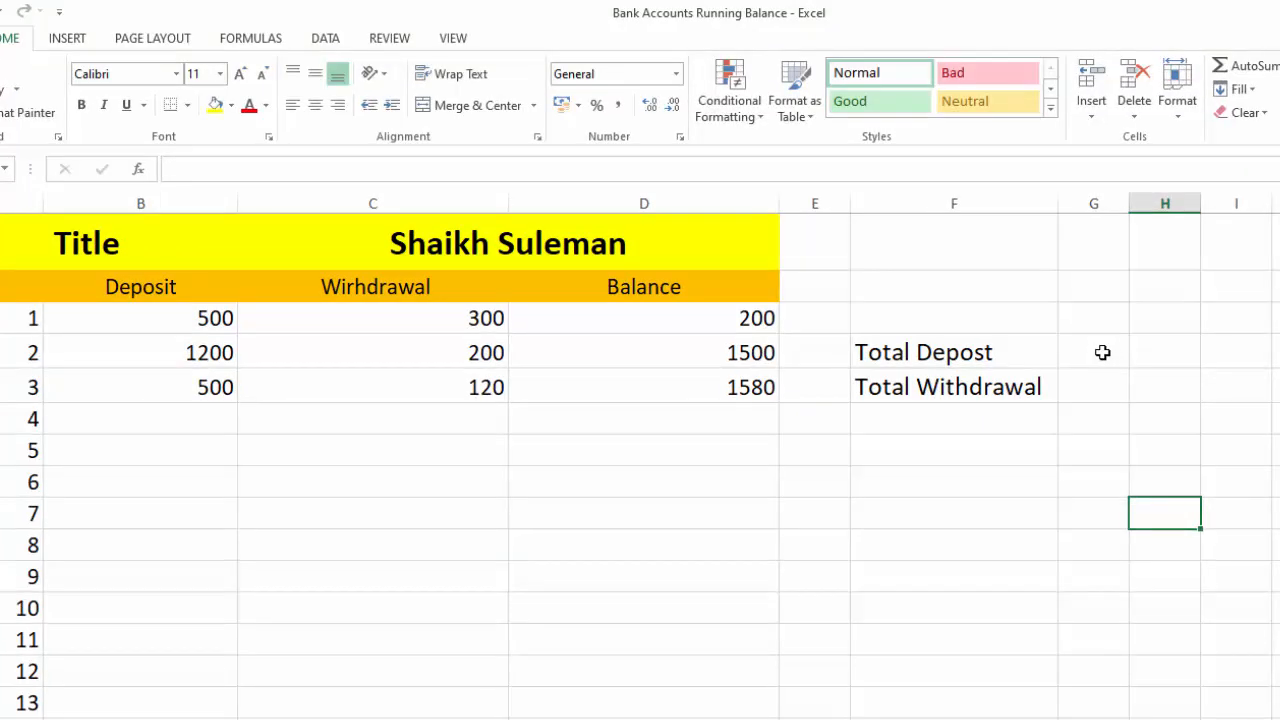
# Step: Enlarge the font of the empty total cells G5:G6 to size 22
pyautogui.moveTo(1102, 352); pyautogui.dragTo(1100, 391)
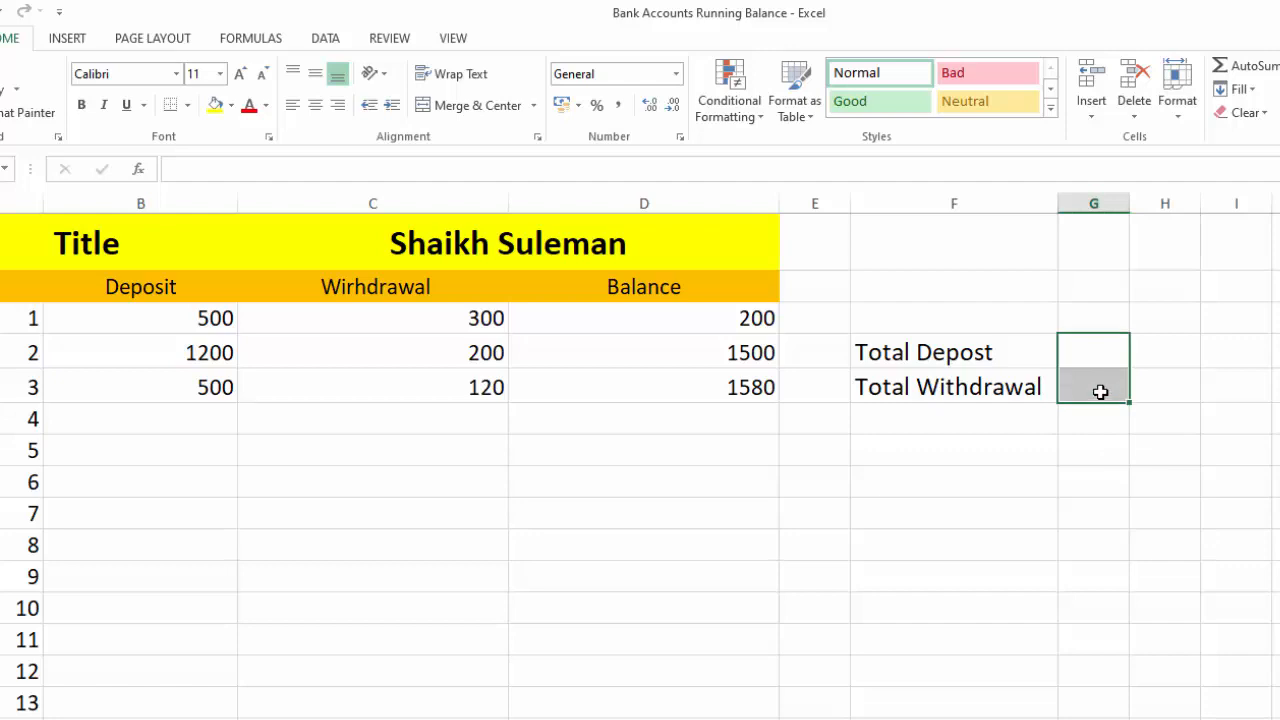
pyautogui.click(241, 76)
pyautogui.click(241, 76)
pyautogui.click(241, 76)
pyautogui.click(241, 76)
pyautogui.click(241, 76)
pyautogui.click(241, 76)
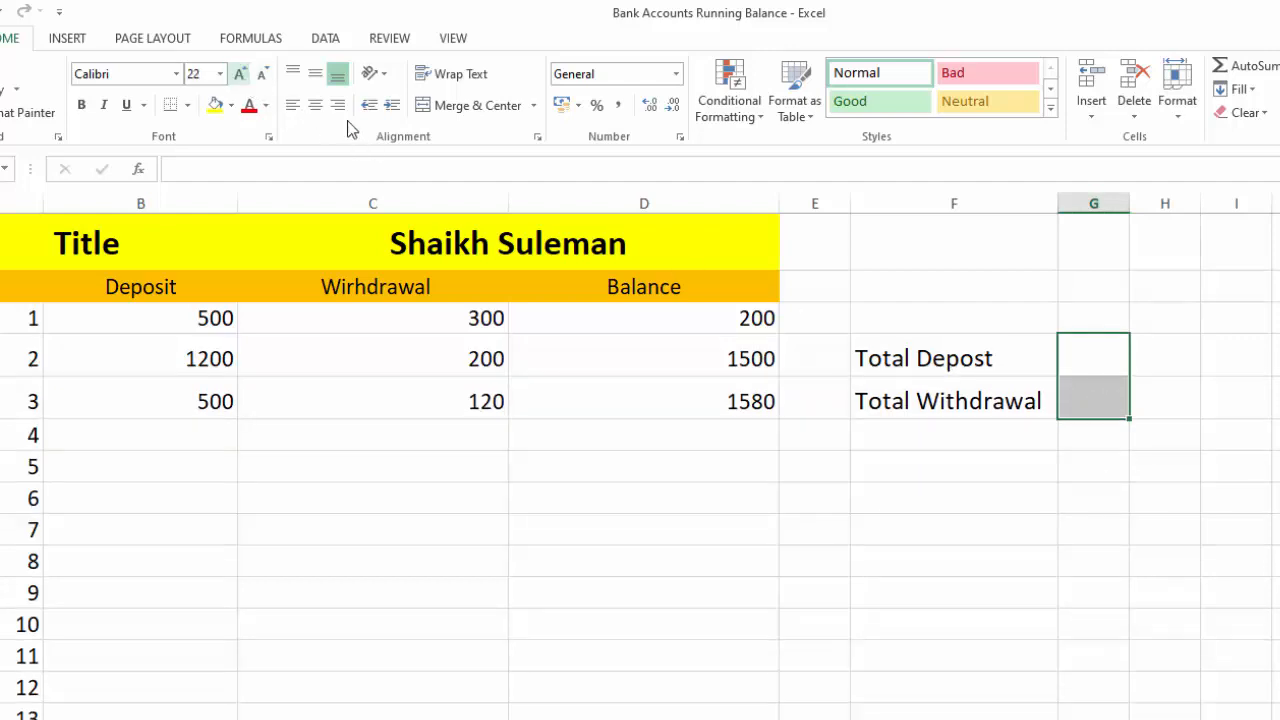
# Step: Try to total the deposits in G5 with the range formula =B4:B6
pyautogui.click(1087, 355)
pyautogui.write('=')
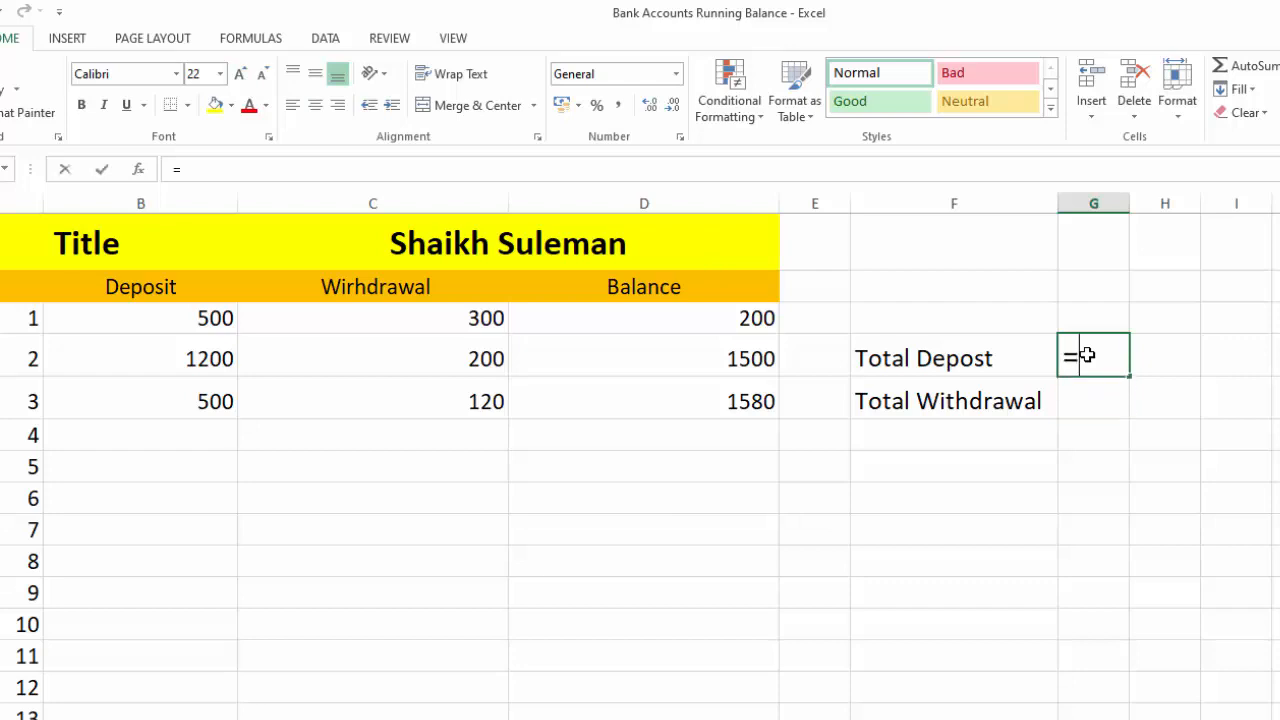
pyautogui.click(221, 318)
pyautogui.moveTo(221, 318); pyautogui.dragTo(221, 400)
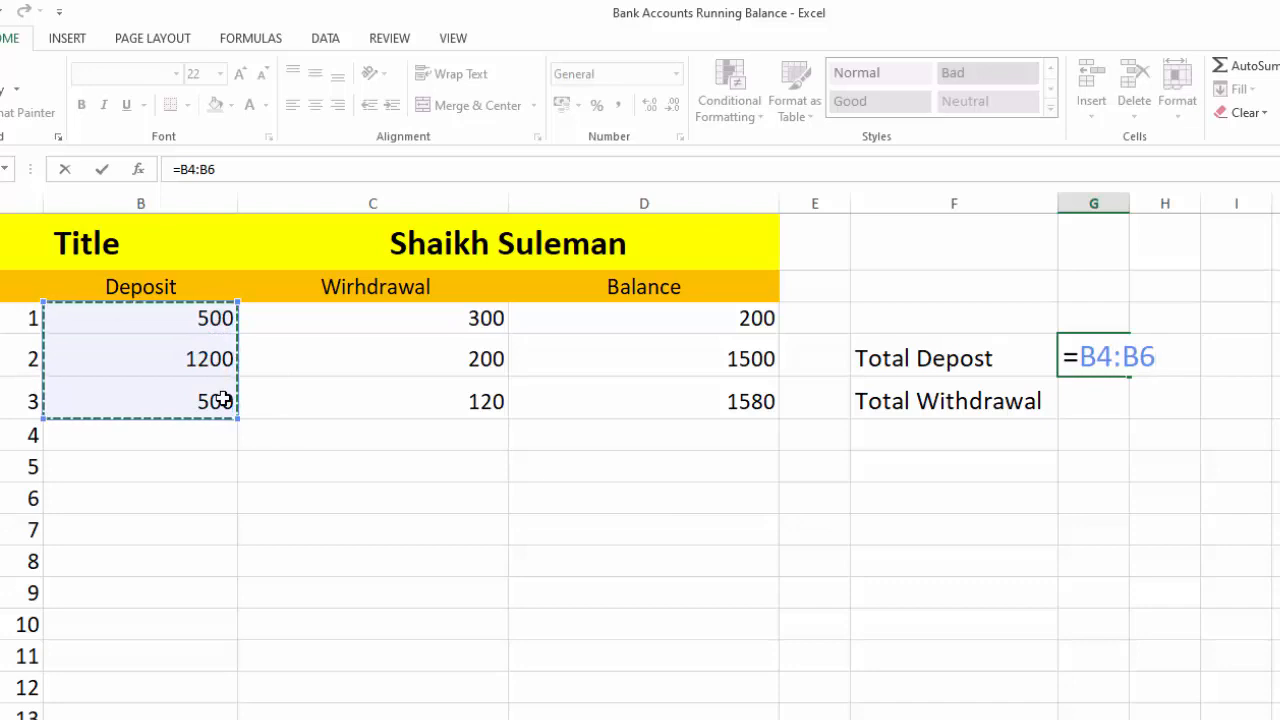
pyautogui.press('Return')
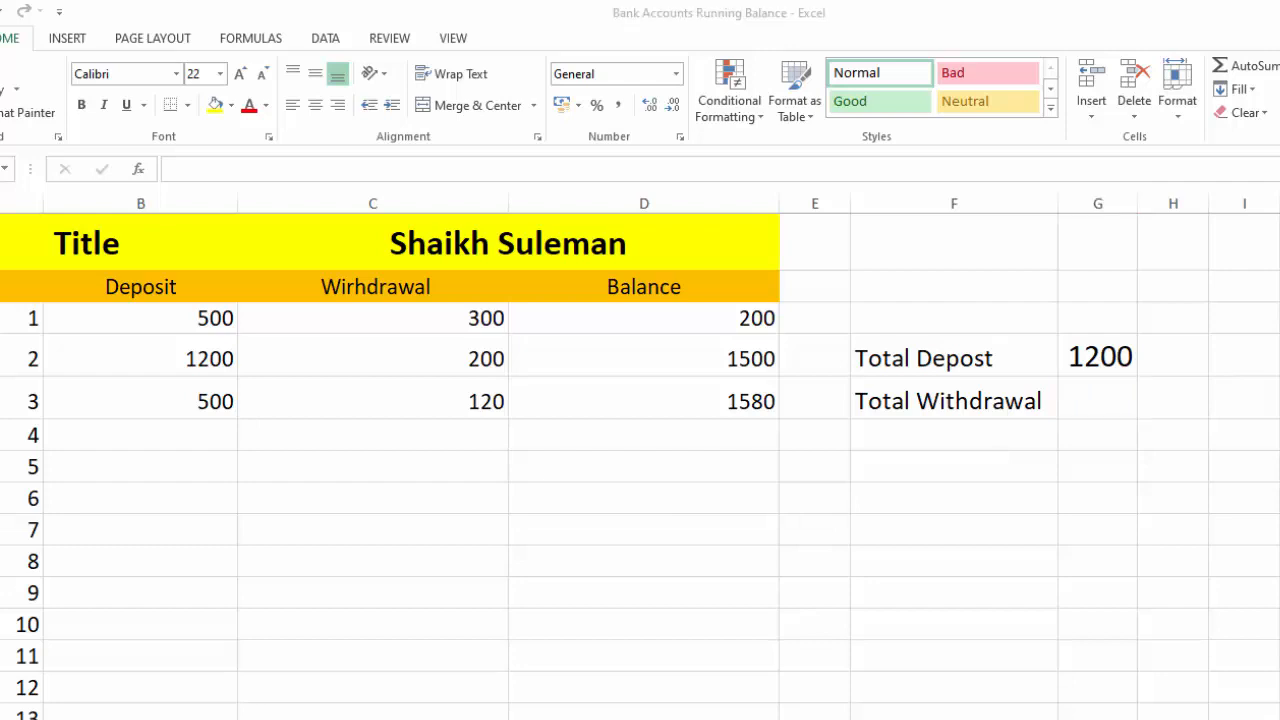
# Step: Total the deposits in G5 with the formula =SUM(B4:B6), replacing the existing entry
pyautogui.click(1104, 356)
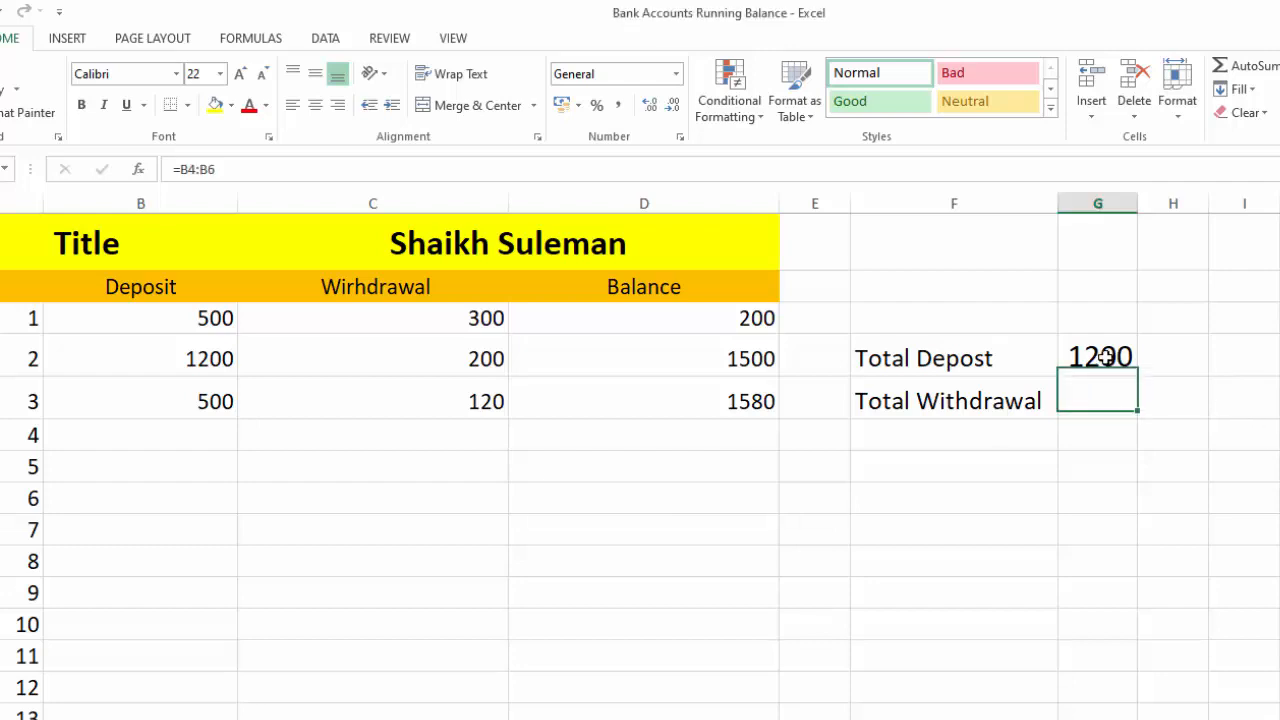
pyautogui.write('=')
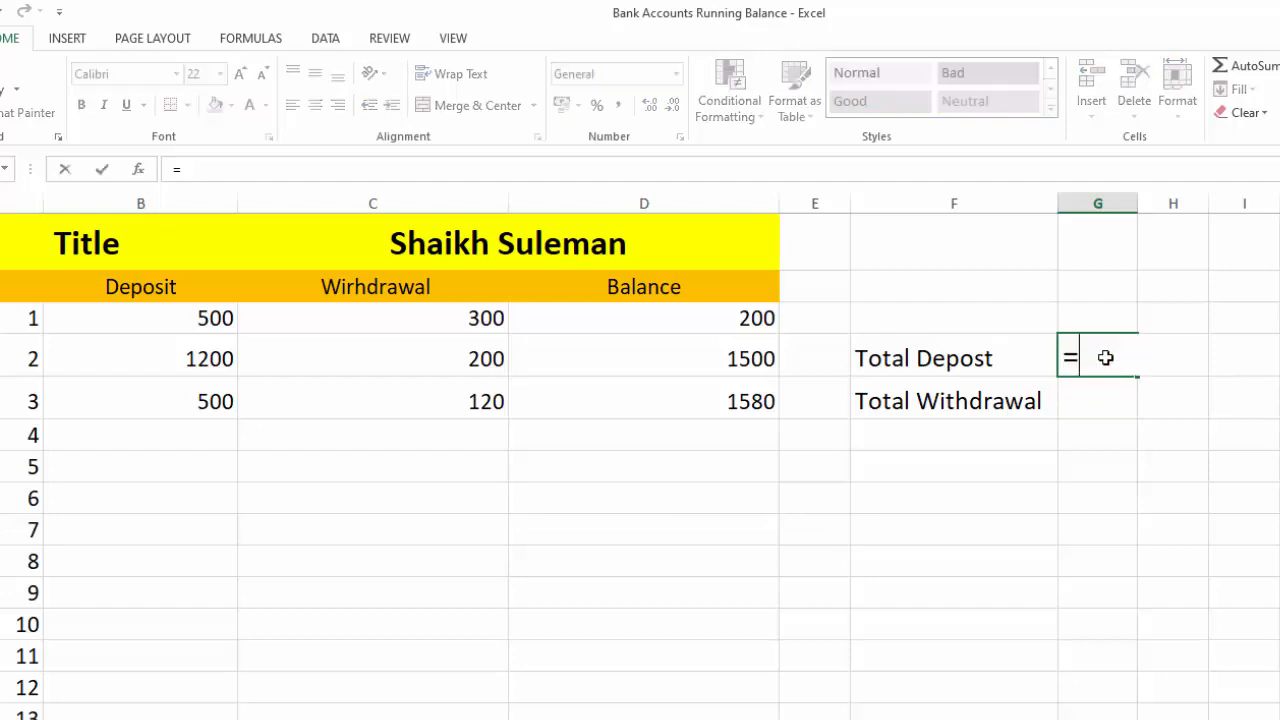
pyautogui.write('sum(')
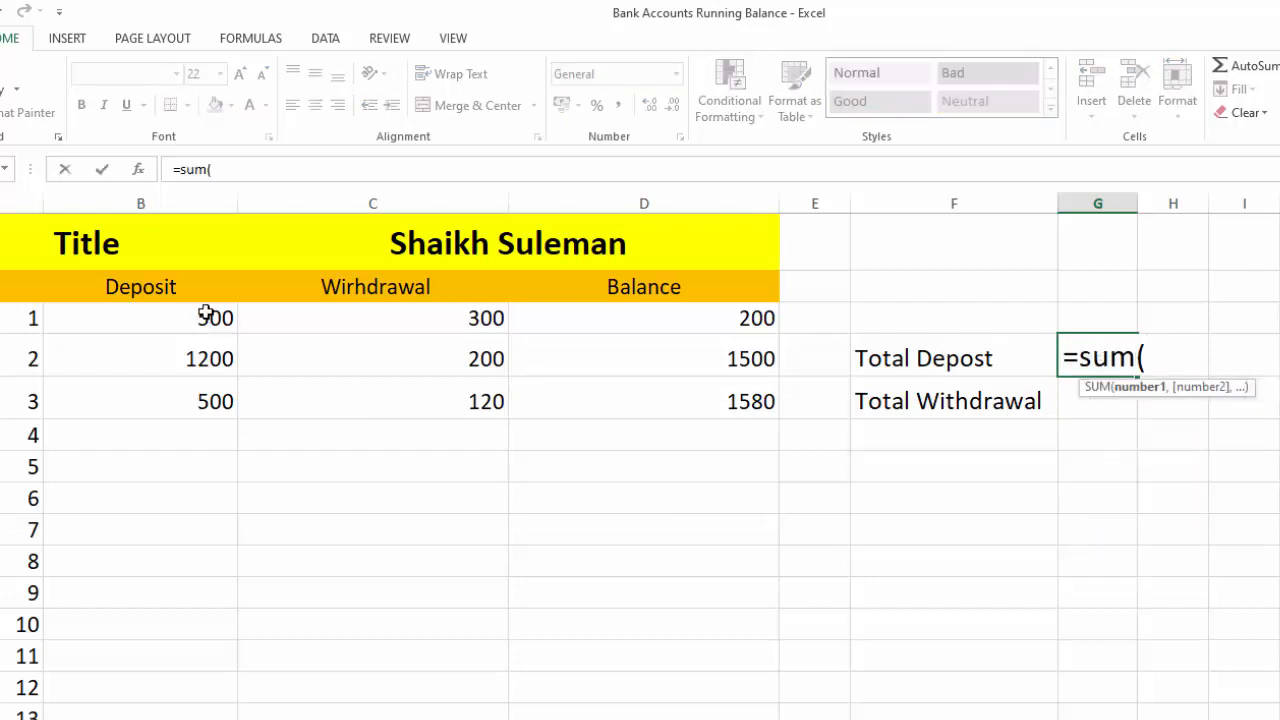
pyautogui.moveTo(205, 313); pyautogui.dragTo(202, 402)
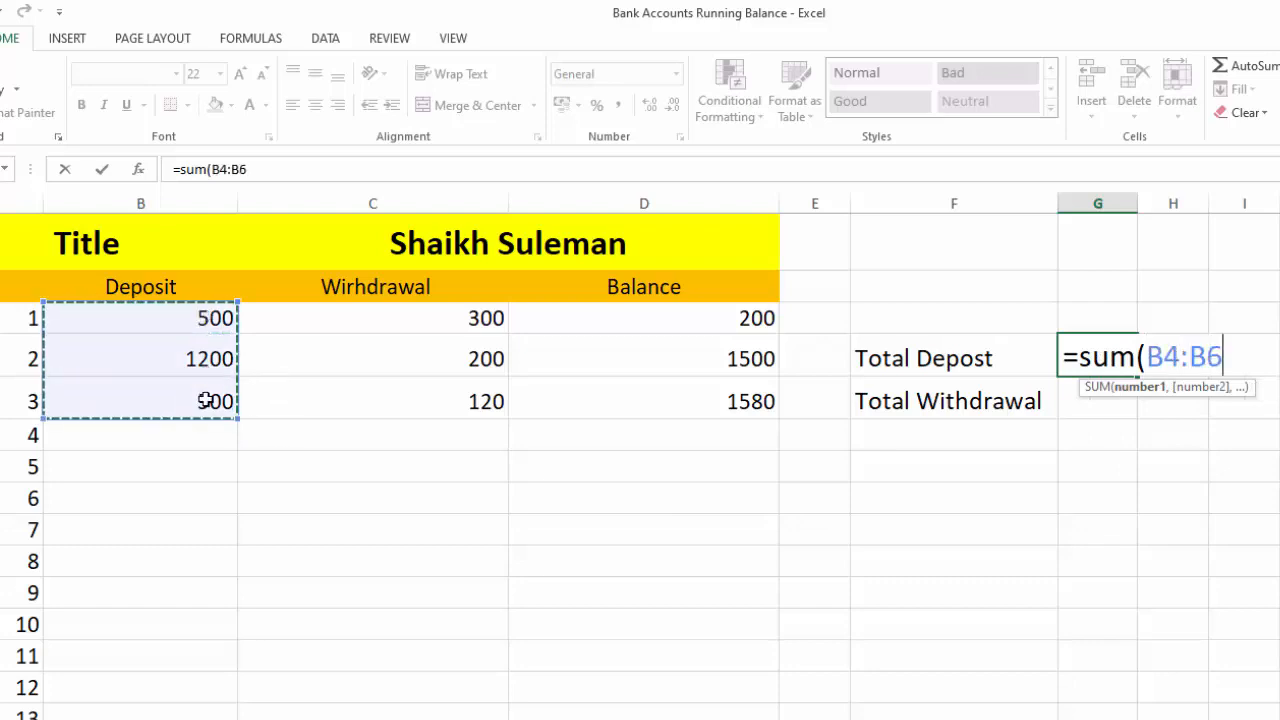
pyautogui.write(')')
pyautogui.press('Return')
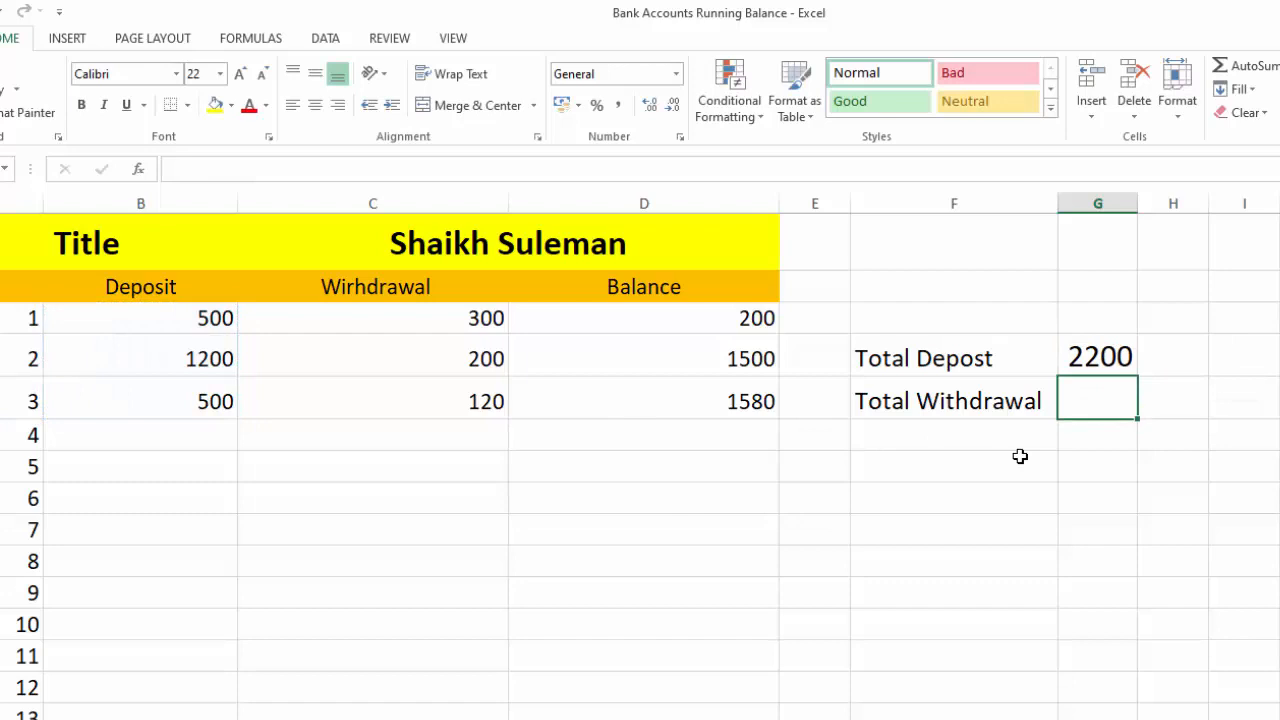
# Step: Total the withdrawals in G6 with the formula =SUM(C4:C6)
pyautogui.write('=')
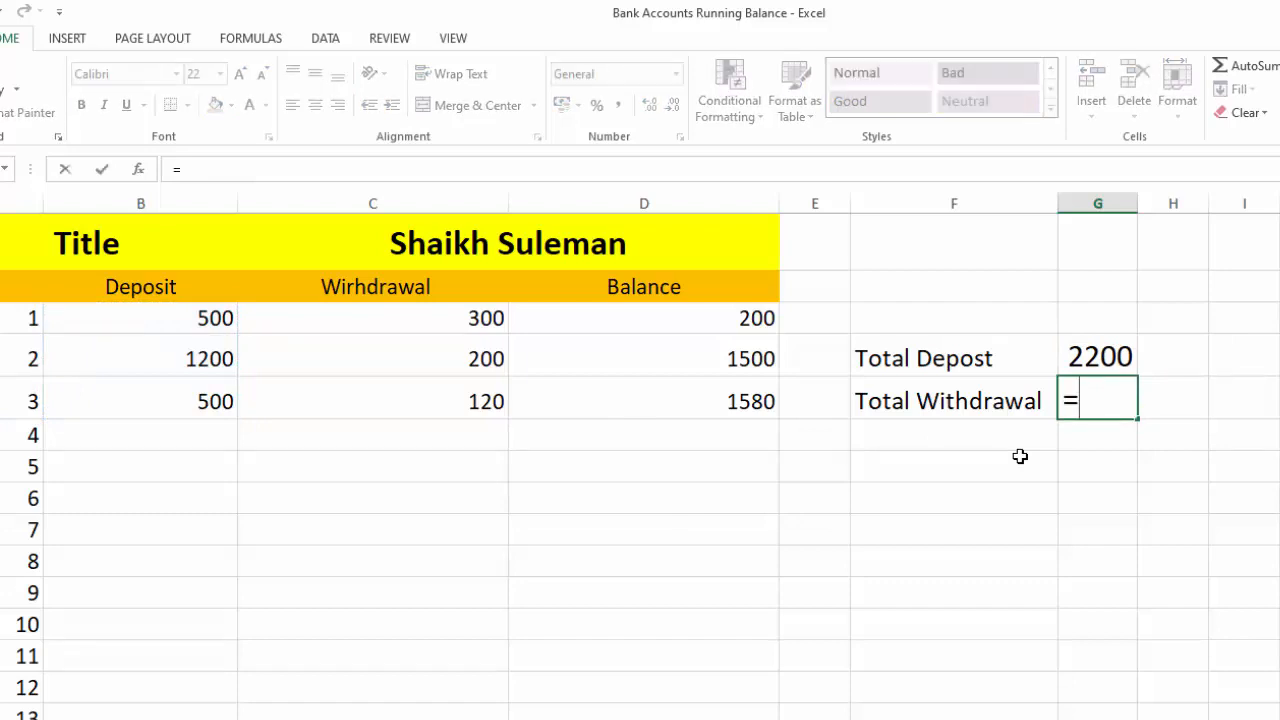
pyautogui.write('sum(')
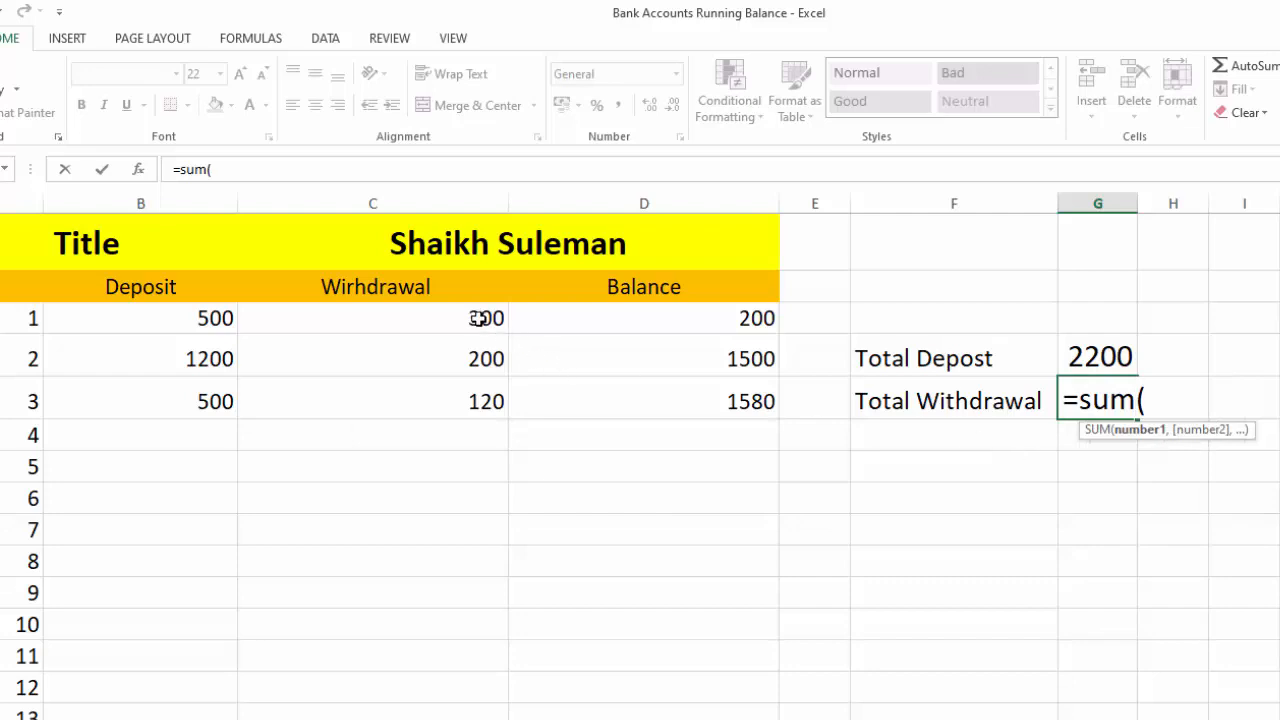
pyautogui.moveTo(479, 318); pyautogui.dragTo(477, 400)
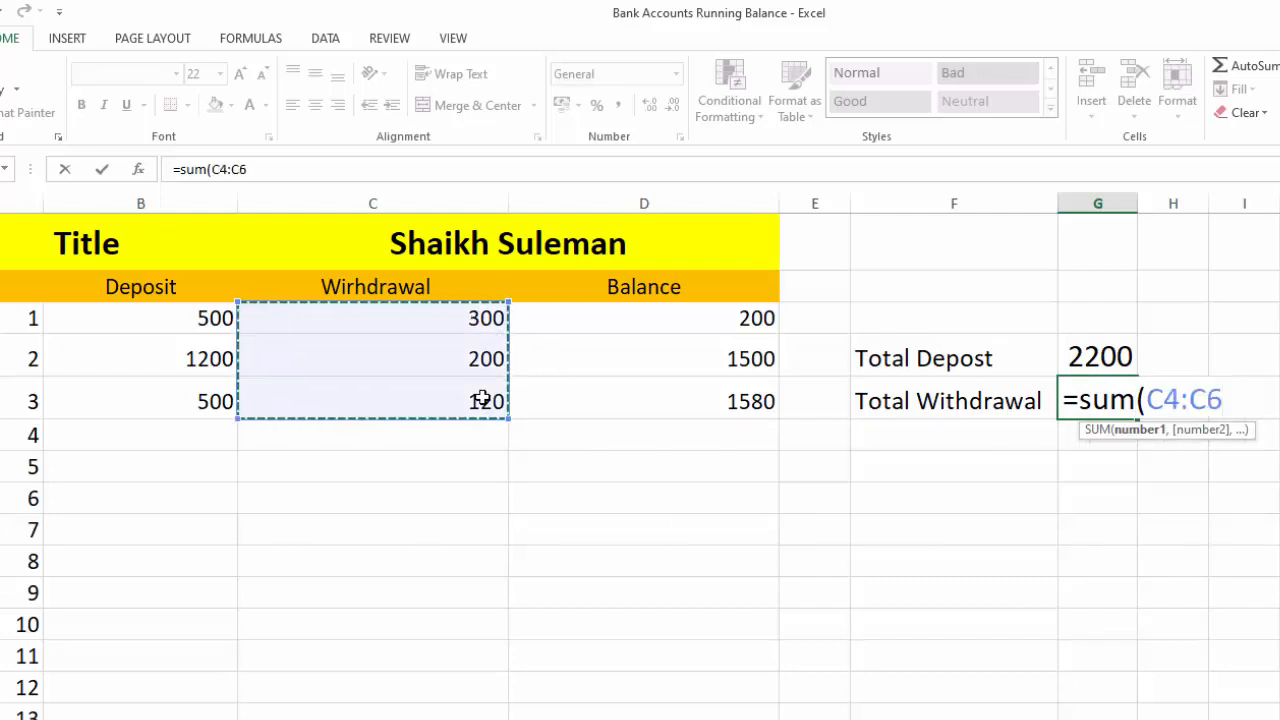
pyautogui.write(')')
pyautogui.press('Return')
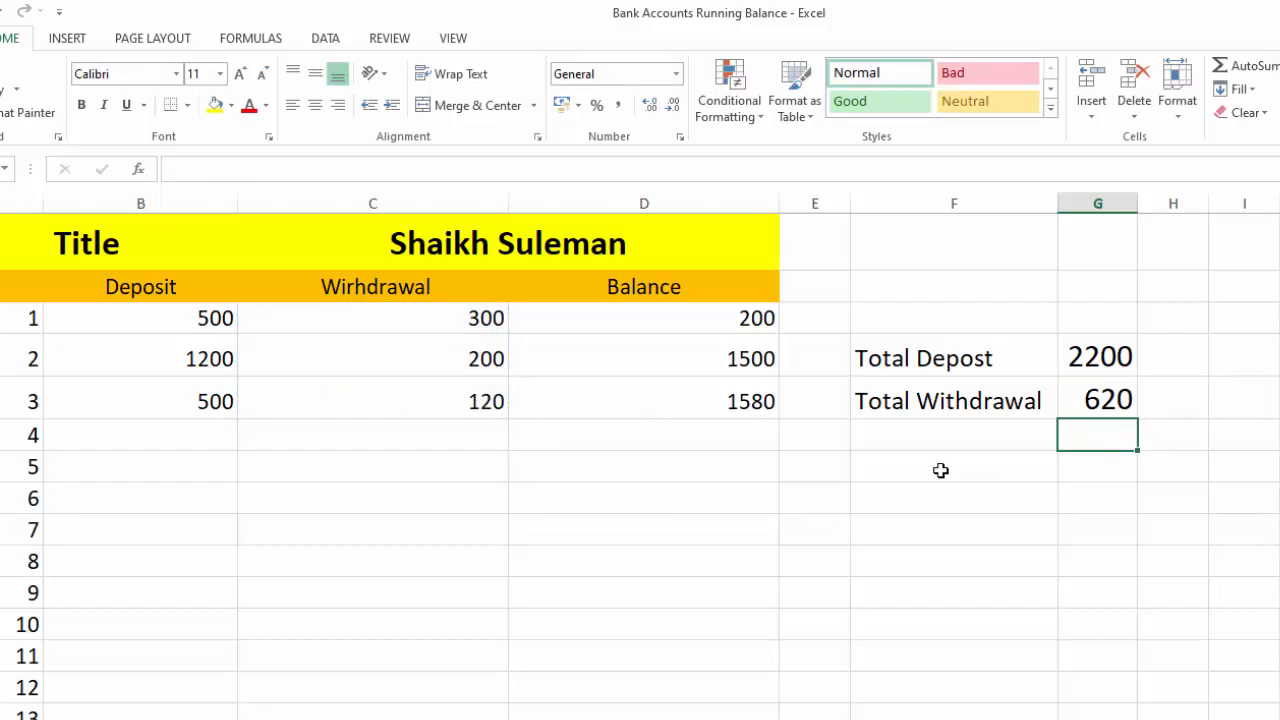
# Step: Enter the label Balance in F8, below the two total labels
pyautogui.click(888, 471)
pyautogui.write('Balance')
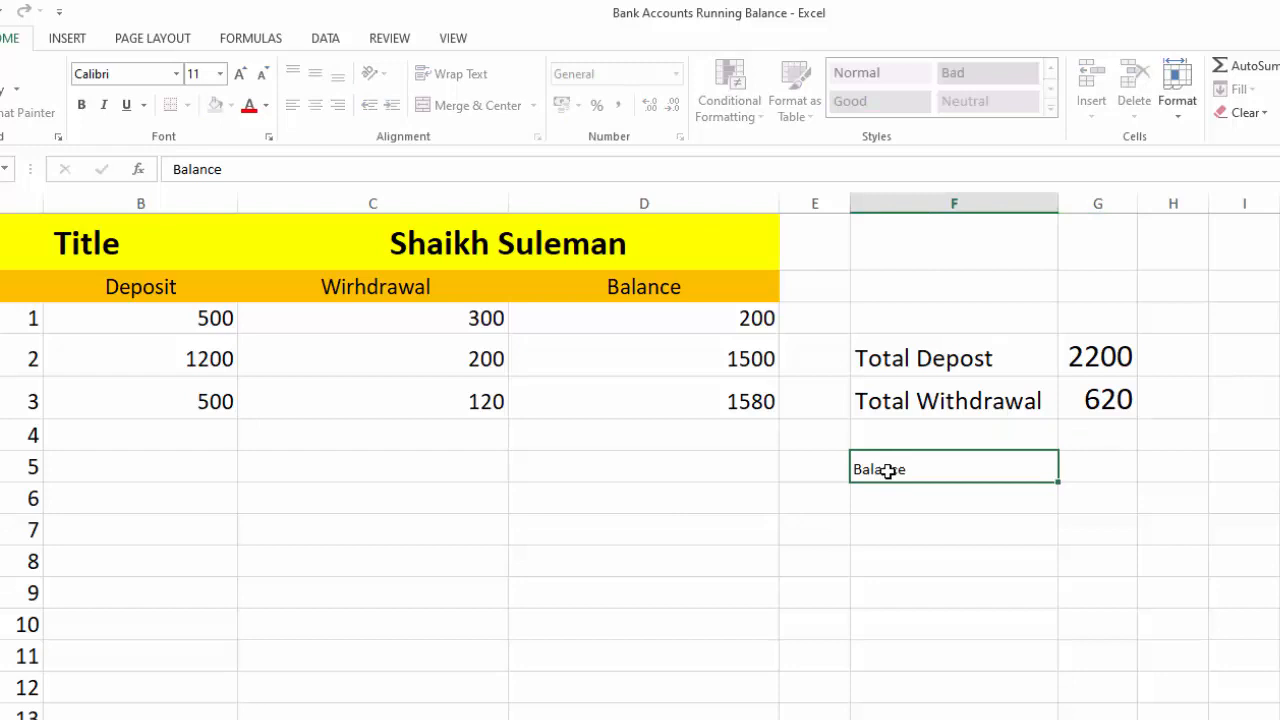
pyautogui.press('Tab')
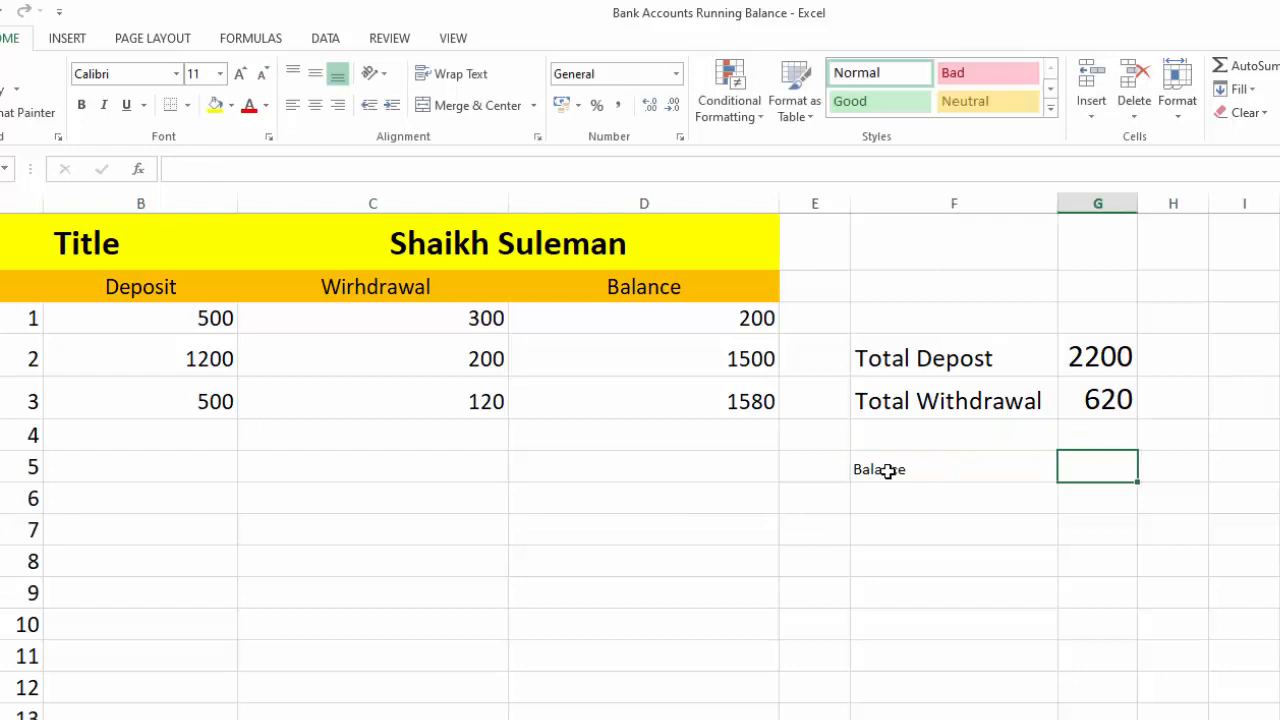
# Step: Enlarge the font of the Balance label and its empty value cell, F8:G8, to size 20
pyautogui.click(888, 471)
pyautogui.moveTo(888, 471); pyautogui.dragTo(1075, 470)
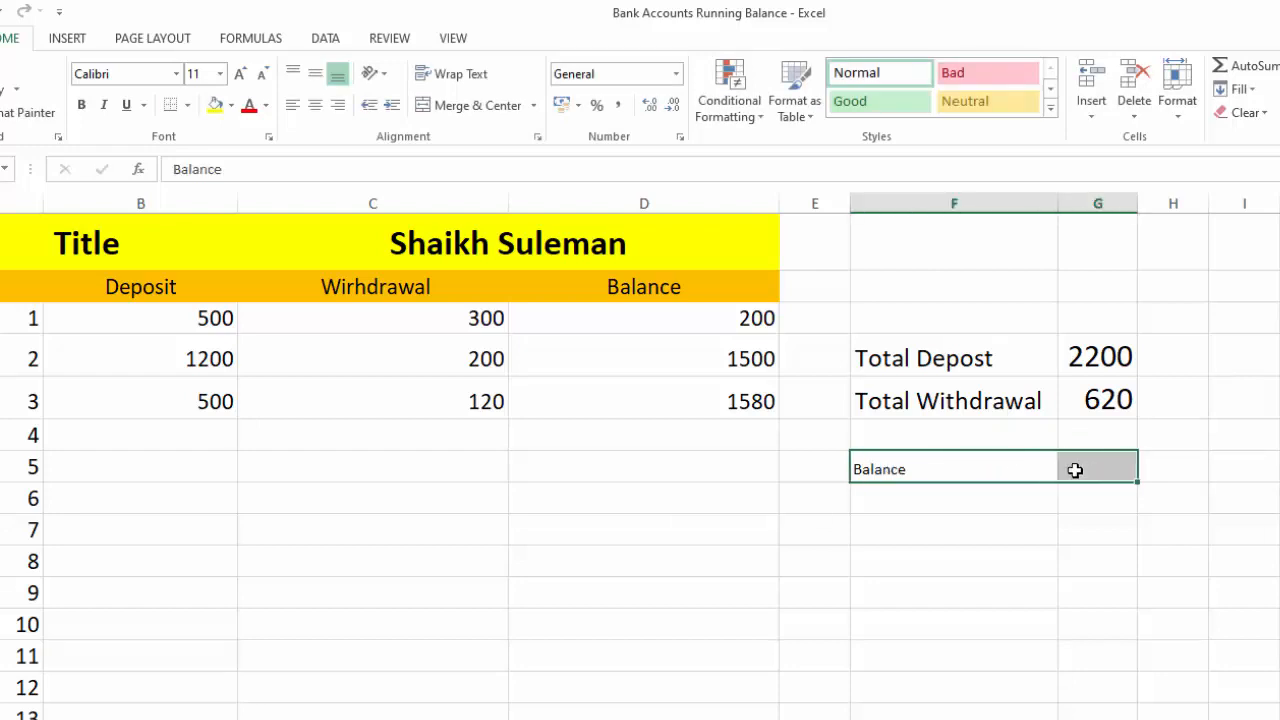
pyautogui.click(241, 76)
pyautogui.click(241, 76)
pyautogui.click(241, 76)
pyautogui.click(241, 76)
pyautogui.click(241, 76)
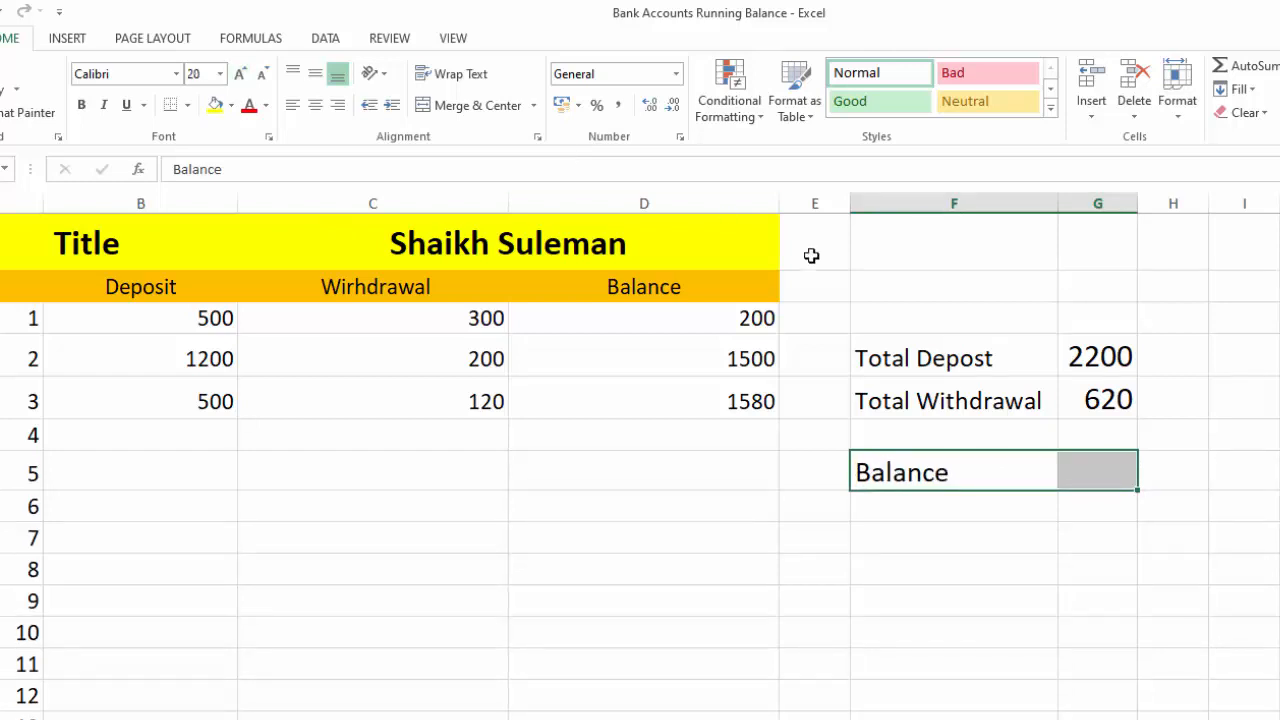
# Step: Calculate the balance in G8 as total deposits minus total withdrawals with the formula =G5-G6
pyautogui.click(1081, 467)
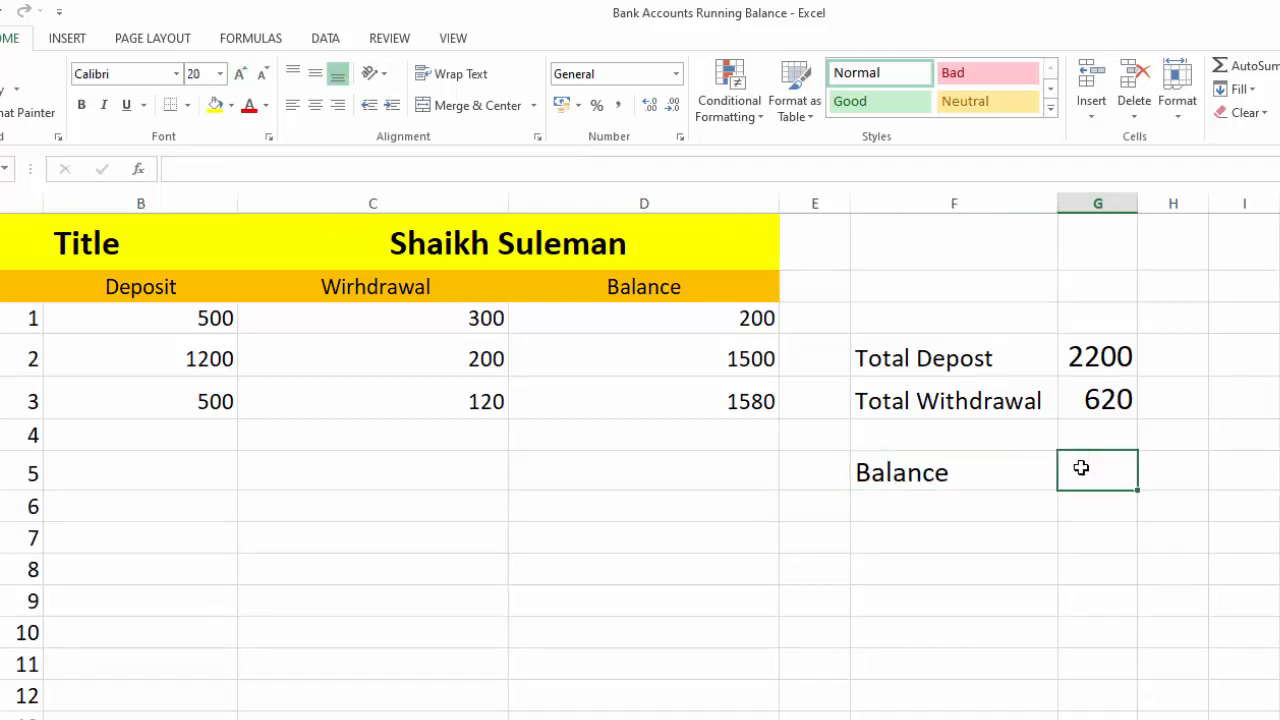
pyautogui.write('=')
pyautogui.press('Up')
pyautogui.press('Up')
pyautogui.press('Up')
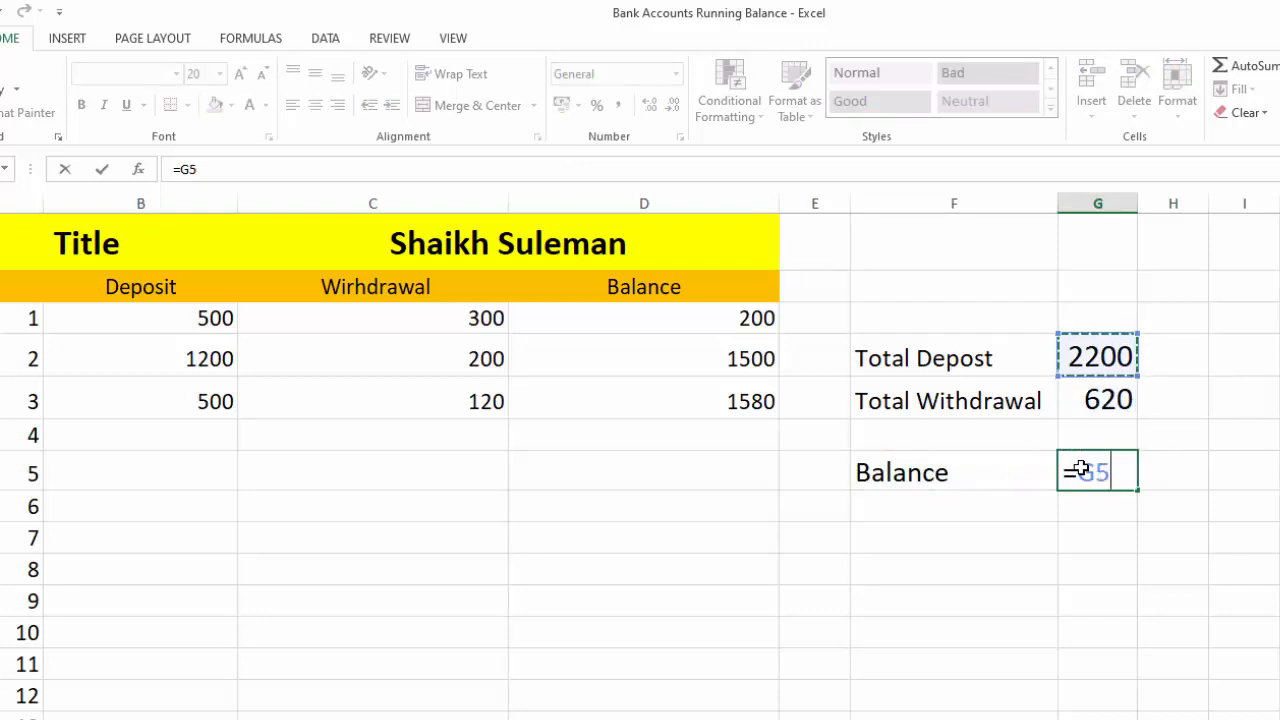
pyautogui.write('-')
pyautogui.press('Up')
pyautogui.press('Up')
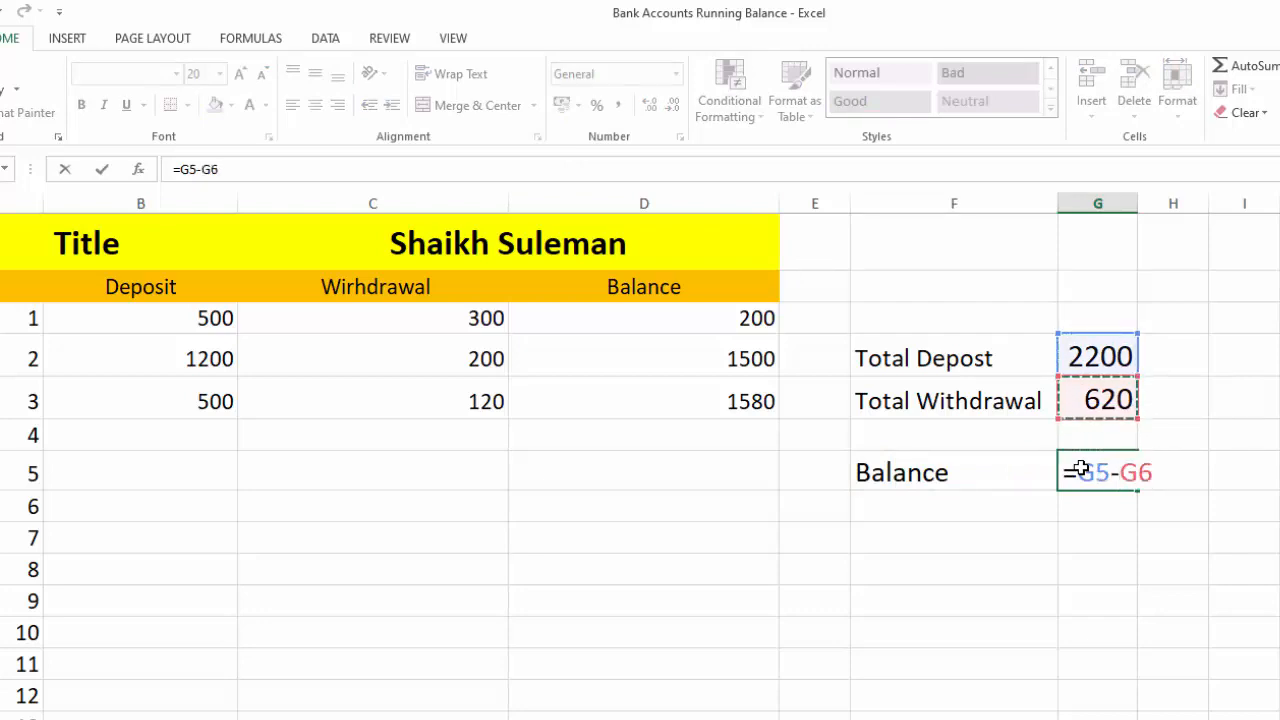
pyautogui.press('Return')
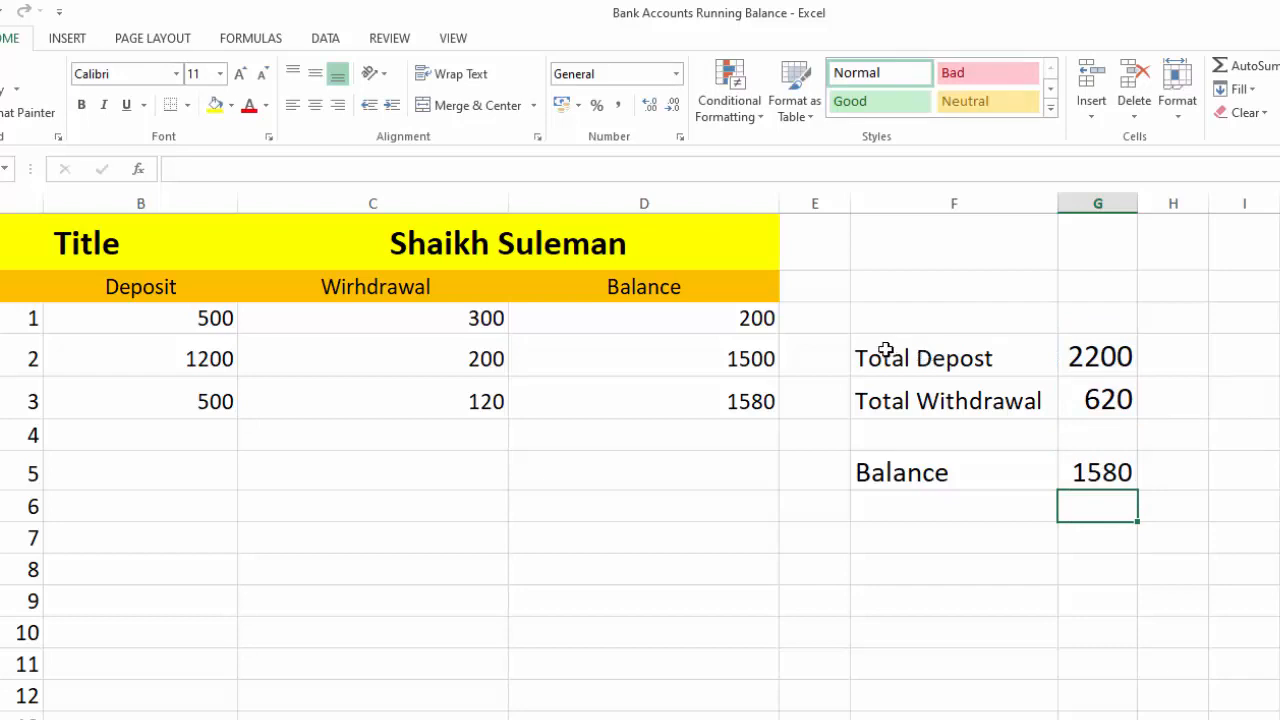
# Step: Fill the total labels in F5:F6 with light green and the total values in G5:G6 with standard green
pyautogui.moveTo(885, 349); pyautogui.dragTo(1072, 360)
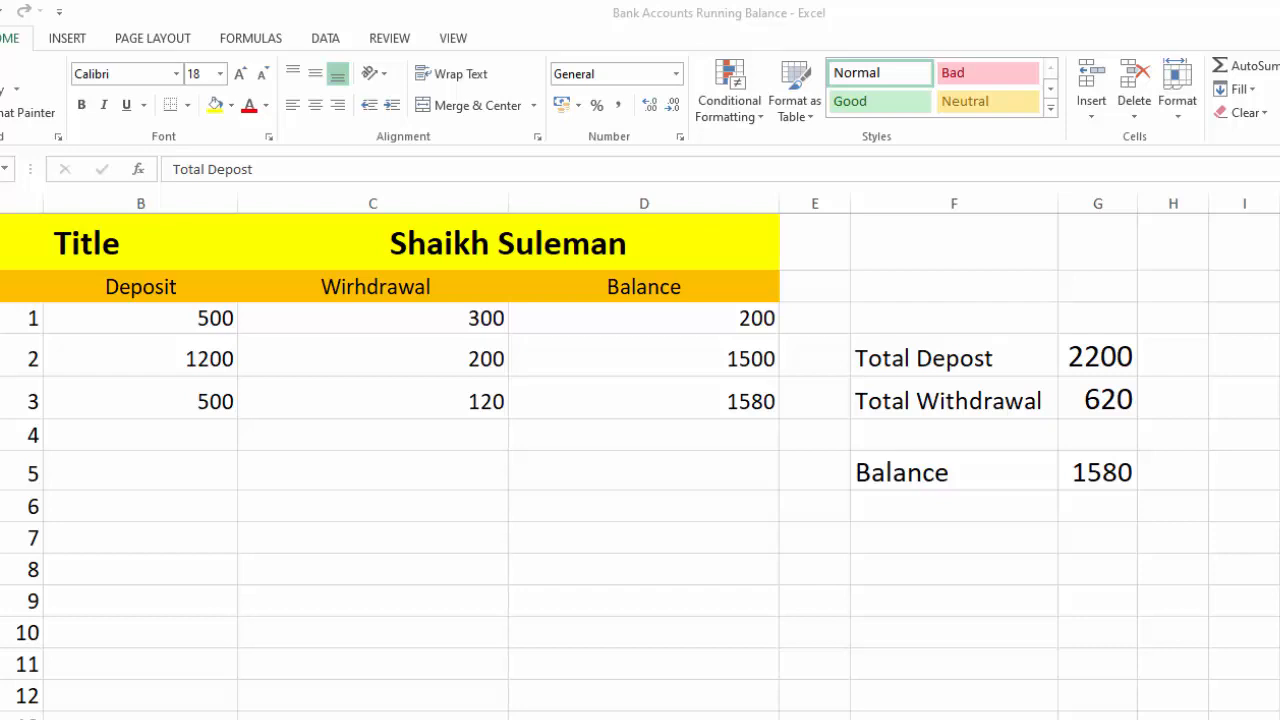
pyautogui.moveTo(963, 358); pyautogui.dragTo(978, 401)
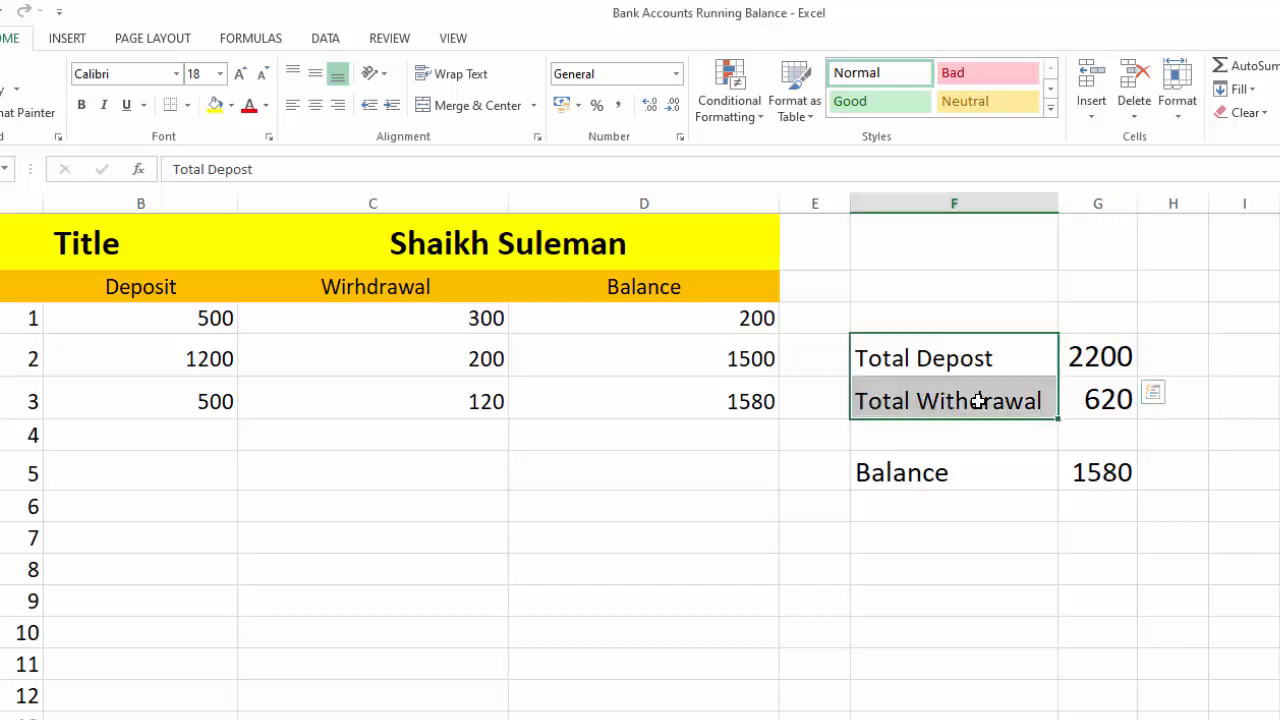
pyautogui.click(231, 105)
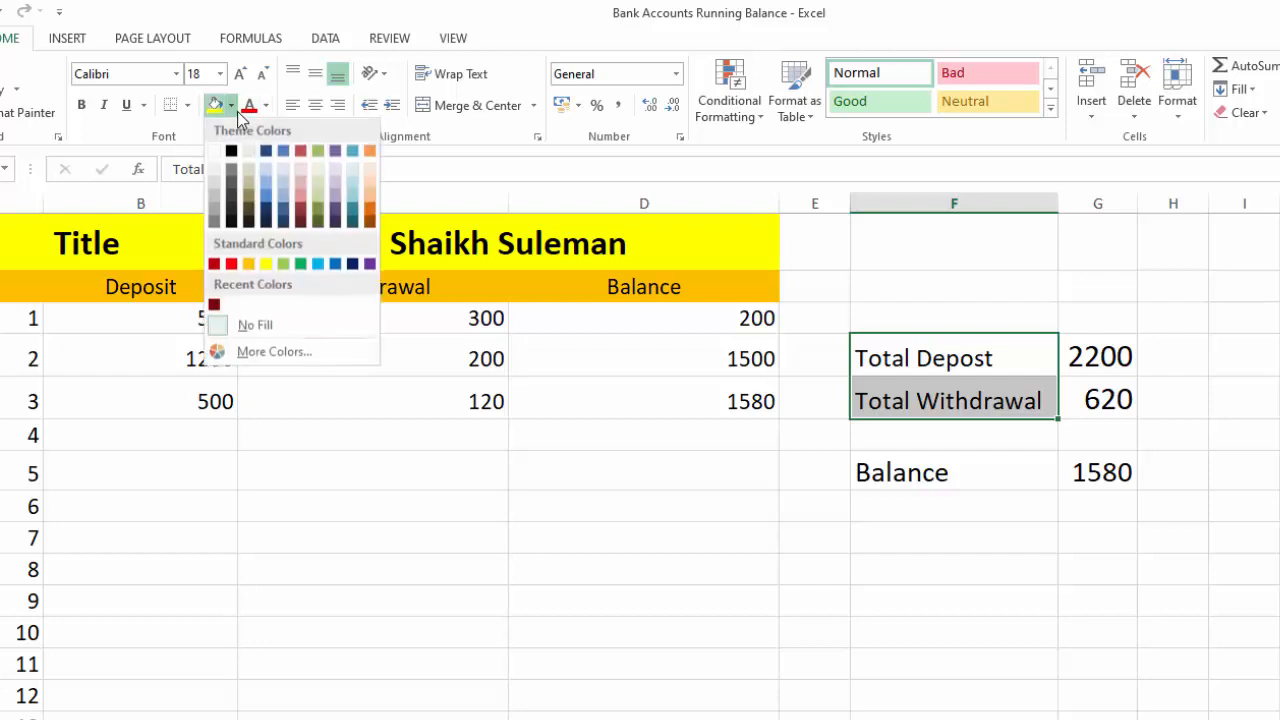
pyautogui.click(285, 264)
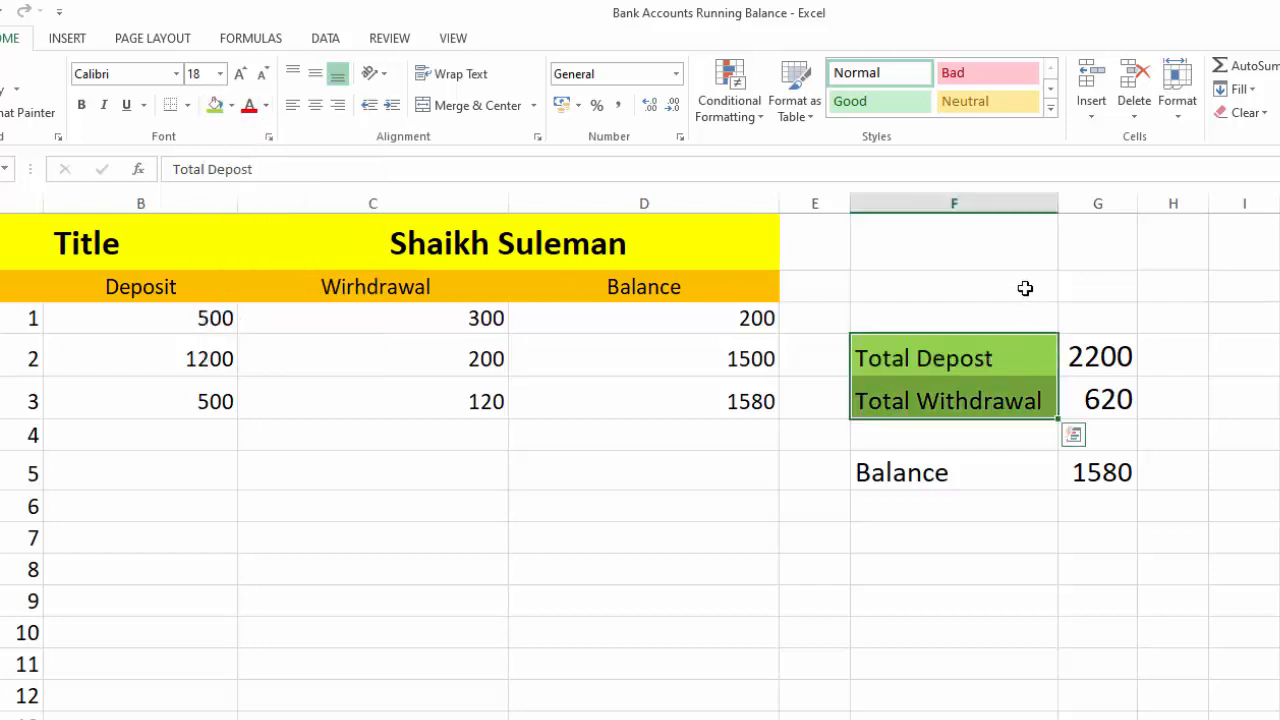
pyautogui.click(1090, 368)
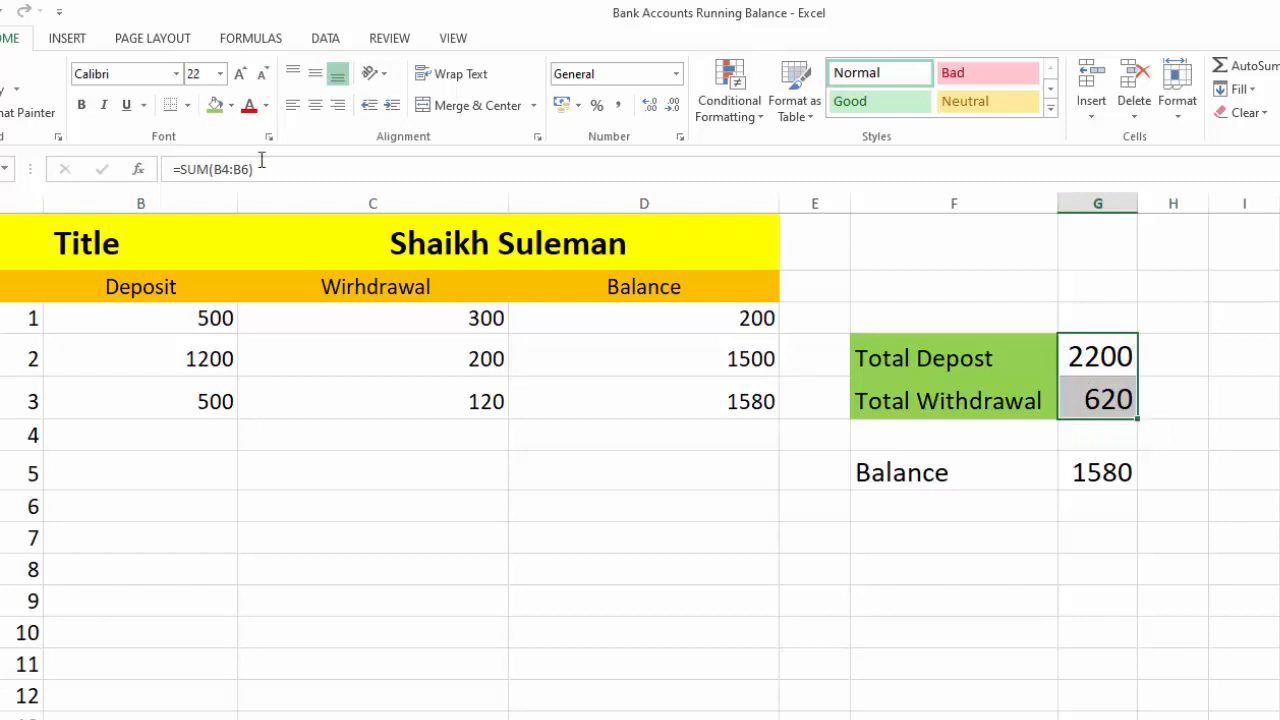
pyautogui.click(233, 106)
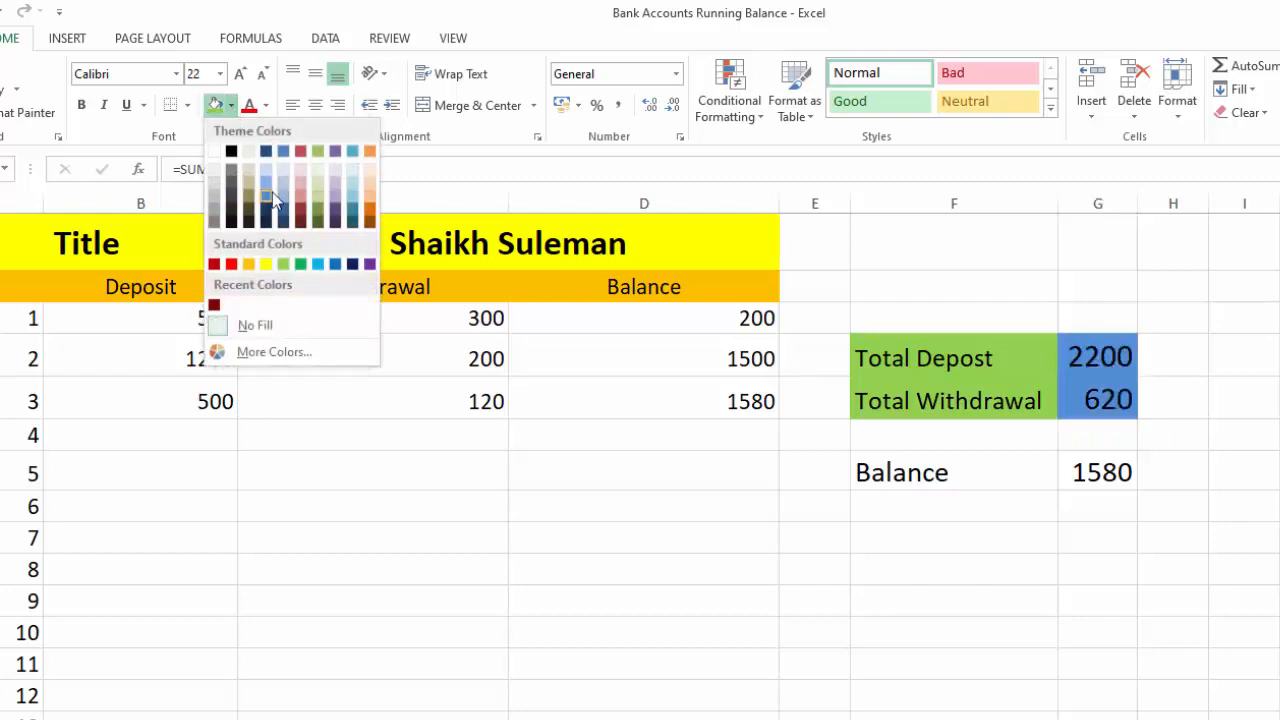
pyautogui.click(301, 264)
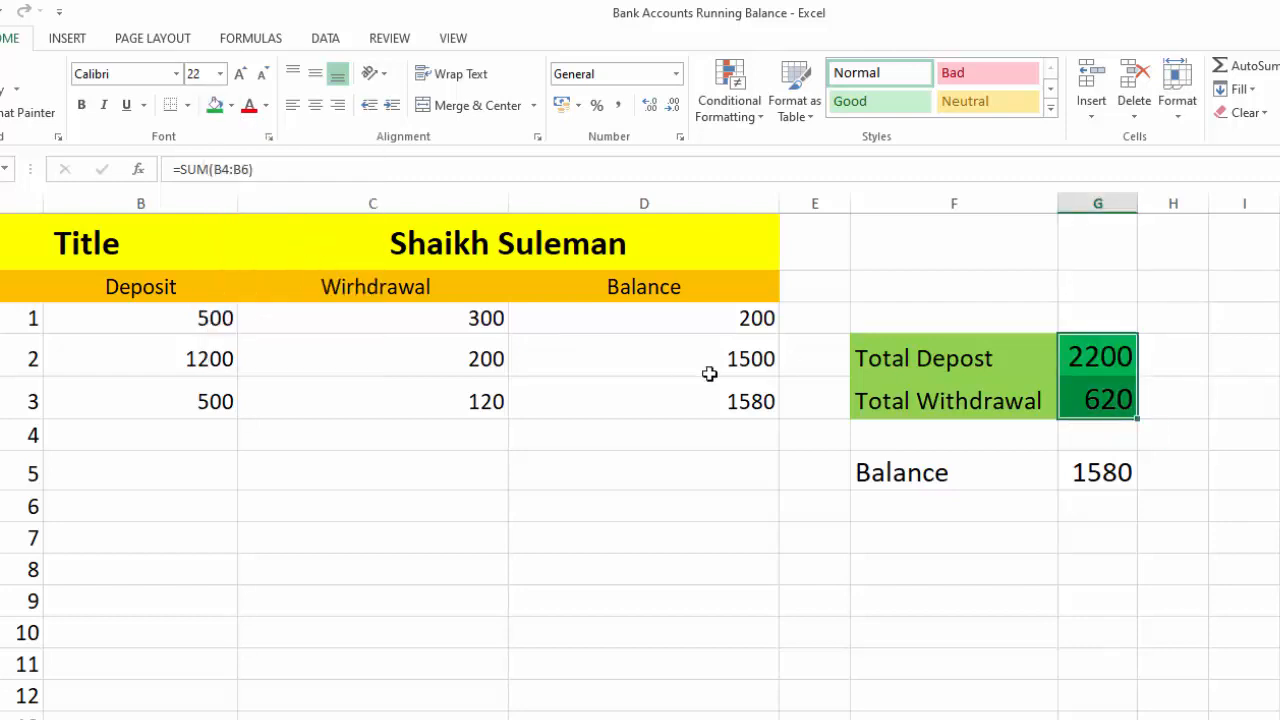
# Step: Fill the Balance label in F8 with light blue and its value cell G8 with yellow
pyautogui.click(880, 468)
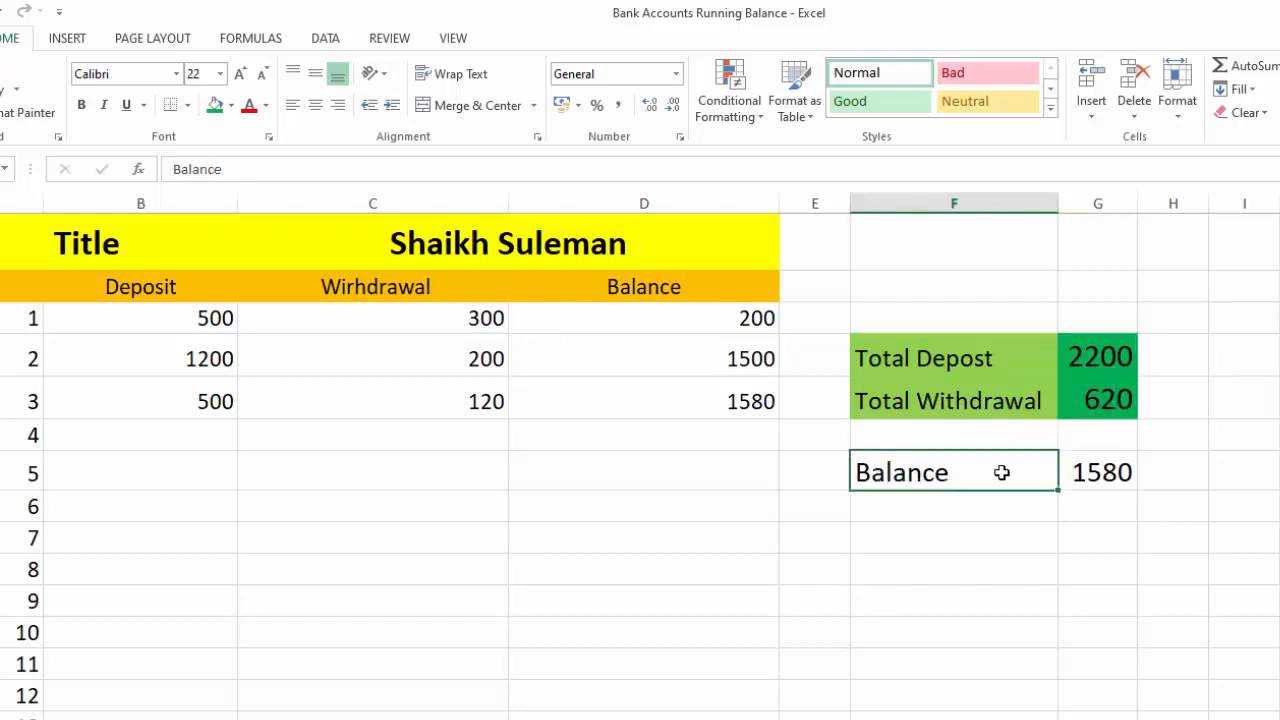
pyautogui.click(231, 105)
pyautogui.click(318, 265)
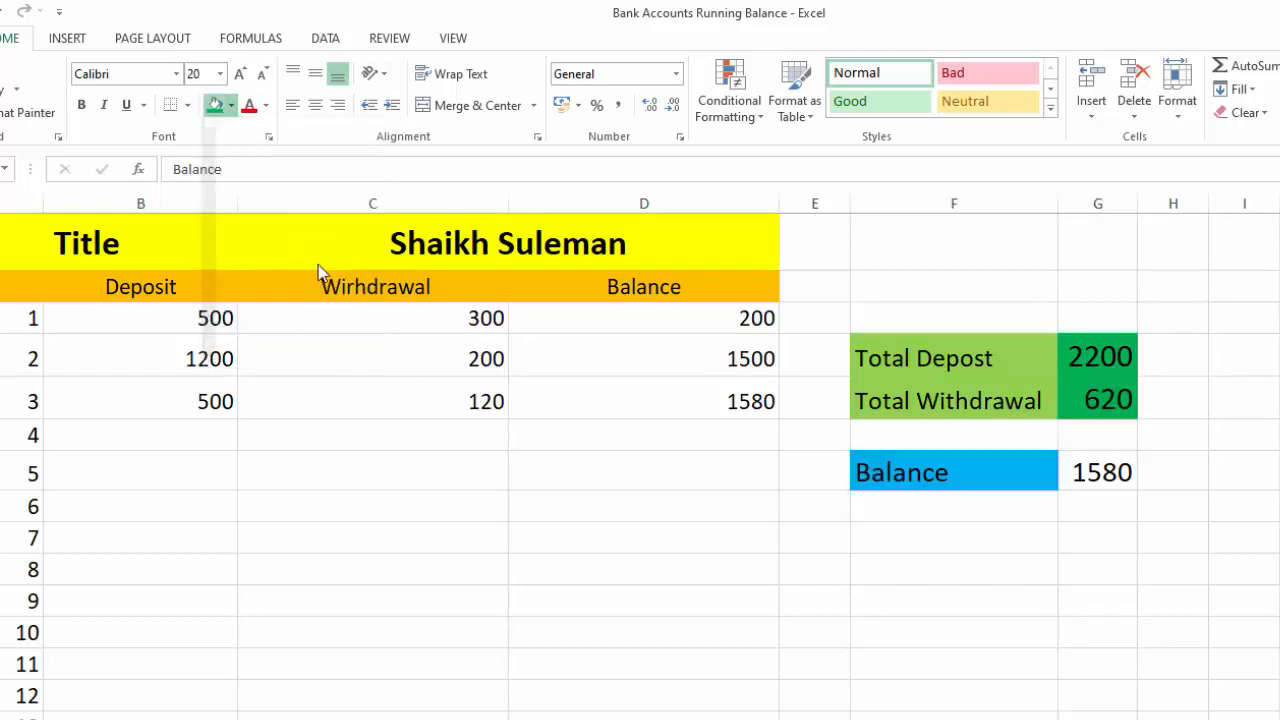
pyautogui.click(1071, 476)
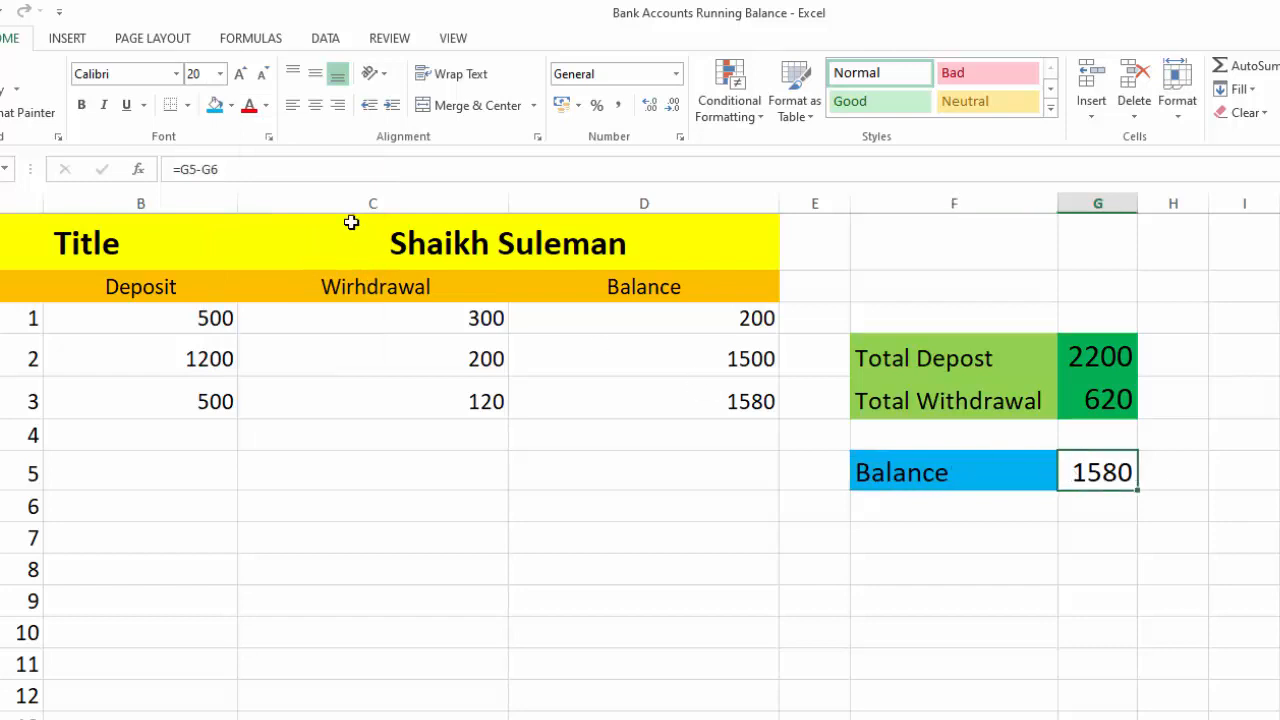
pyautogui.click(231, 105)
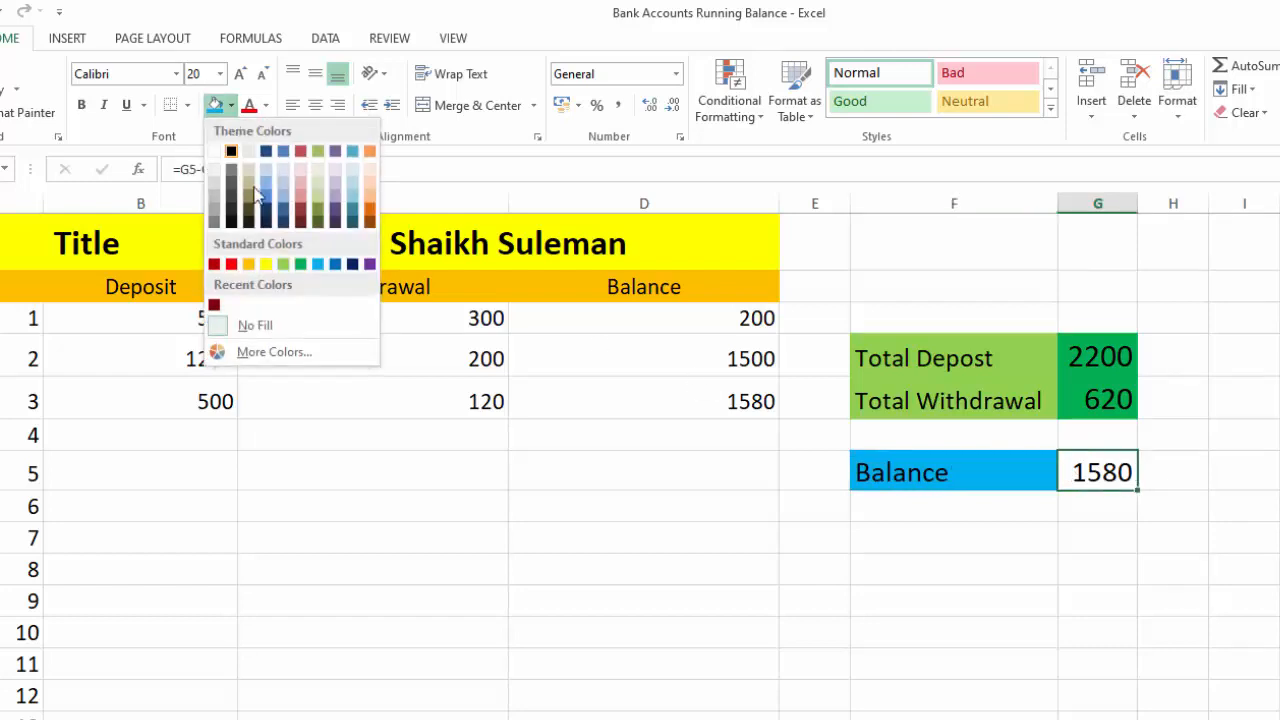
pyautogui.click(267, 265)
# Step: Apply the comma number style to the summary values in G5:G8
pyautogui.click(1090, 360)
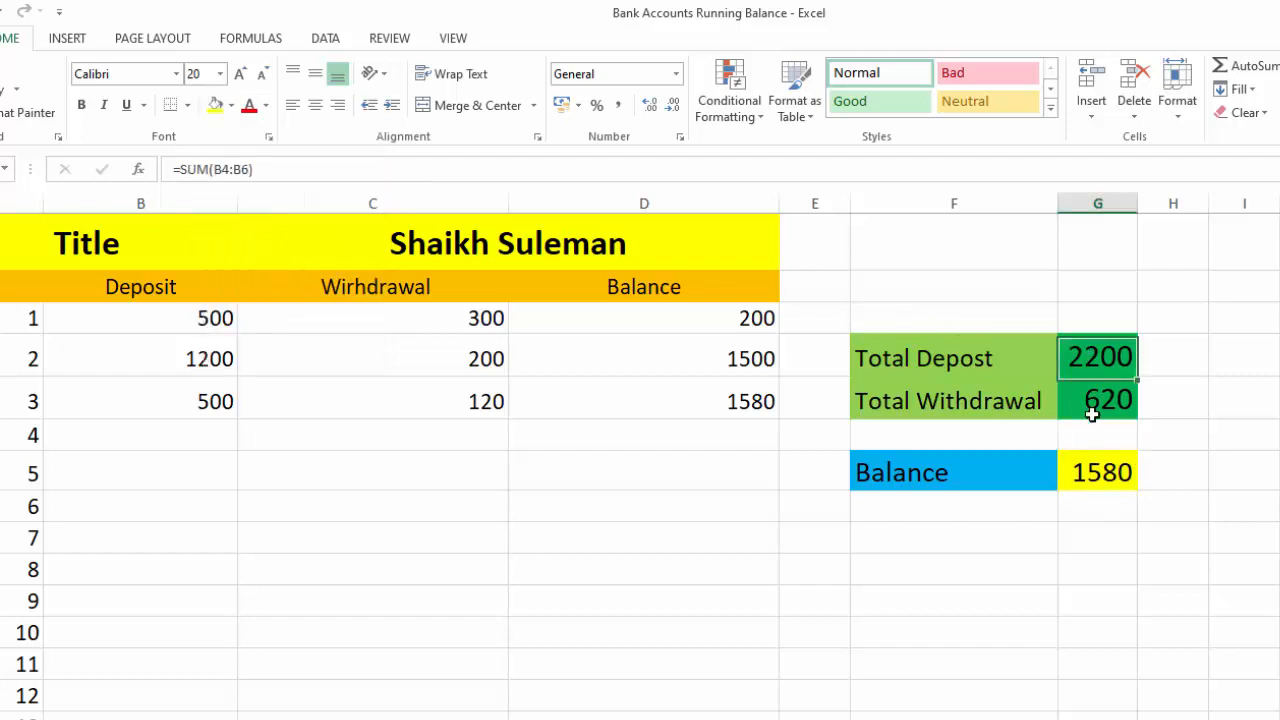
pyautogui.moveTo(1092, 414); pyautogui.dragTo(1089, 460)
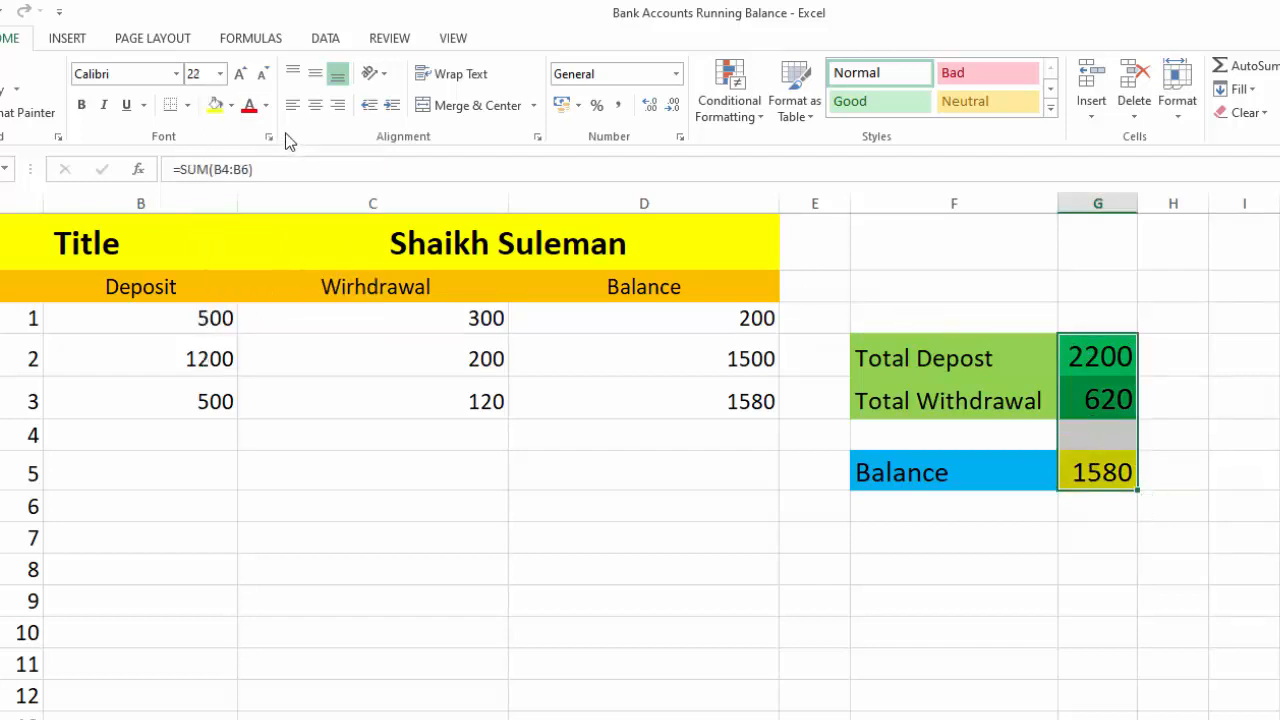
pyautogui.click(618, 112)
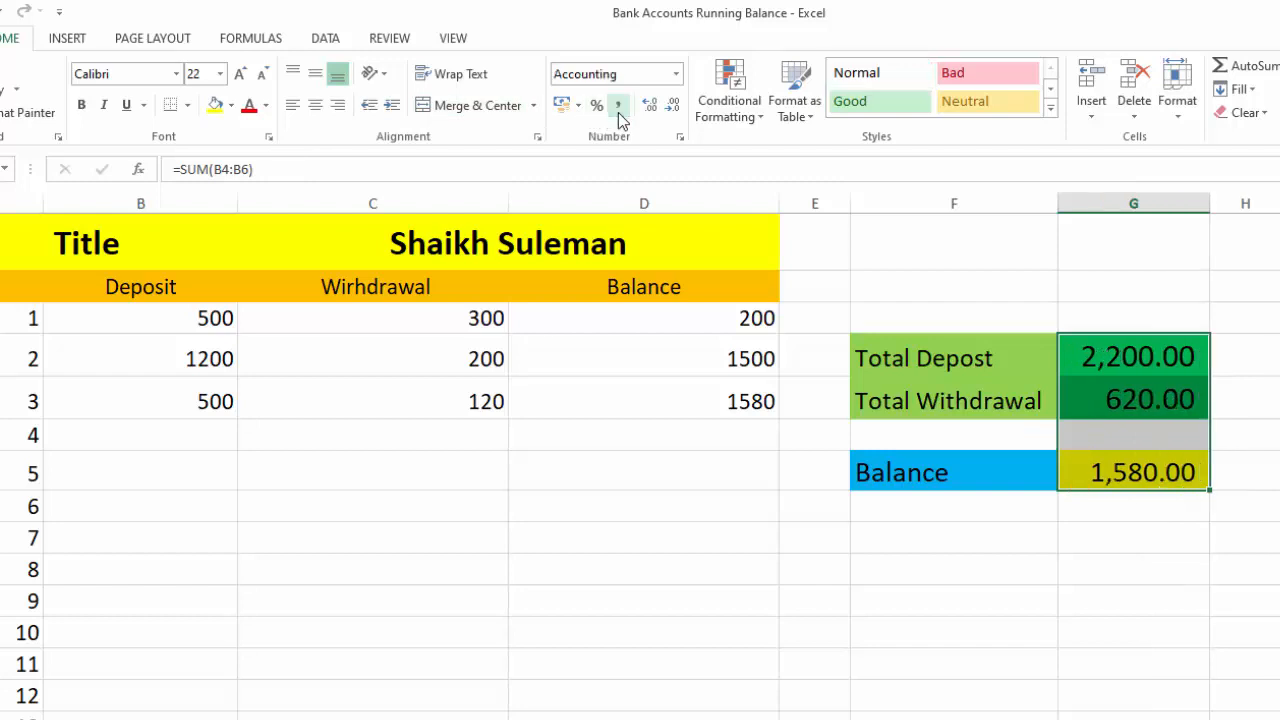
# Step: Reduce the font size of the summary block F5:G8 to 16
pyautogui.moveTo(903, 357); pyautogui.dragTo(1060, 472)
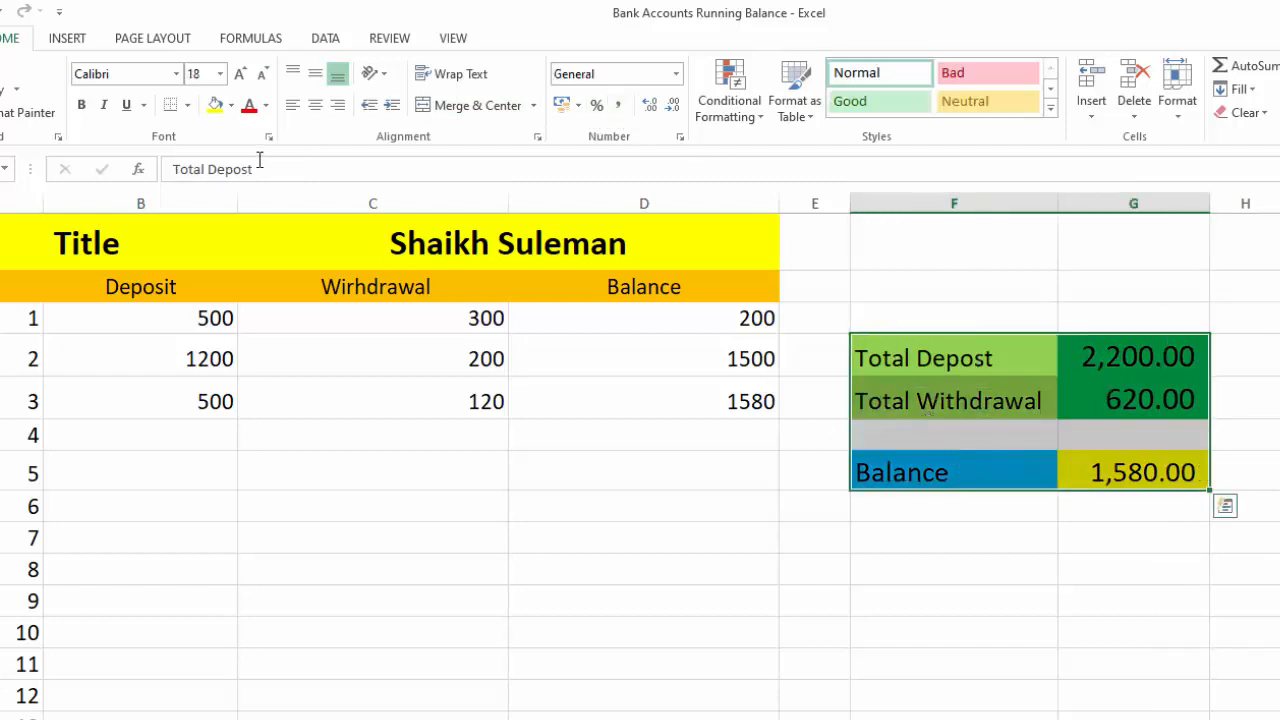
pyautogui.click(263, 76)
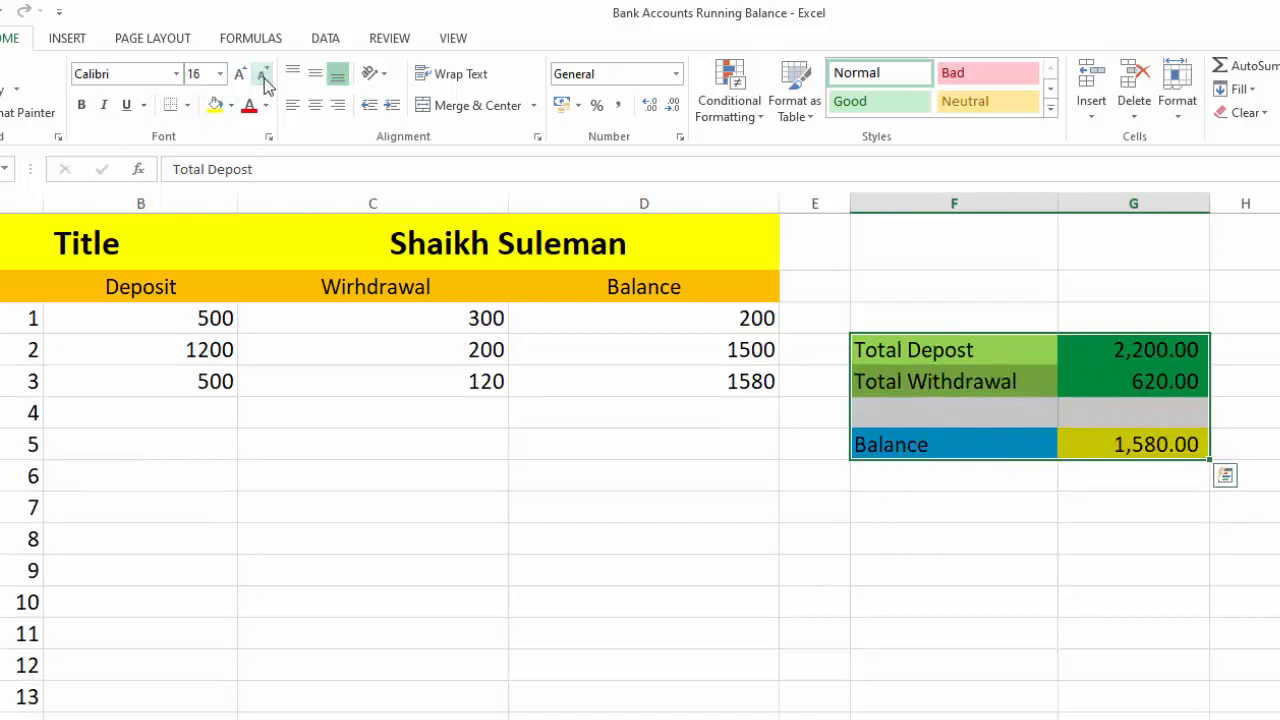
pyautogui.click(89, 109)
pyautogui.click(89, 109)
pyautogui.click(1020, 538)
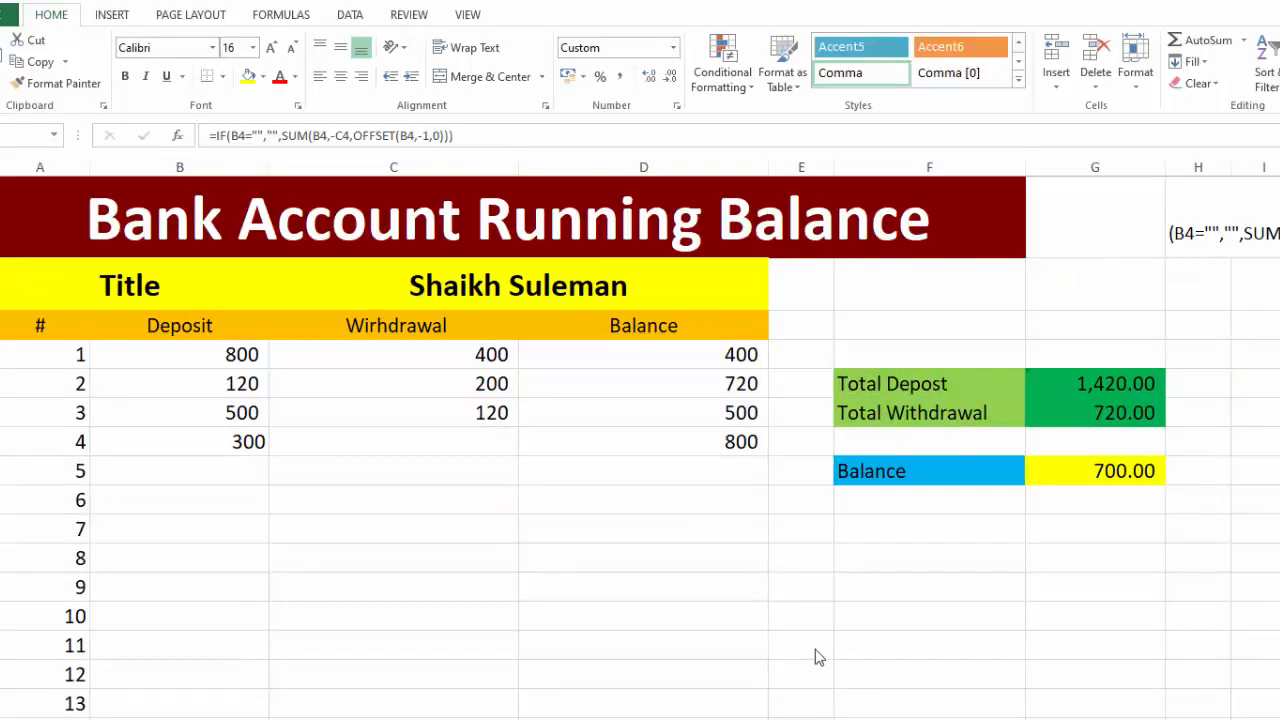
# Step: Change the OFFSET reference in D4's balance formula to D4, giving =IF(B4="","",SUM(B4,-C4,OFFSET(D4,-1,0)))
pyautogui.doubleClick(726, 356)
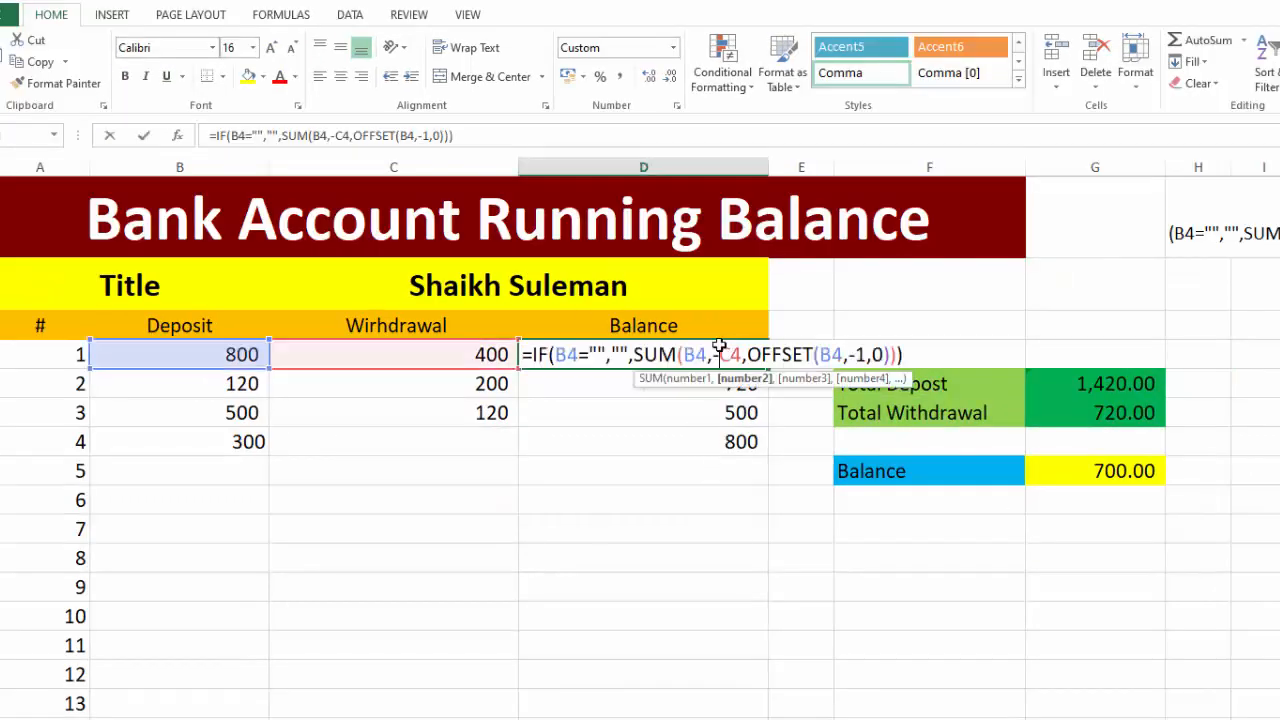
pyautogui.click(843, 354)
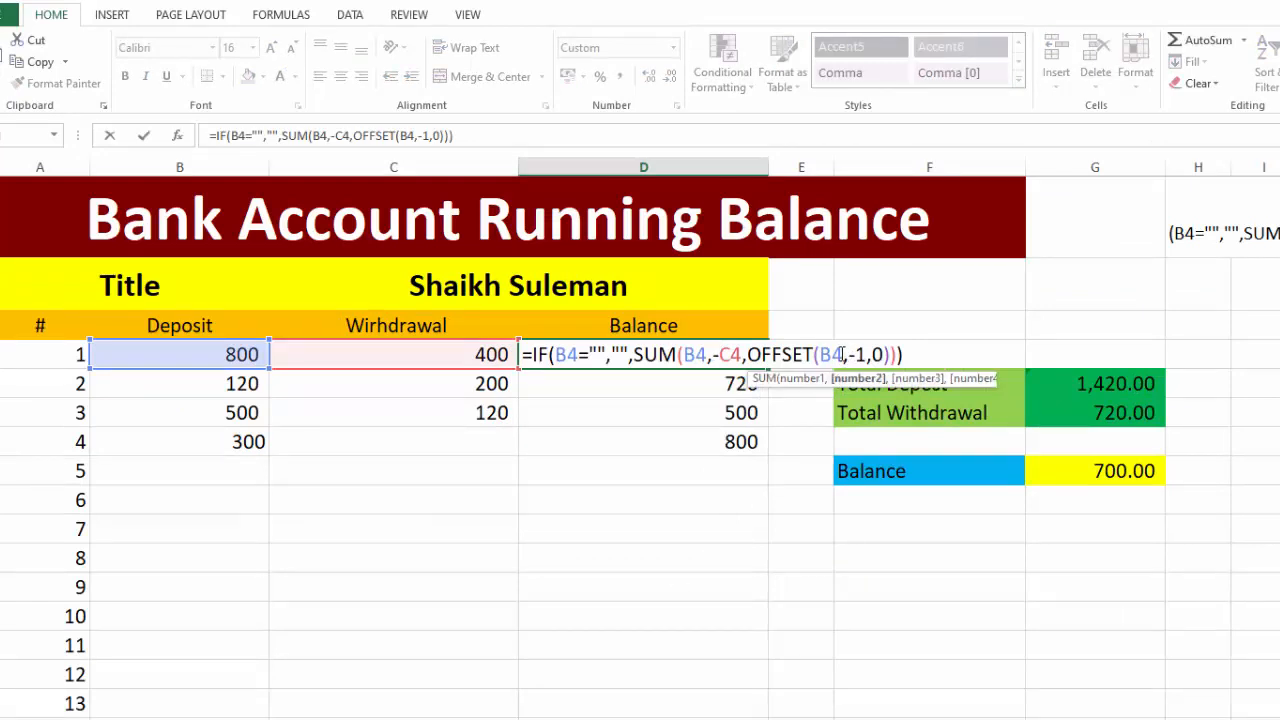
pyautogui.press('BackSpace')
pyautogui.press('BackSpace')
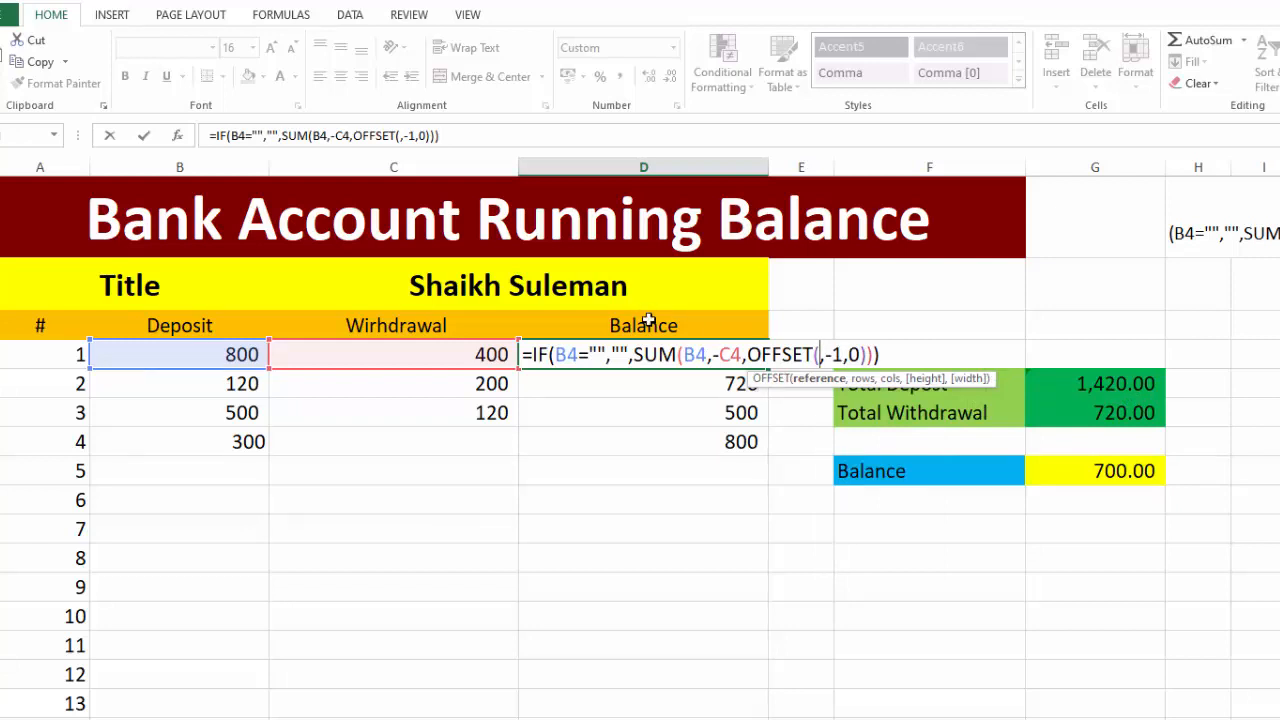
pyautogui.click(648, 320)
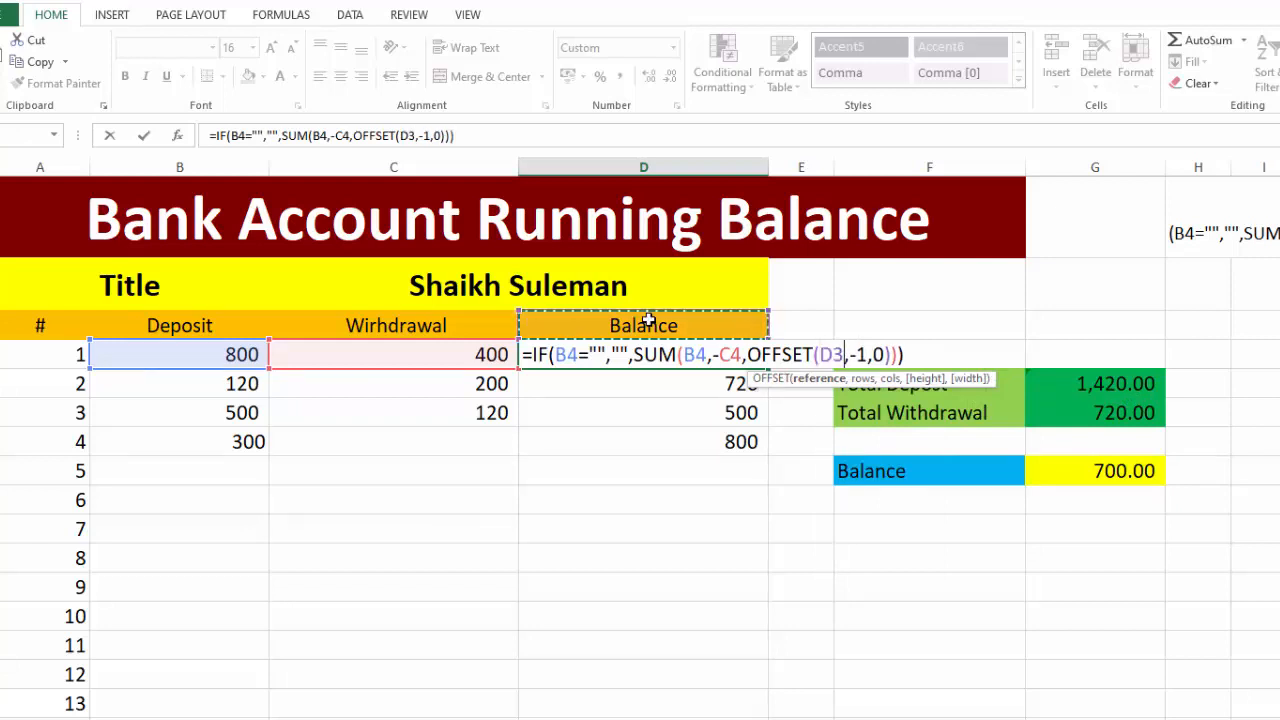
pyautogui.press('Down')
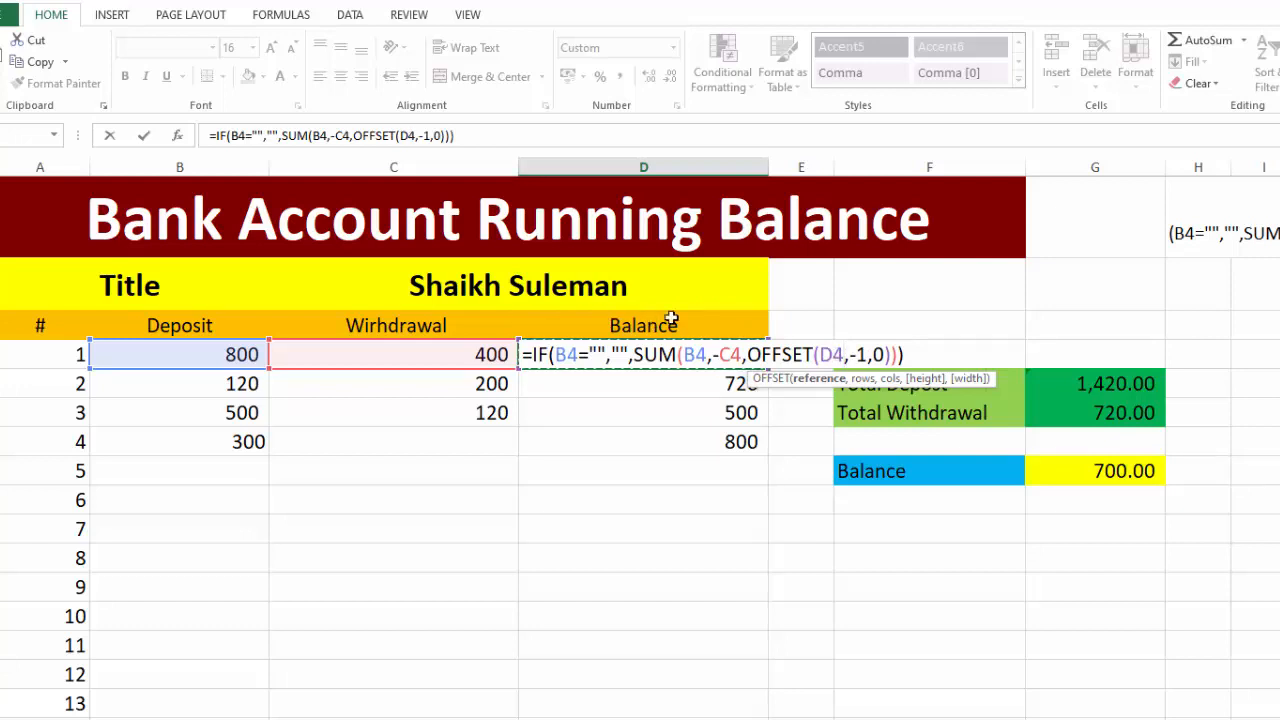
pyautogui.click(904, 352)
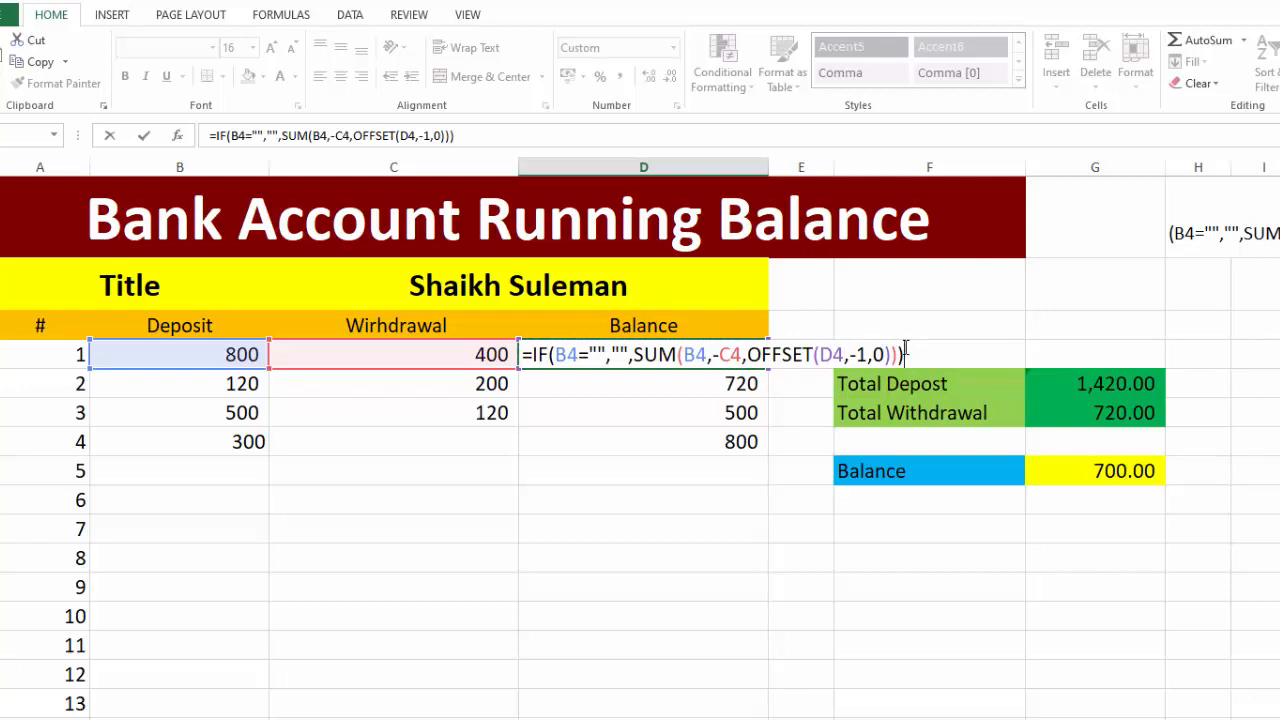
pyautogui.press('Return')
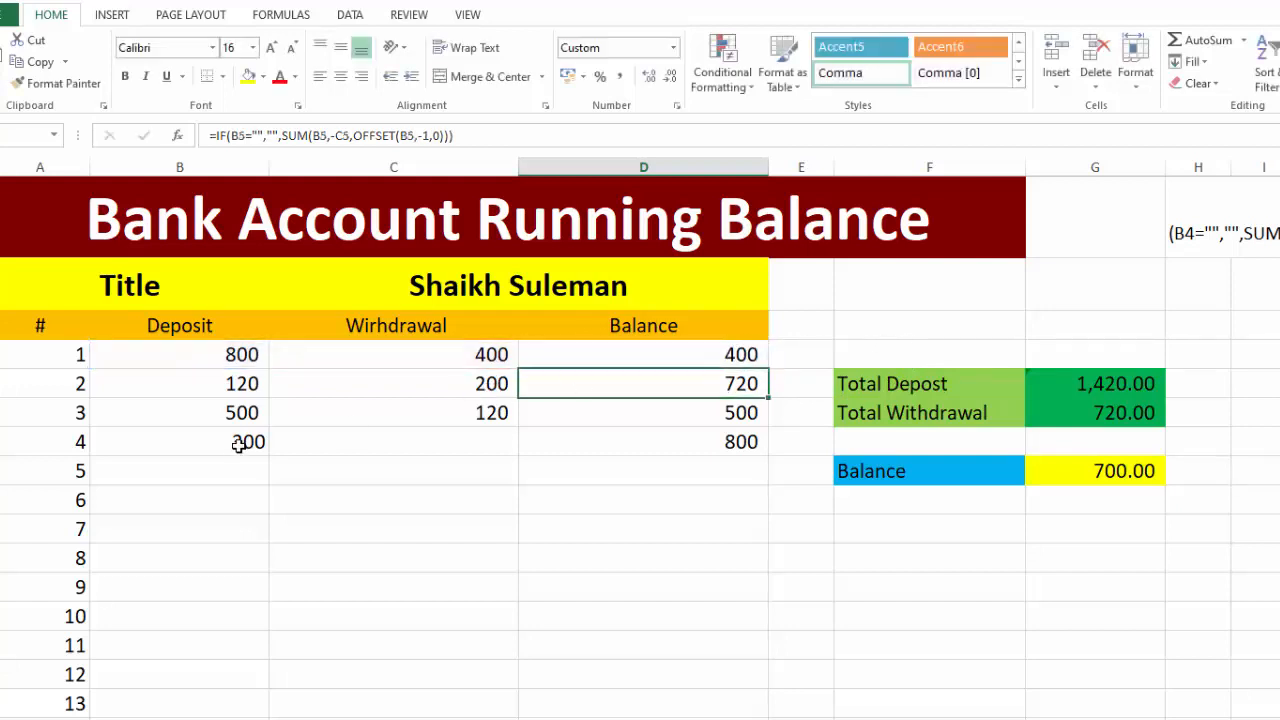
# Step: Review the balance formula in D4 and fill it down the Balance column
pyautogui.click(724, 353)
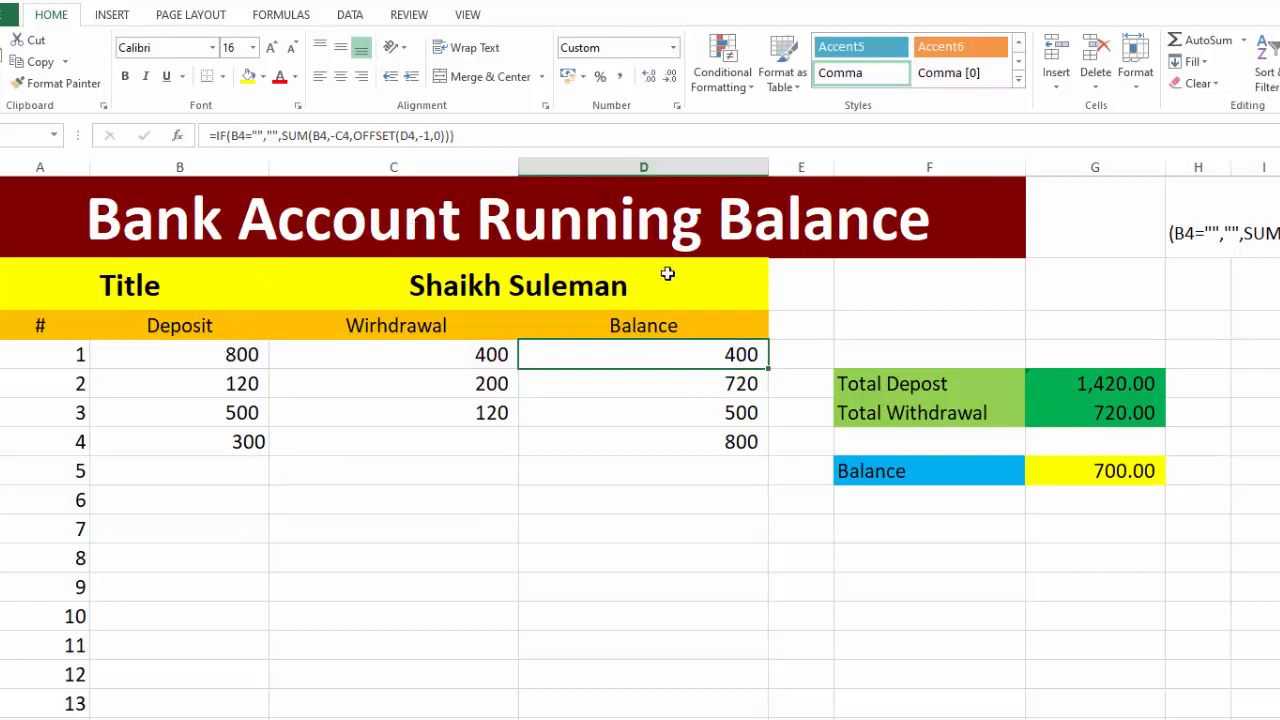
pyautogui.doubleClick(707, 358)
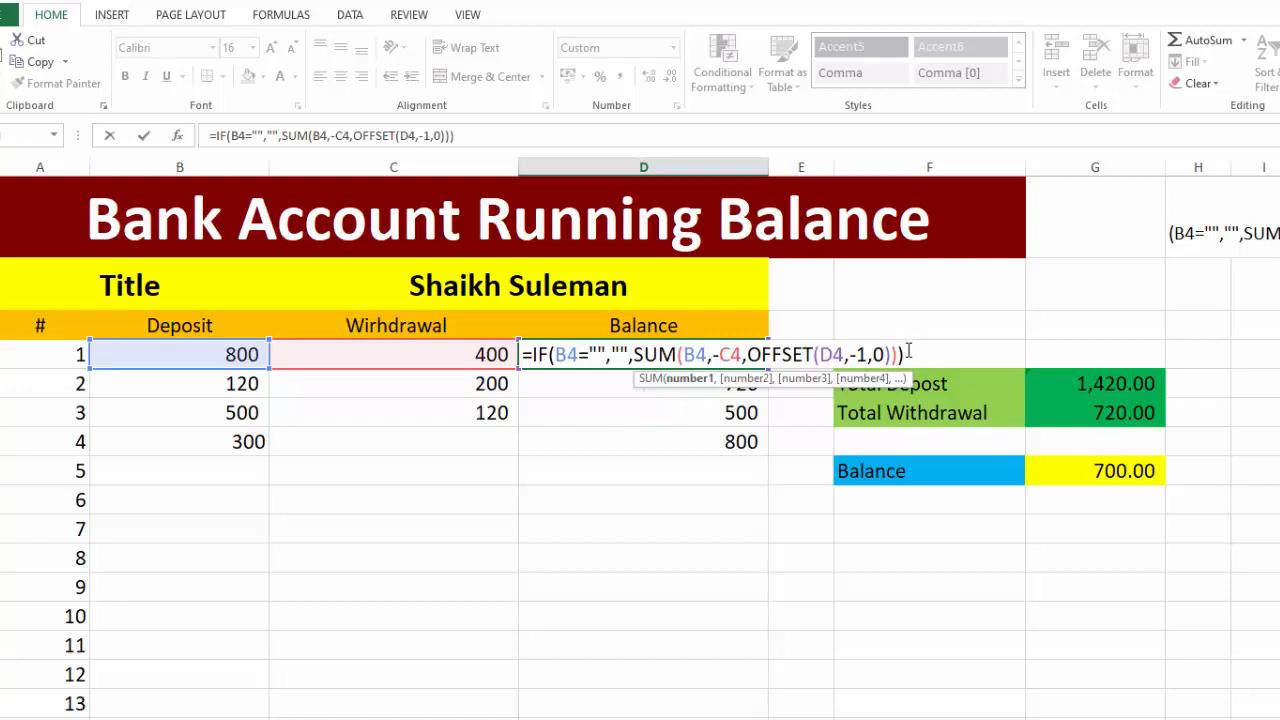
pyautogui.press('Return')
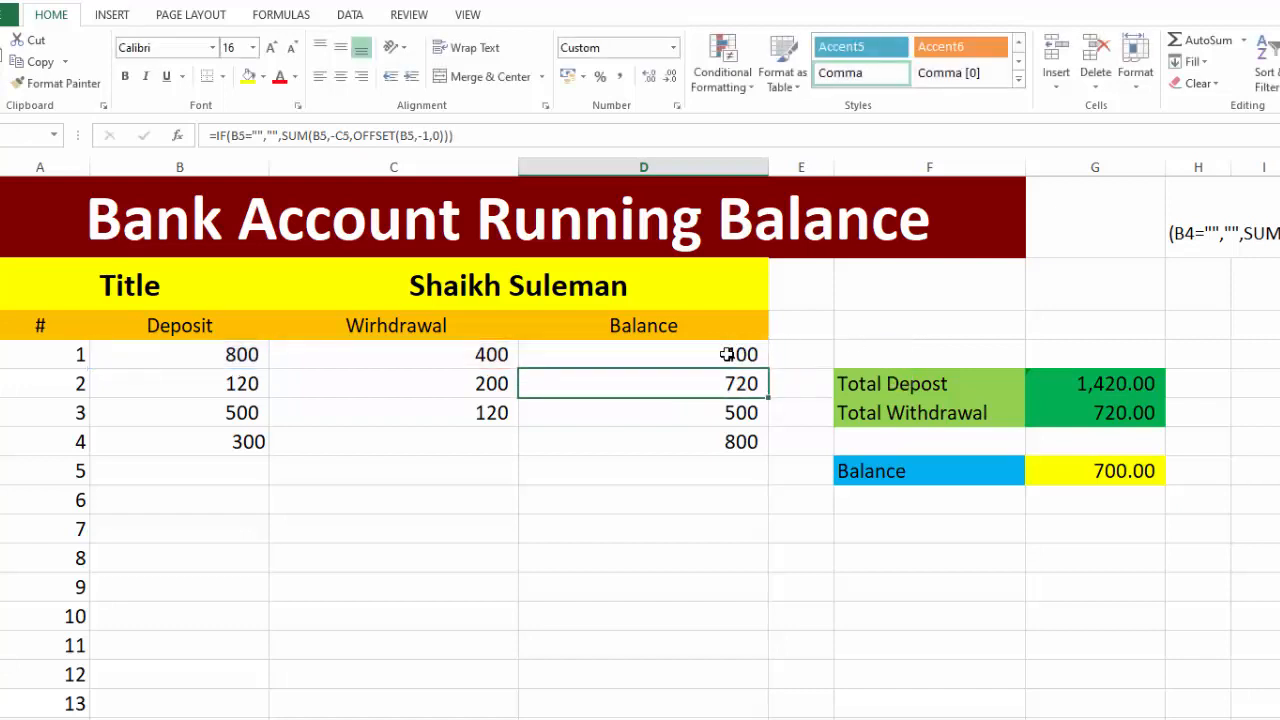
pyautogui.click(727, 354)
pyautogui.doubleClick(769, 368)
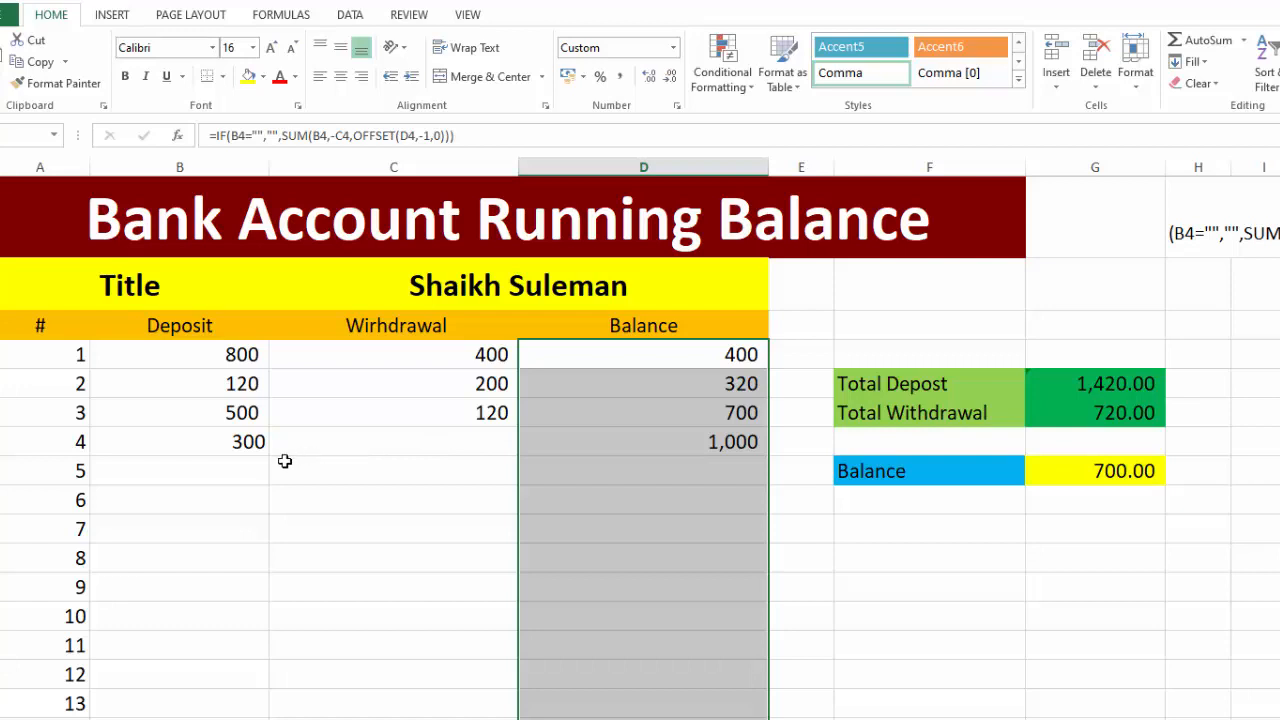
# Step: Enter a deposit of 400 in B8 for entry 5
pyautogui.click(238, 467)
pyautogui.write('400')
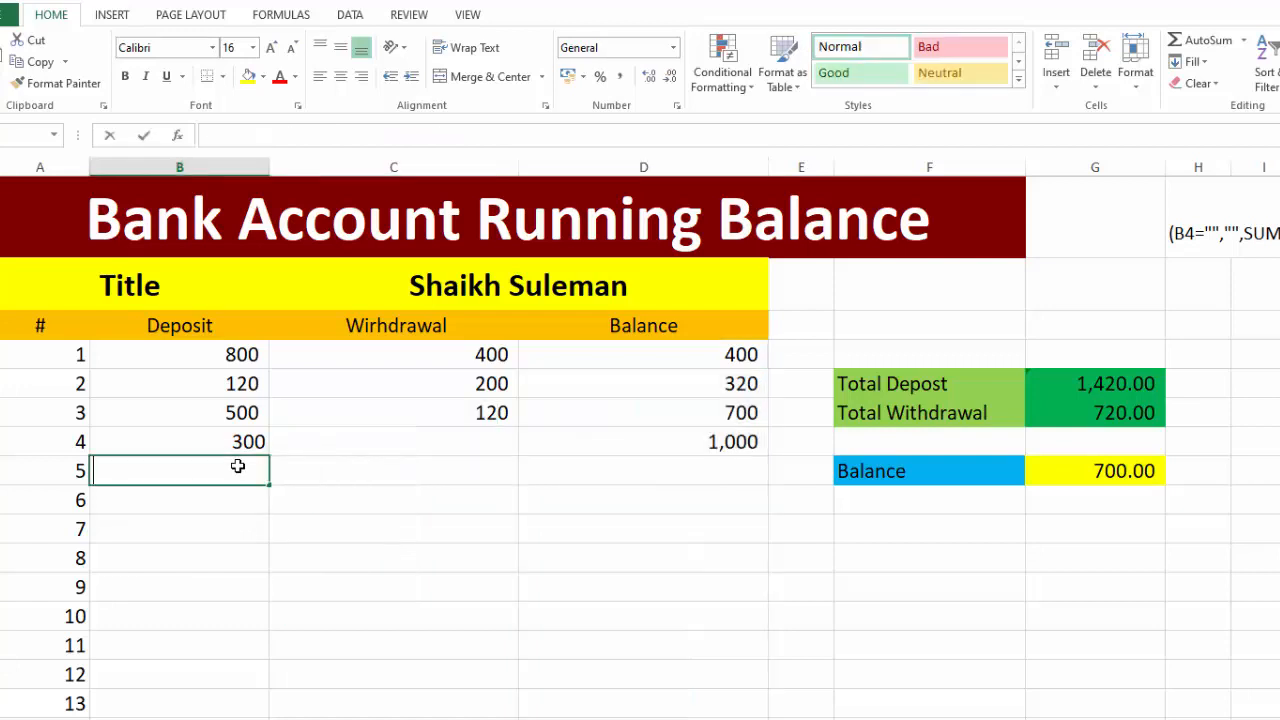
pyautogui.press('Tab')
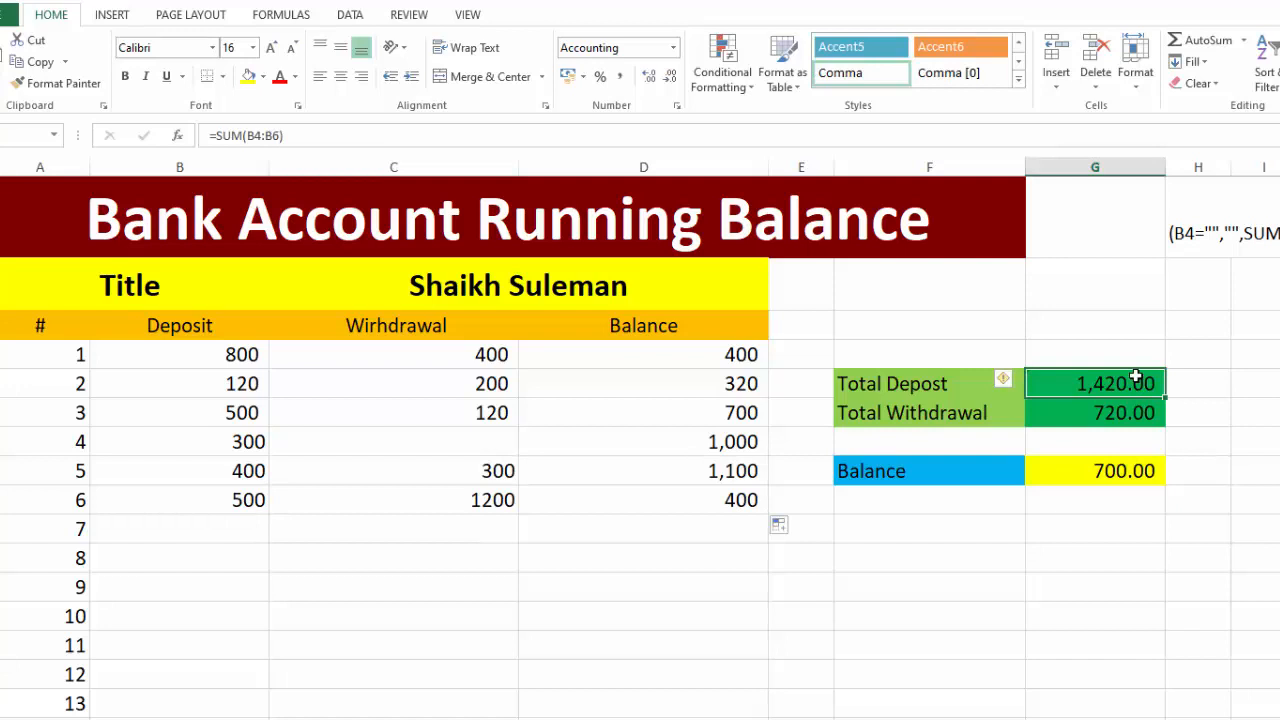
# Step: Extend the total deposit formula in G5 to sum the range B4:B16
pyautogui.doubleClick(1136, 376)
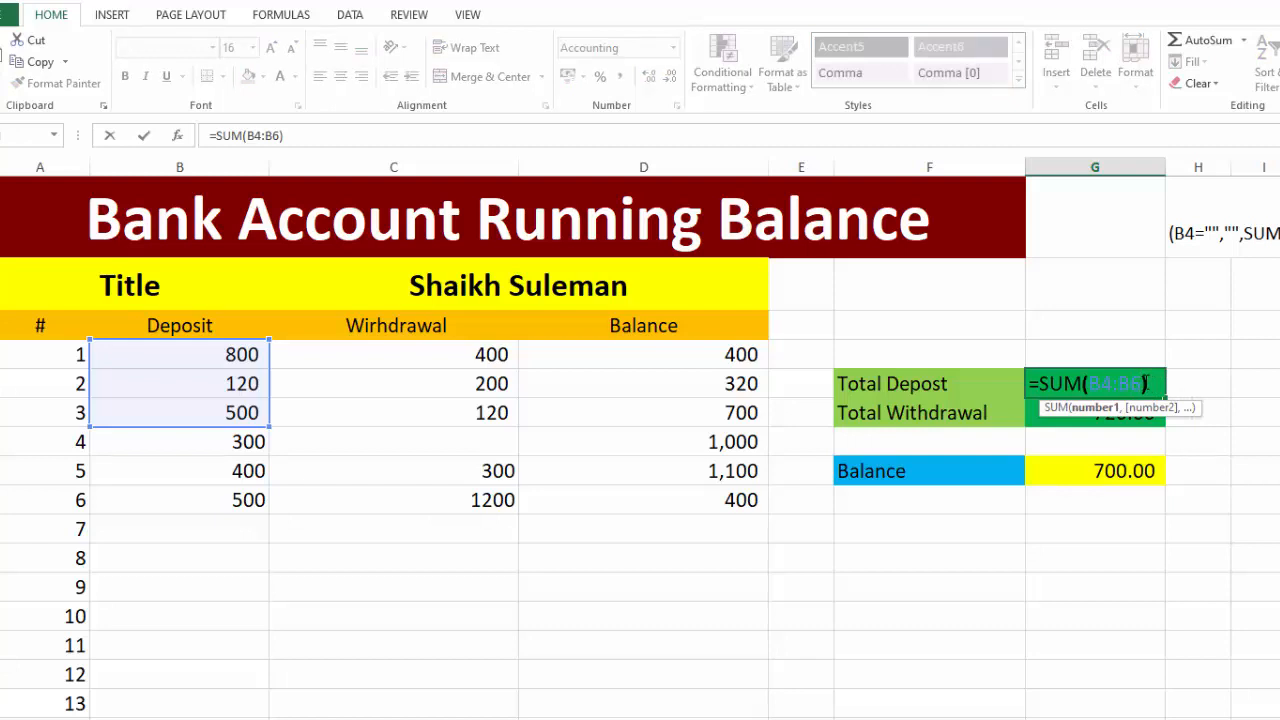
pyautogui.press('BackSpace')
pyautogui.press('BackSpace')
pyautogui.press('BackSpace')
pyautogui.press('BackSpace')
pyautogui.press('BackSpace')
pyautogui.press('BackSpace')
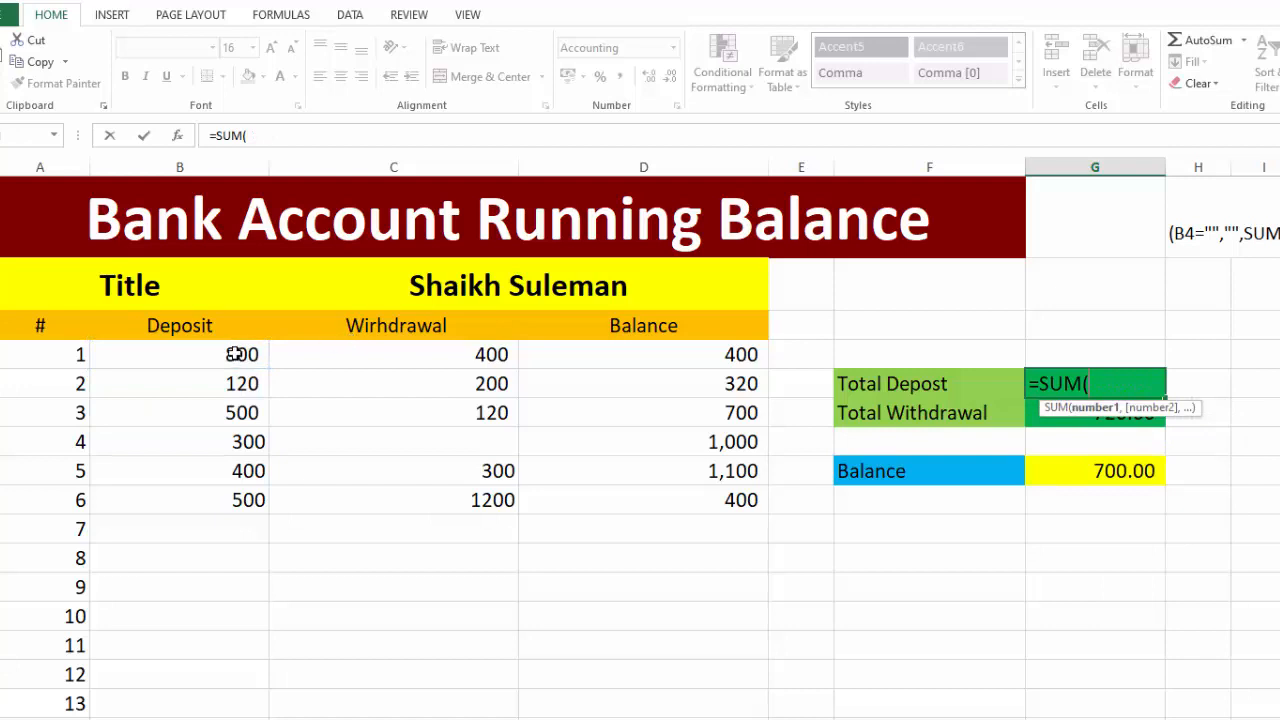
pyautogui.moveTo(235, 354); pyautogui.dragTo(237, 692)
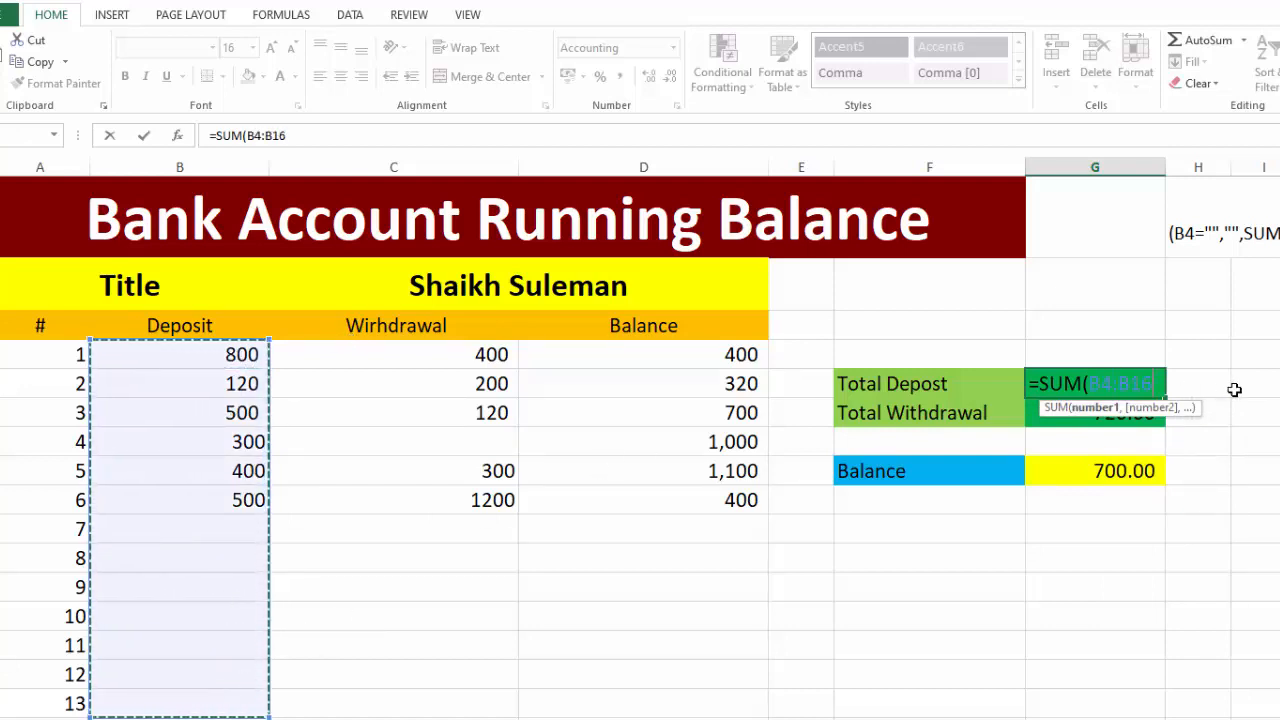
pyautogui.press('Return')
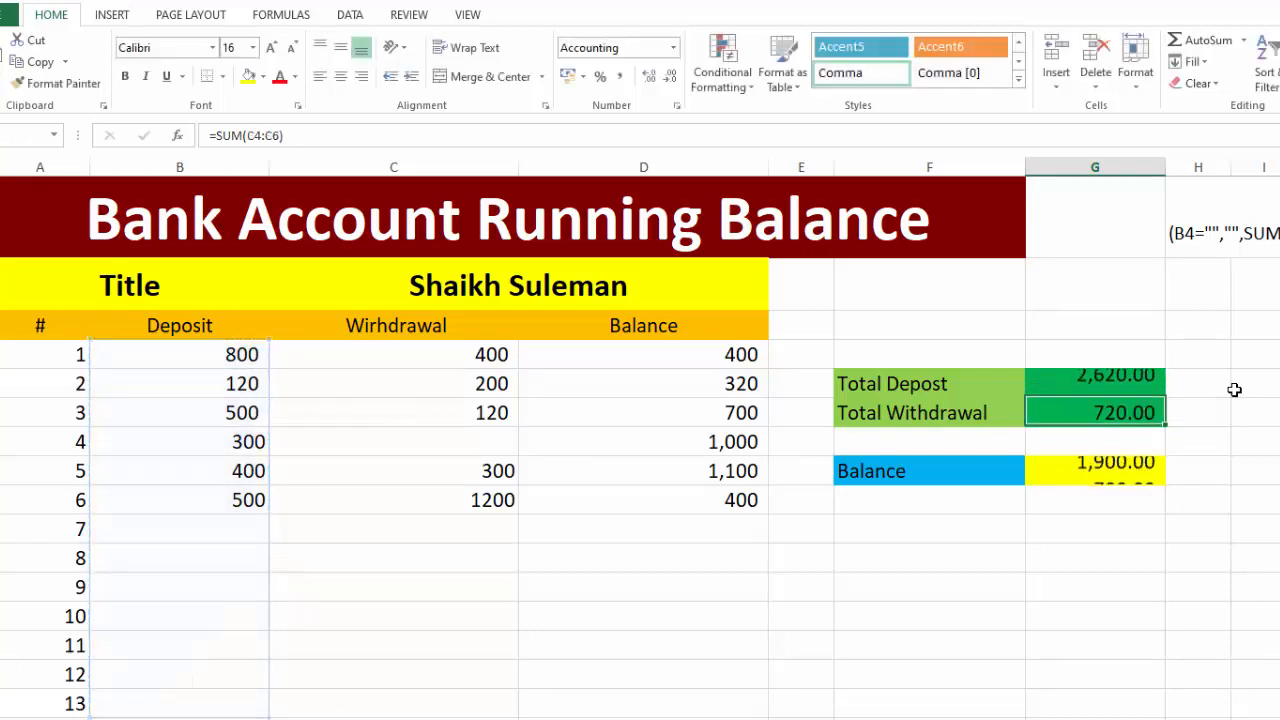
# Step: Try to replace the C4:C6 range in G6's total withdrawal formula with a longer Withdrawal column range
pyautogui.doubleClick(1133, 417)
pyautogui.click(1152, 416)
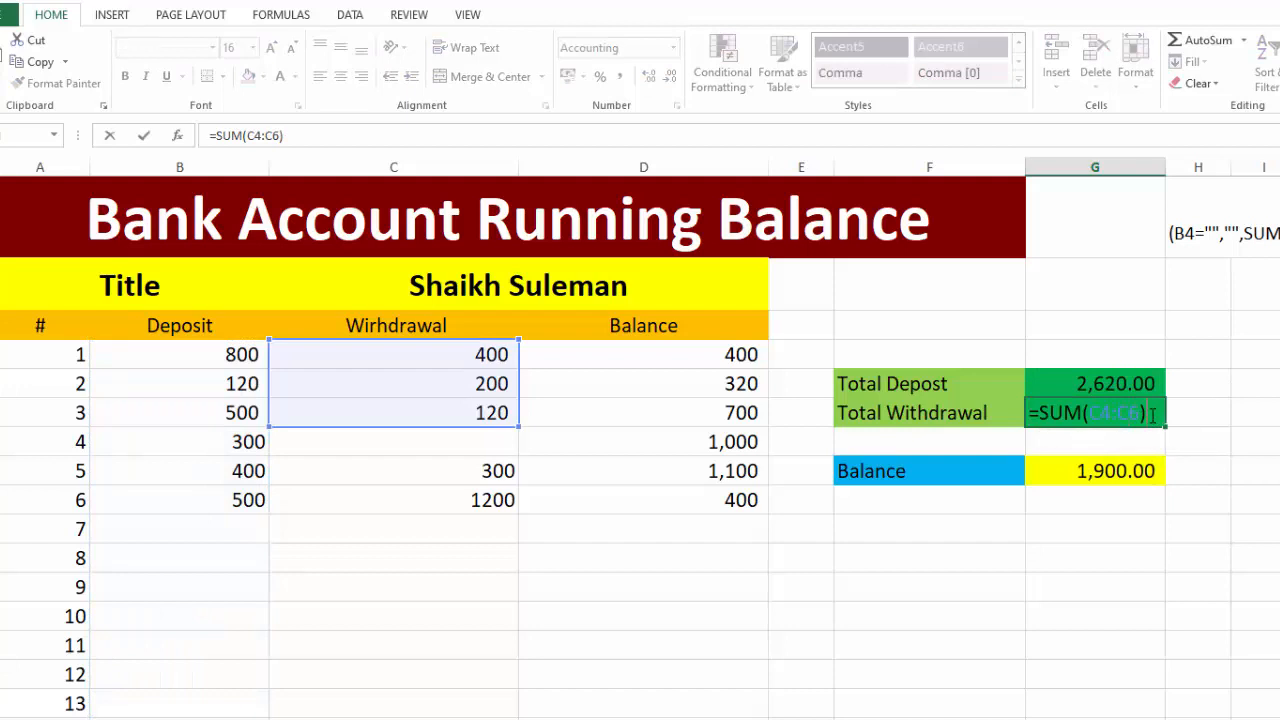
pyautogui.press('BackSpace')
pyautogui.press('BackSpace')
pyautogui.press('BackSpace')
pyautogui.press('BackSpace')
pyautogui.press('BackSpace')
pyautogui.press('BackSpace')
pyautogui.press('BackSpace')
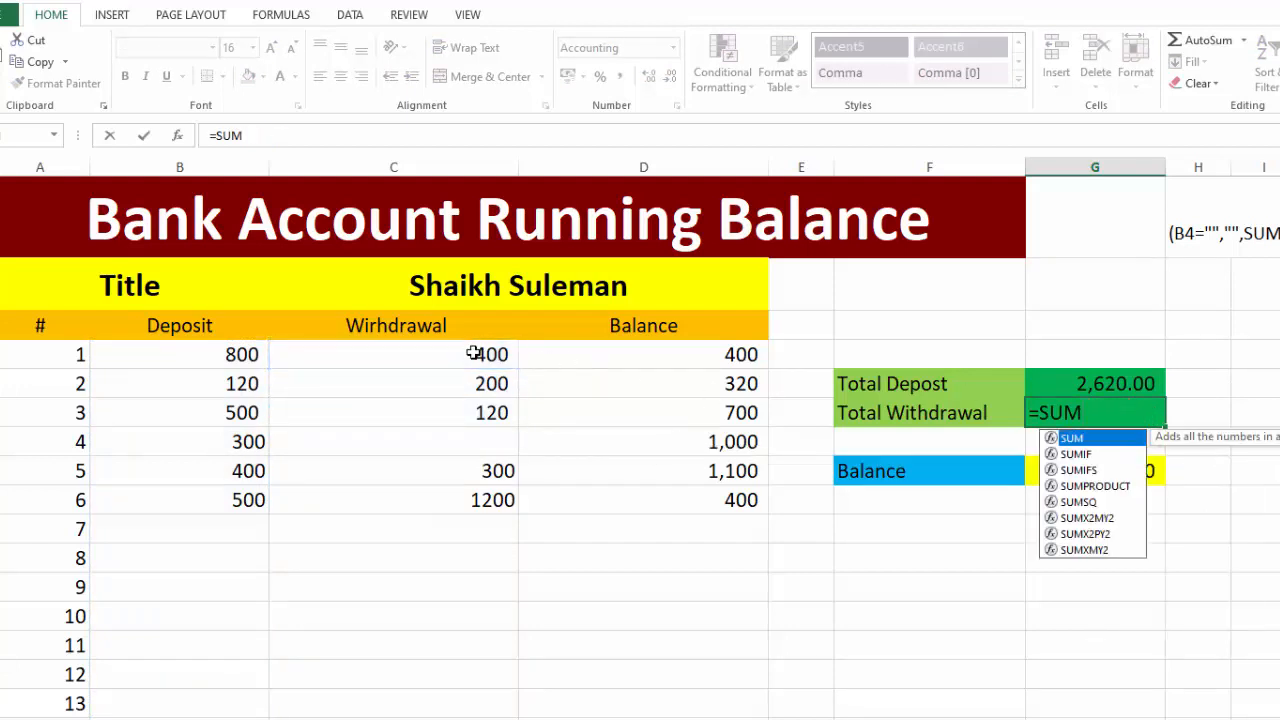
pyautogui.moveTo(474, 352); pyautogui.dragTo(450, 716)
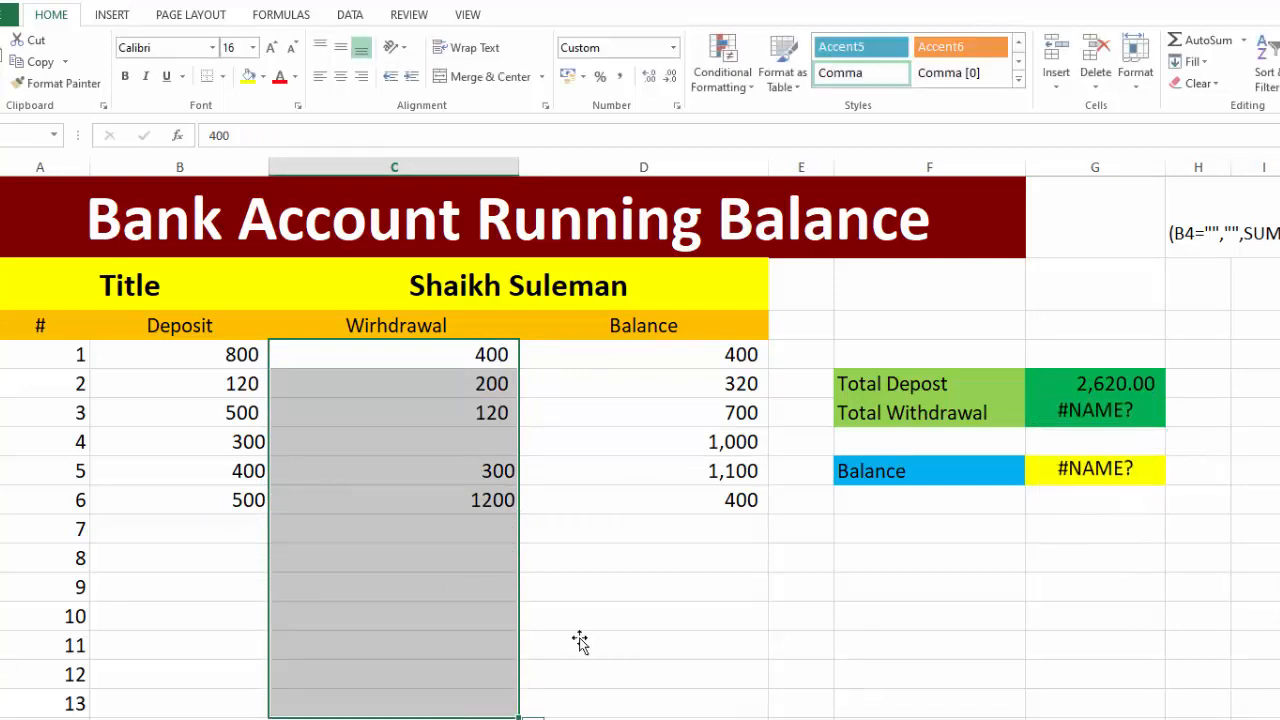
# Step: Enter a total withdrawal formula in G6 that sums the range C4:C17
pyautogui.click(1147, 412)
pyautogui.write('=sum')
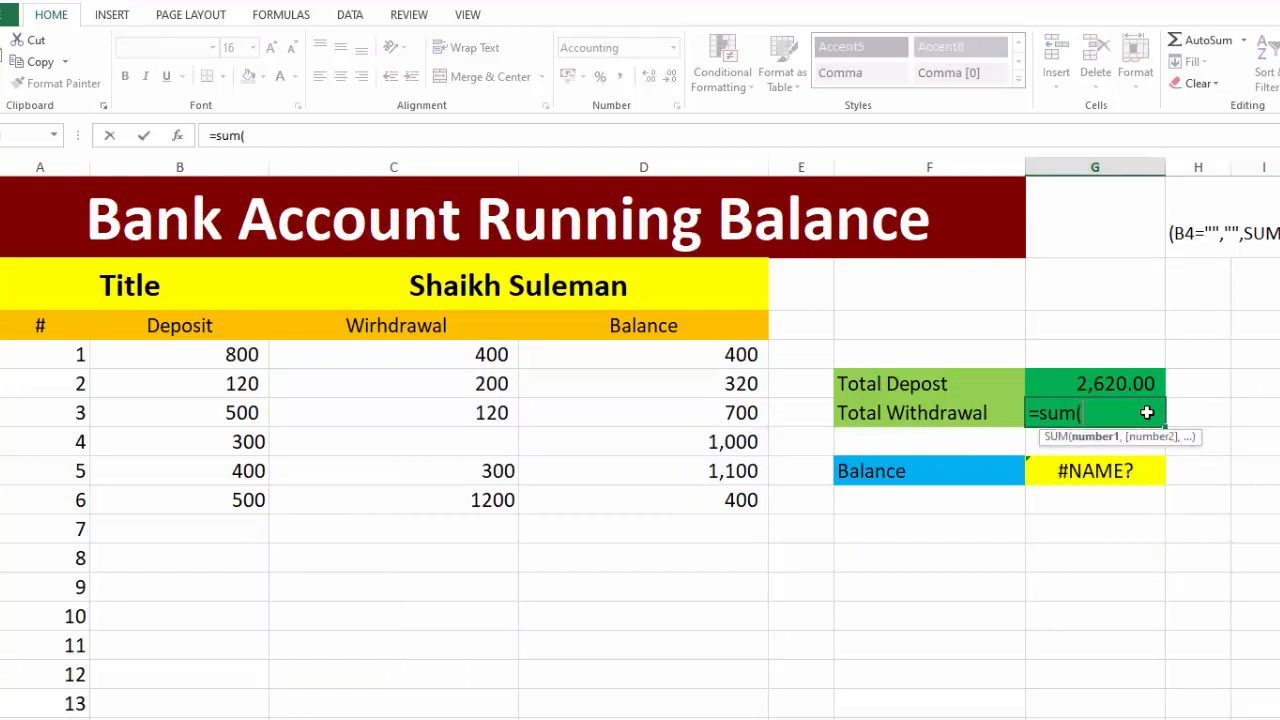
pyautogui.write('(')
pyautogui.moveTo(457, 354); pyautogui.dragTo(486, 719)
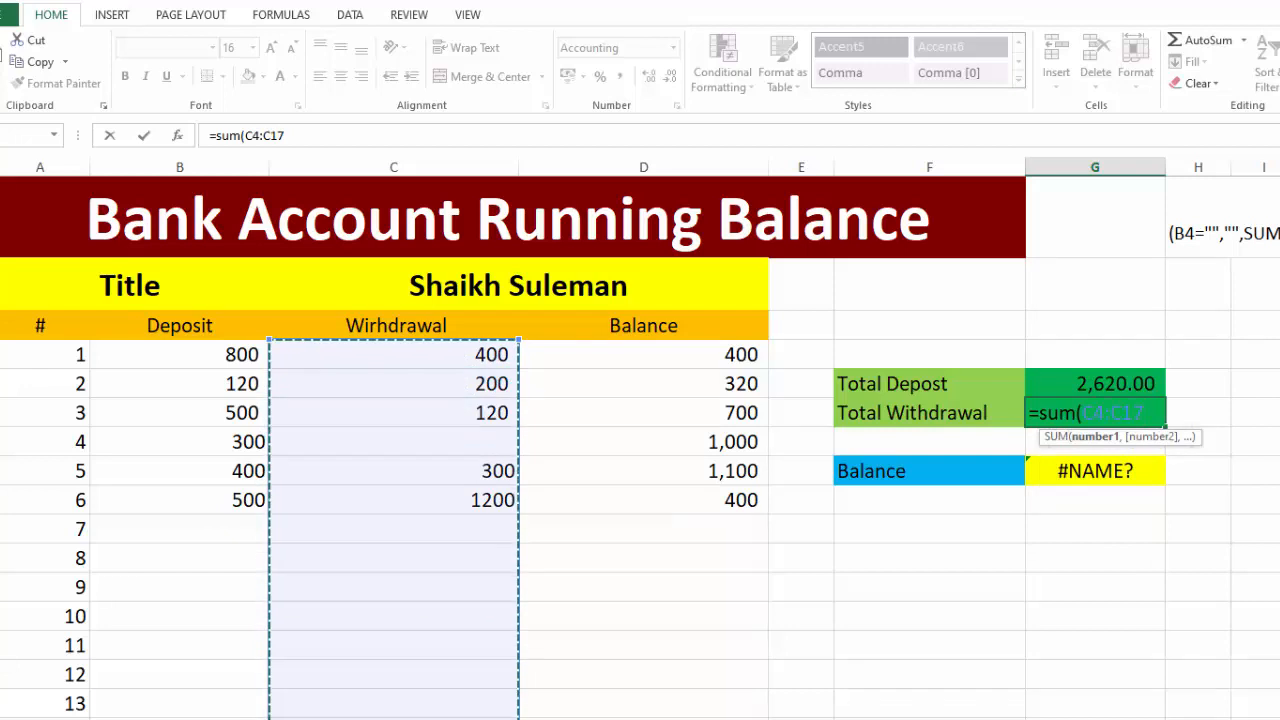
pyautogui.press('Return')
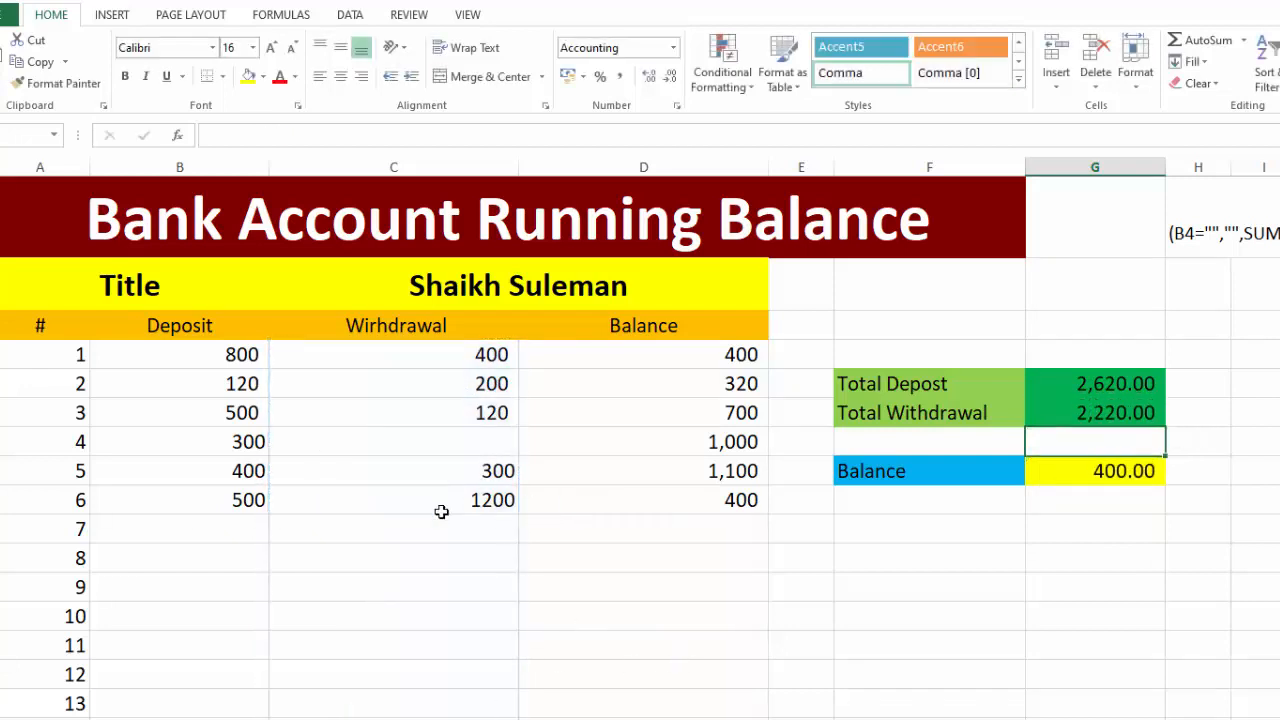
# Step: Enter a deposit of 3400 and a withdrawal of 1200 for entry 7 in B10:C10
pyautogui.click(252, 529)
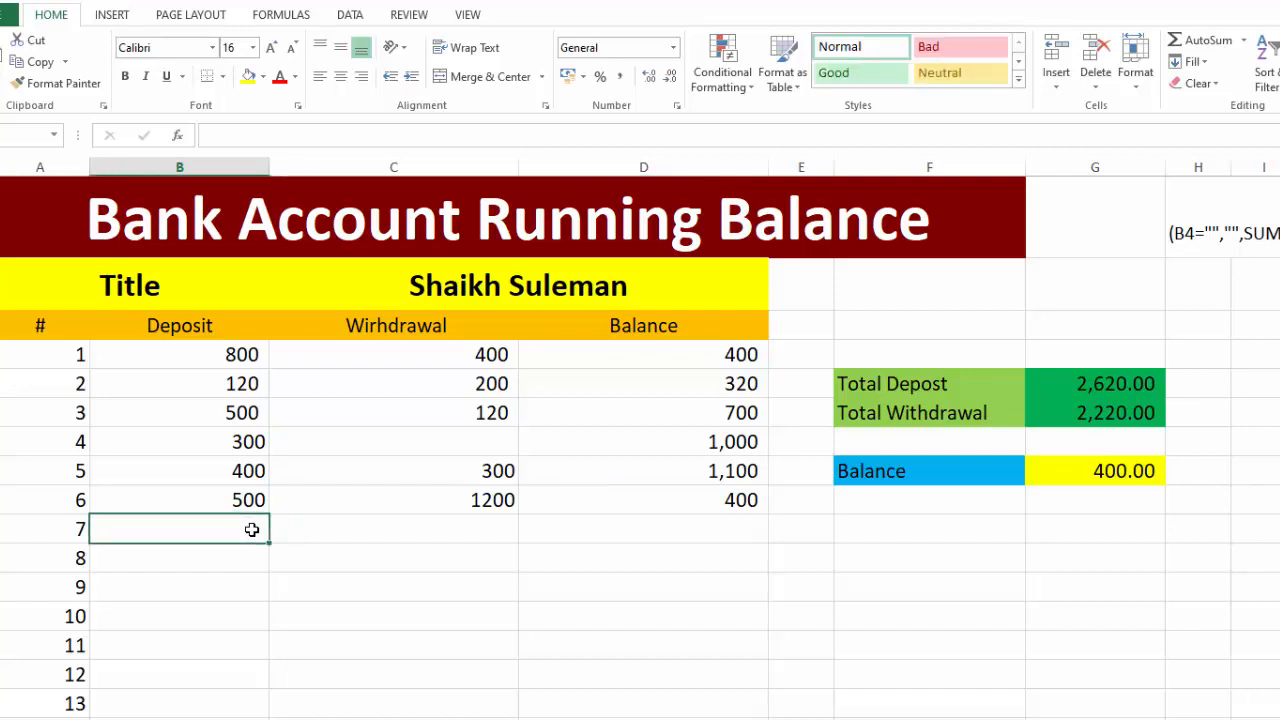
pyautogui.write('3400')
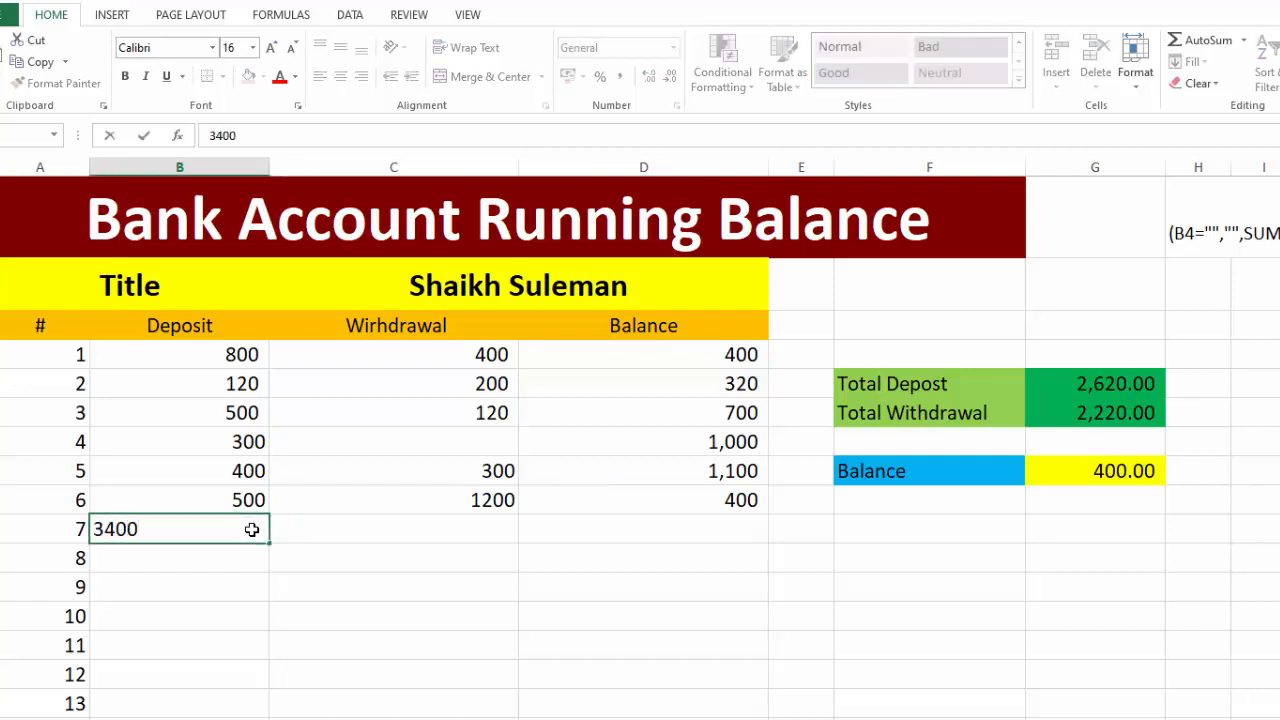
pyautogui.press('Tab')
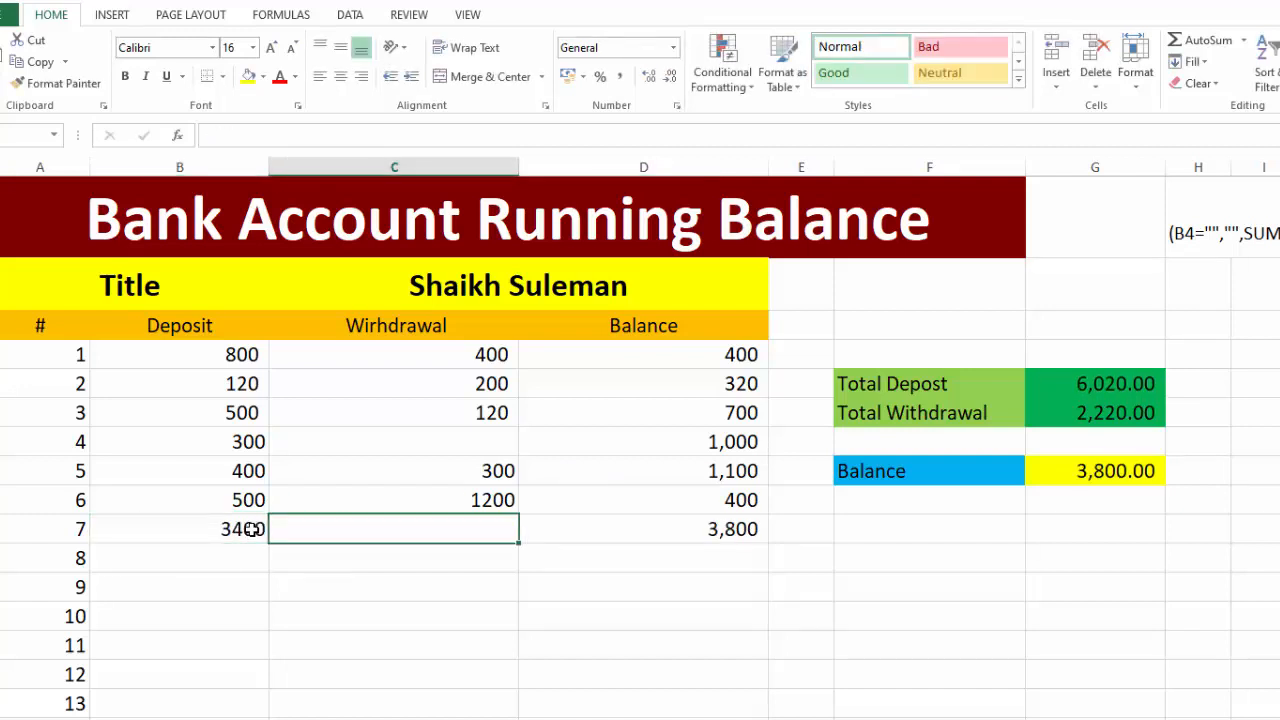
pyautogui.write('1200')
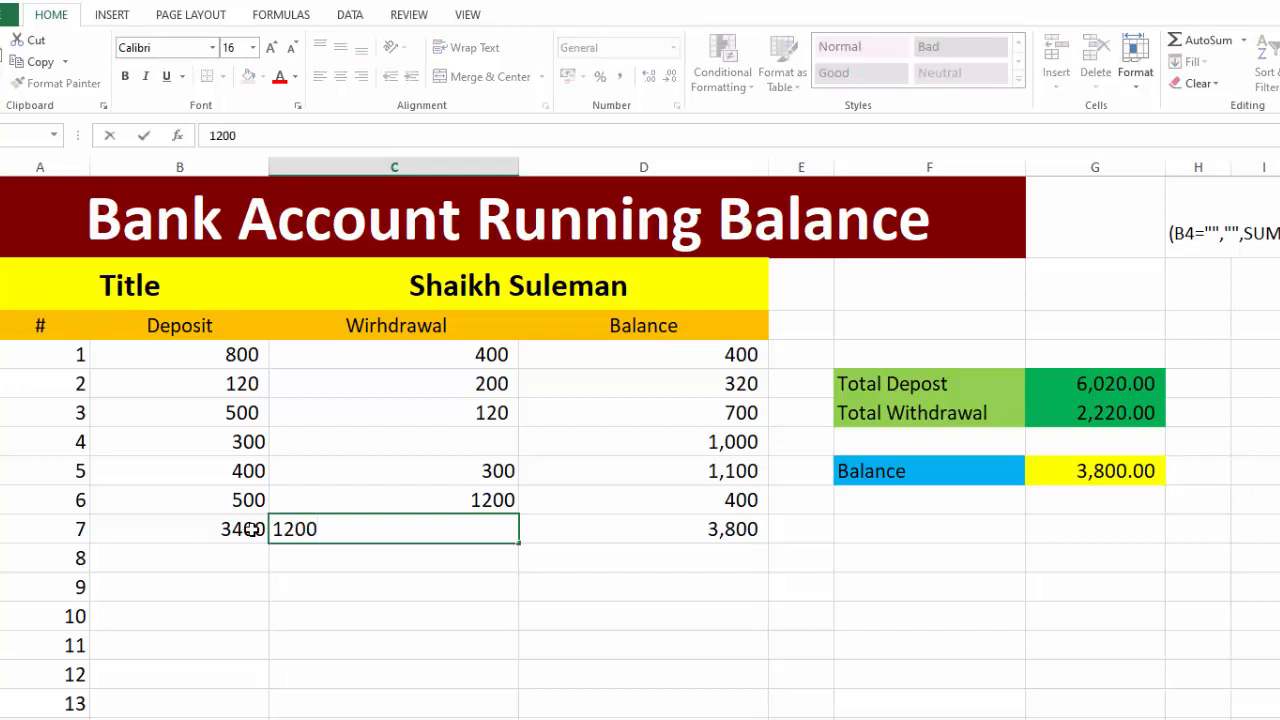
pyautogui.press('Tab')
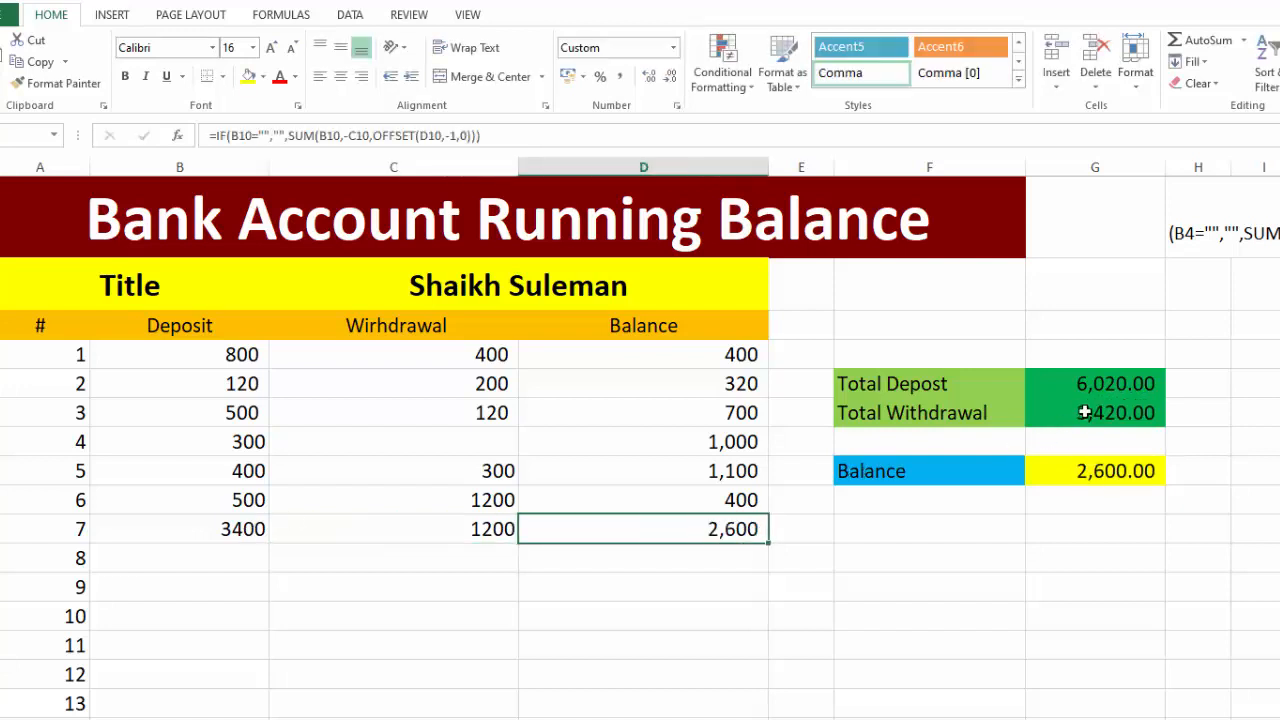